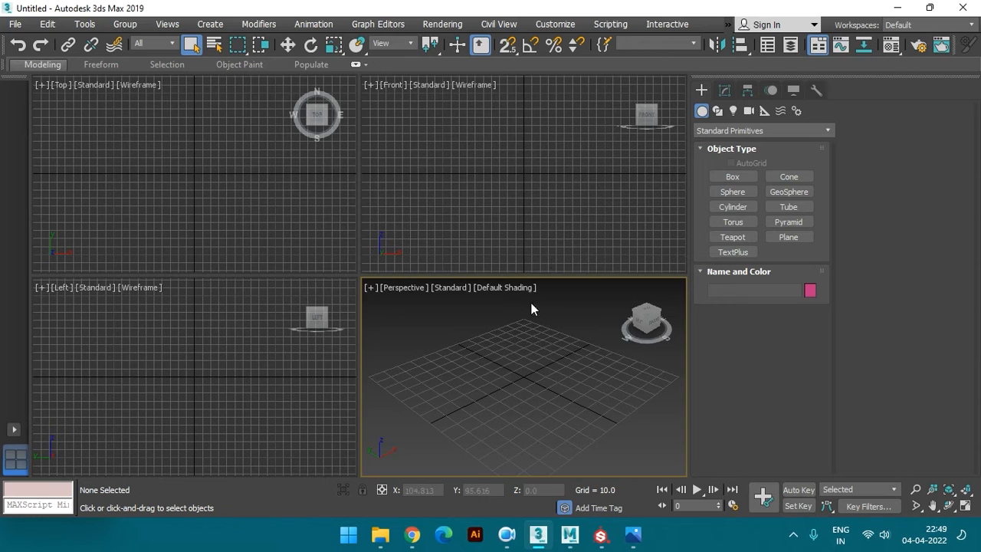
Create a standard plane about 164 long by 178 wide in the Front view
left_click(532, 242)
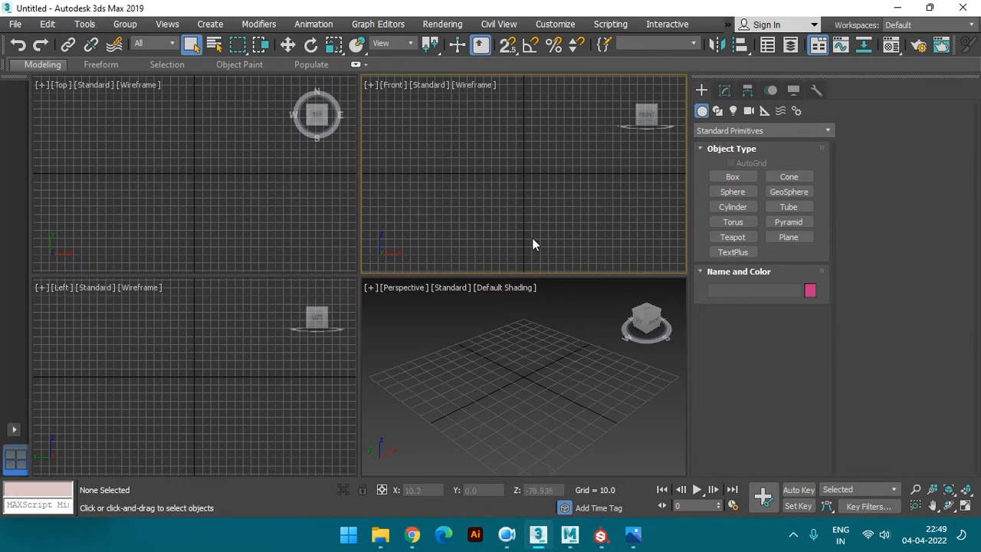
left_click(787, 237)
left_click_drag(462, 125, 626, 259)
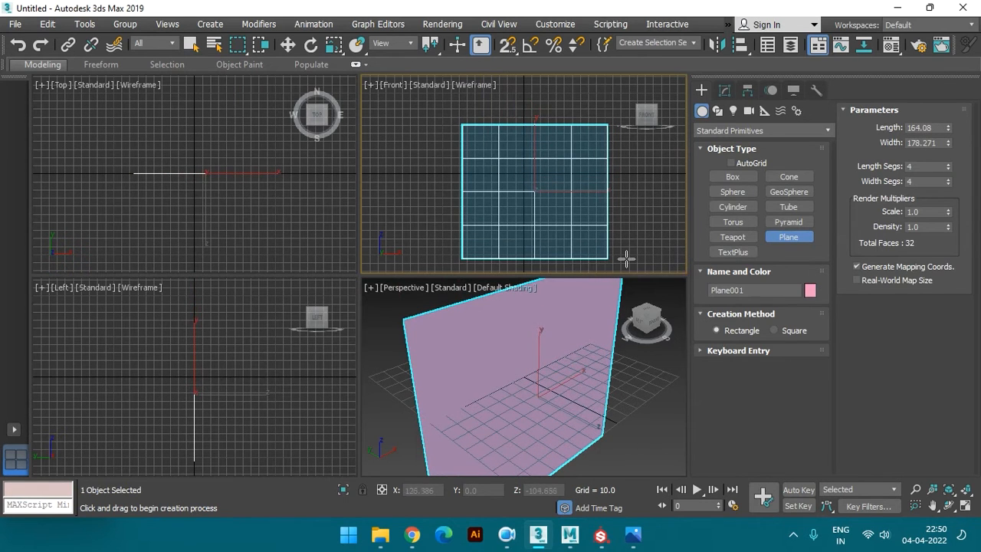
Set the plane's length and width segments to 1 and move it to about X 13.7, Z -22.2
left_click(949, 170)
left_click(949, 184)
left_click(949, 184)
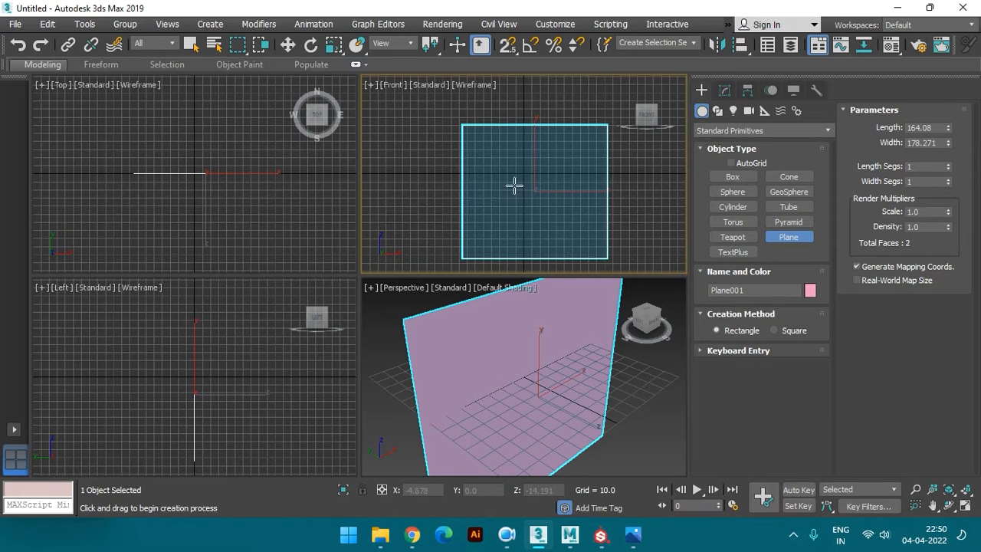
key("w")
left_click_drag(526, 195, 499, 188)
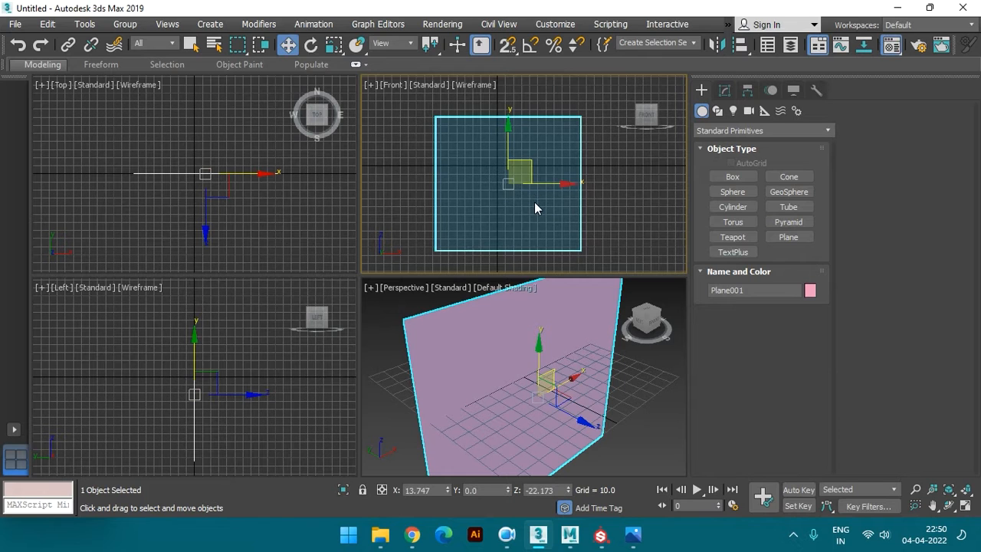
Assign a Bitmap map to the diffuse colour of the 01 - Default material in the Material Editor
key("m")
left_click_drag(627, 55, 709, 69)
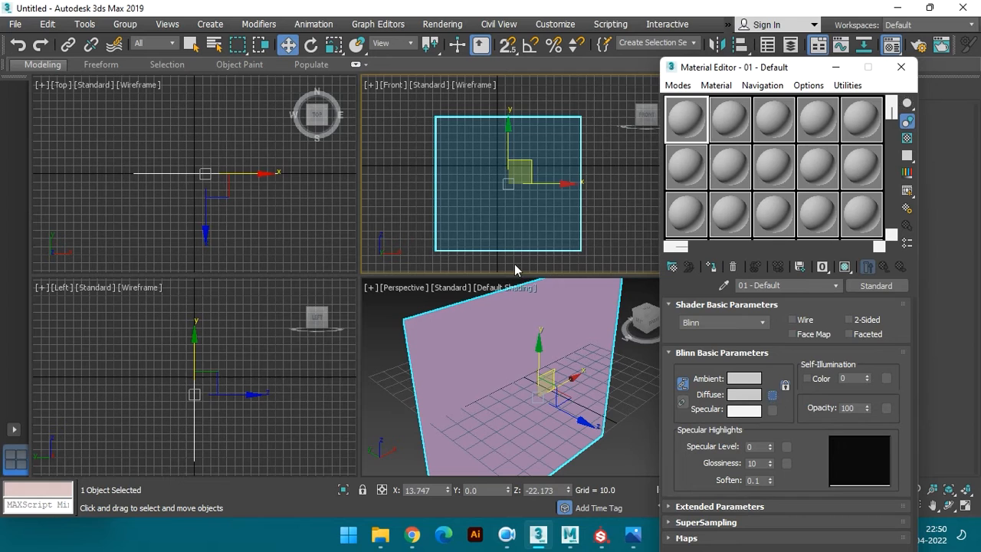
left_click(772, 395)
left_click(195, 123)
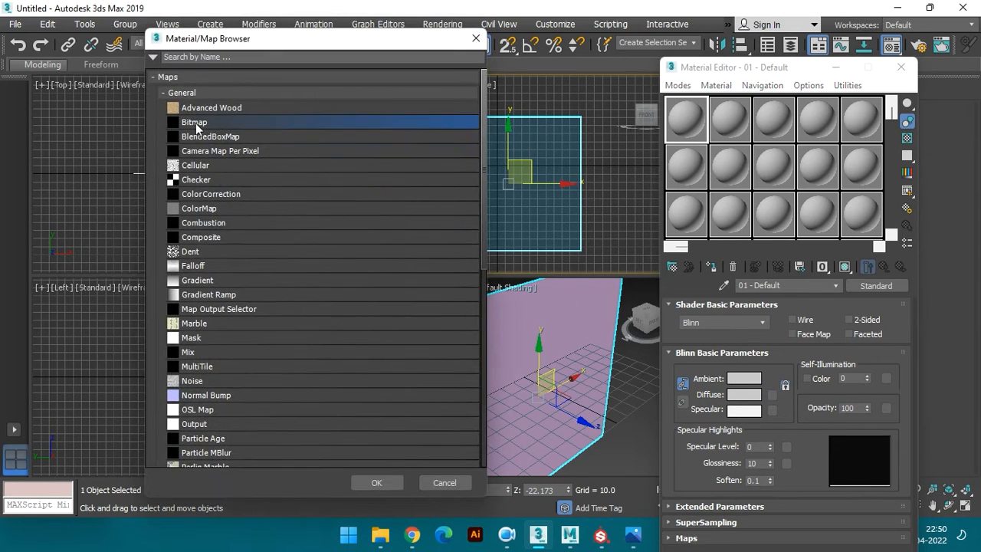
left_click(377, 483)
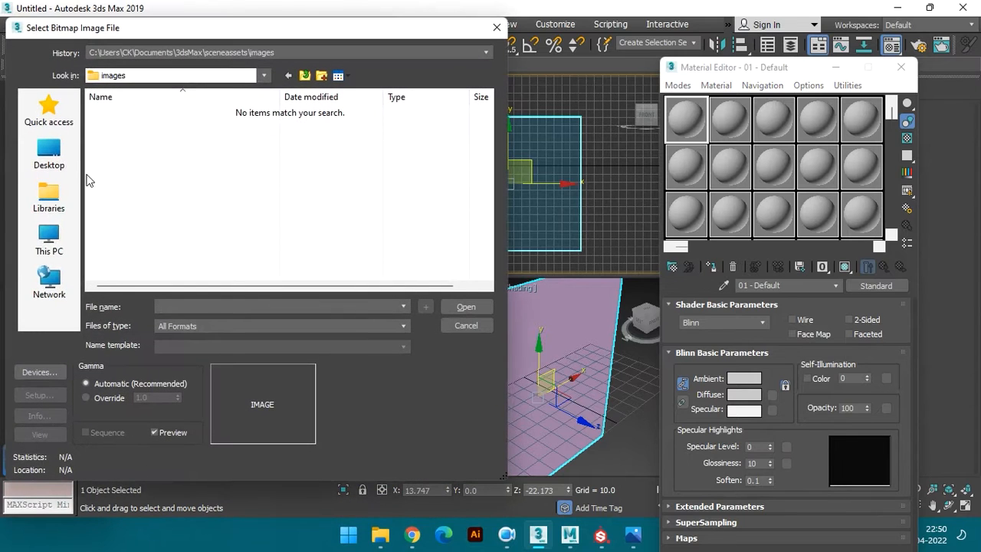
Try to load 59-598565_blank-mug-png-mugs-png.png from the Desktop as the diffuse bitmap, and reselect the plane
left_click(63, 157)
left_click(186, 224)
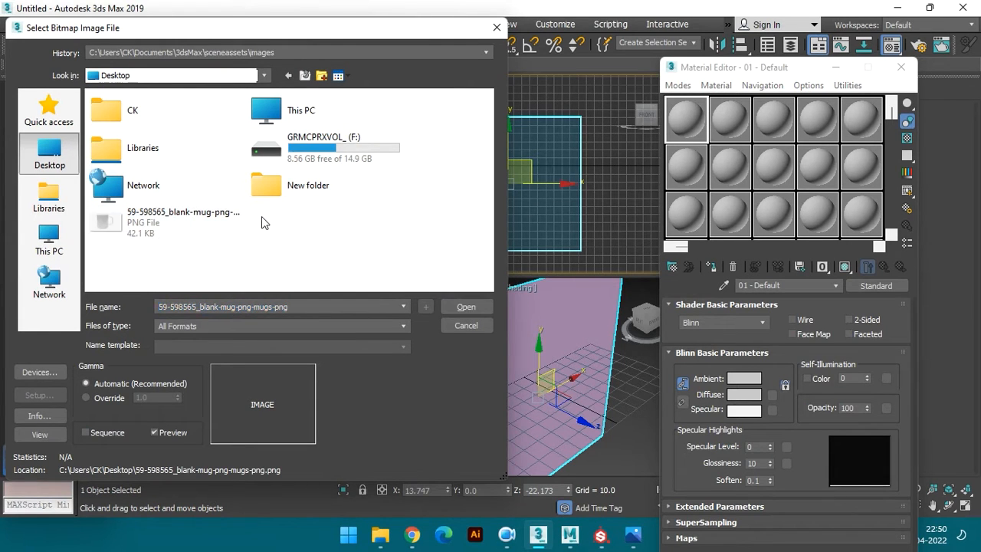
left_click(159, 226)
left_click(467, 308)
left_click(469, 309)
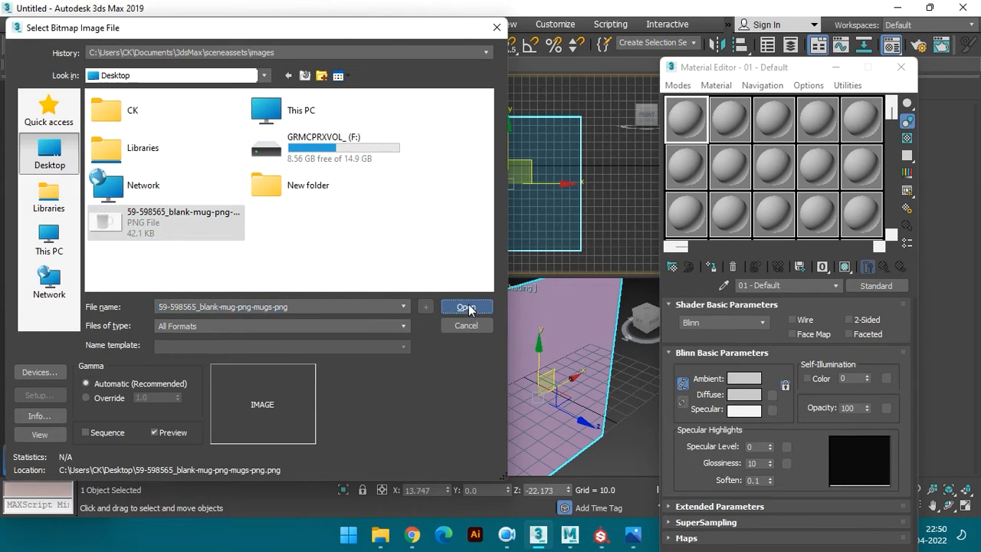
left_click(466, 326)
left_click(611, 458)
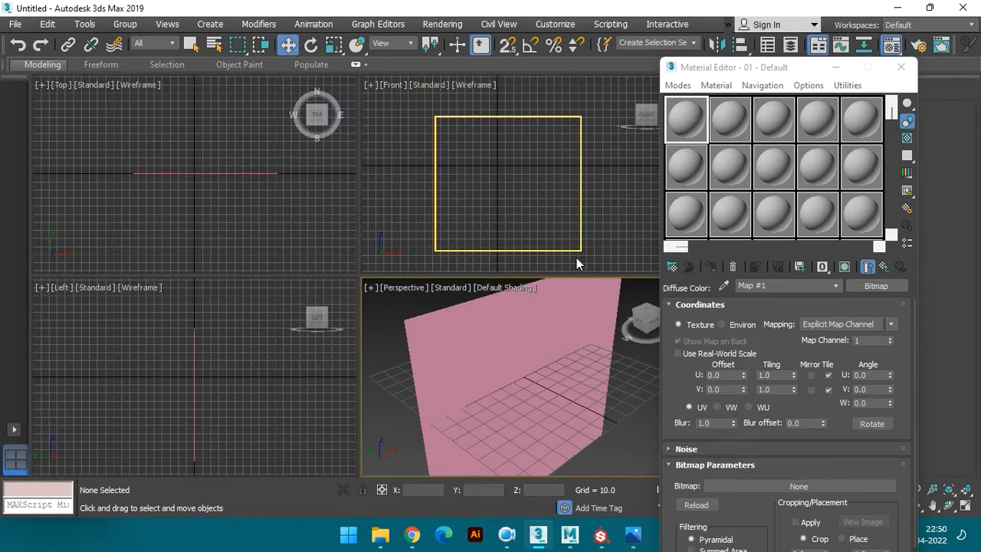
left_click(580, 220)
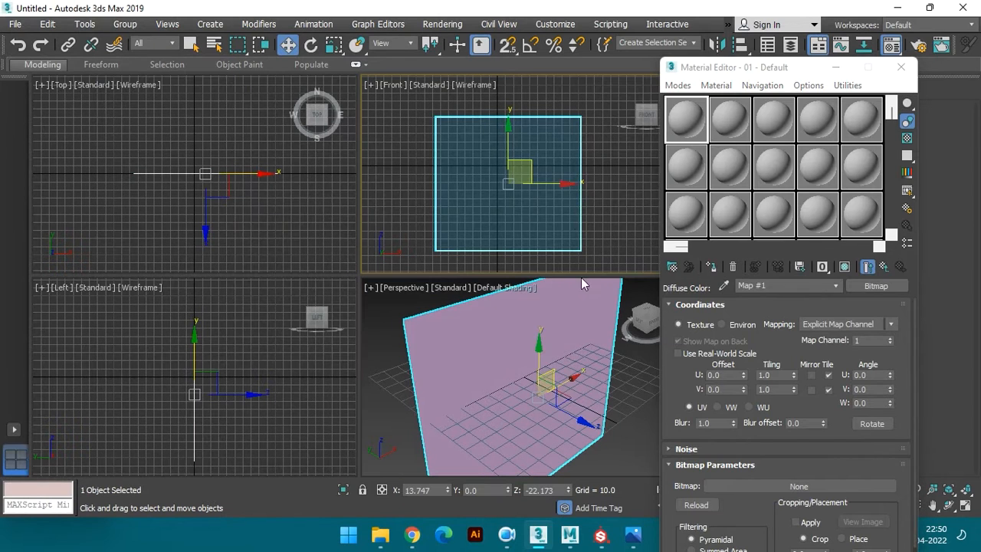
Choose Bitmap again for the diffuse map and select 59-598565_blank-mug-png-mugs-png.png on the Desktop as its image
left_click(875, 287)
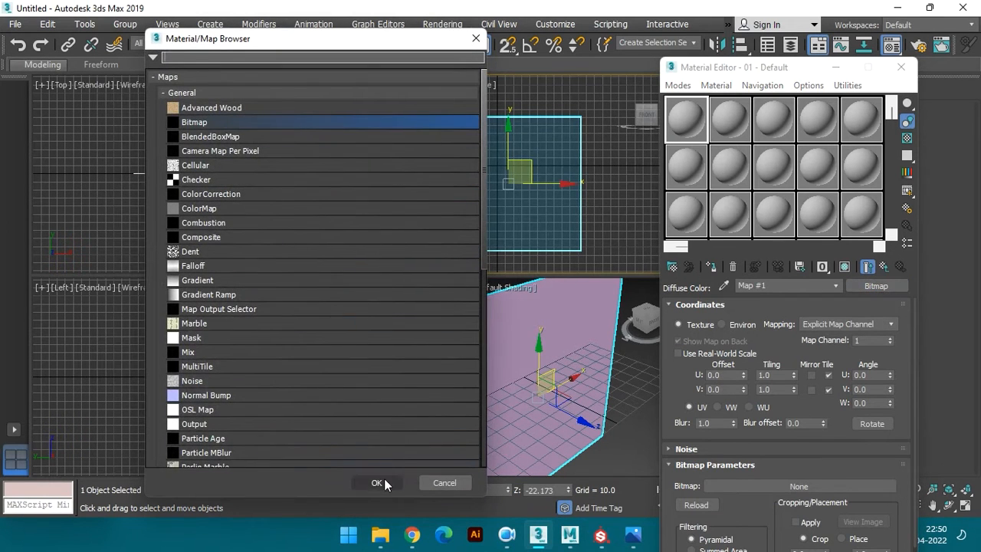
left_click(386, 482)
left_click(46, 157)
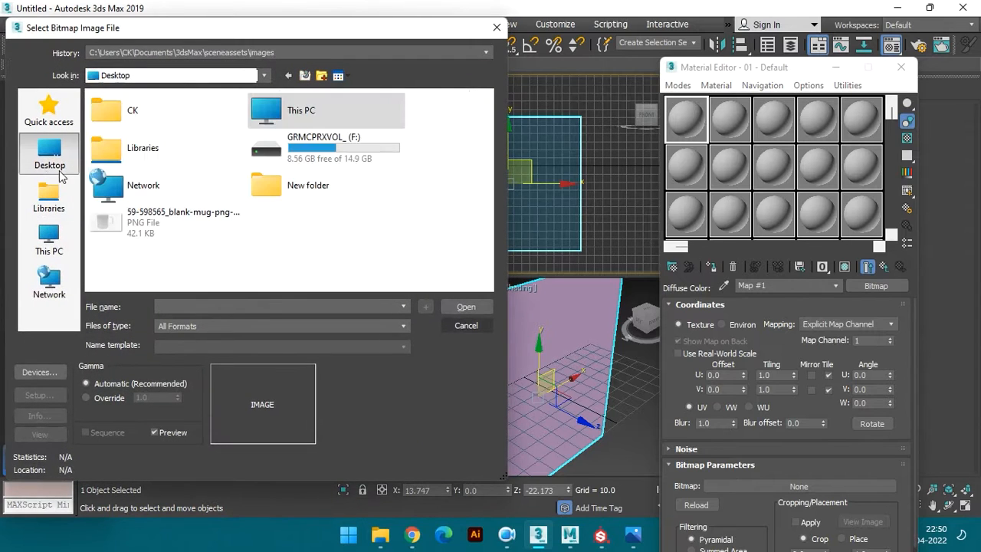
left_click(165, 221)
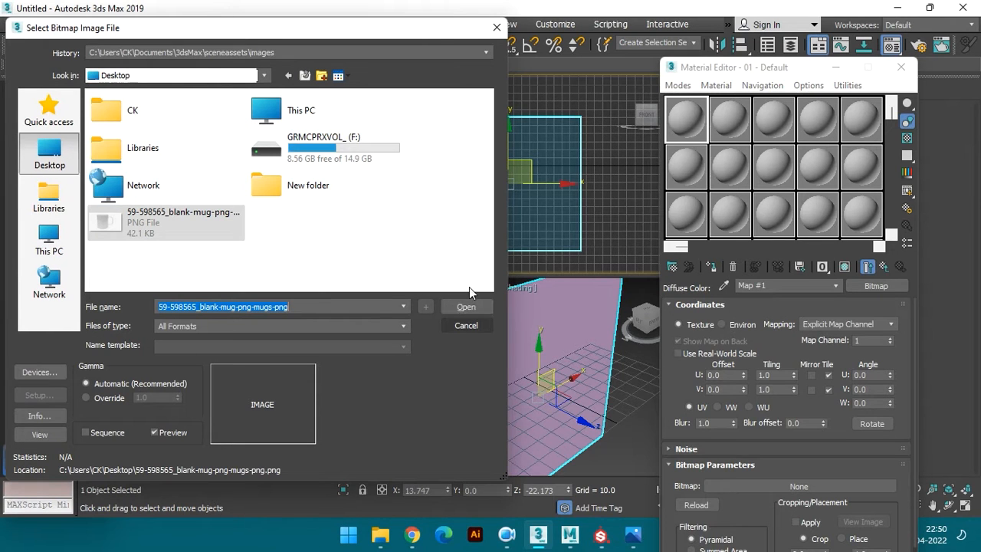
Switch to File Explorer and look in the Desktop folder for the mug reference image
left_click(380, 534)
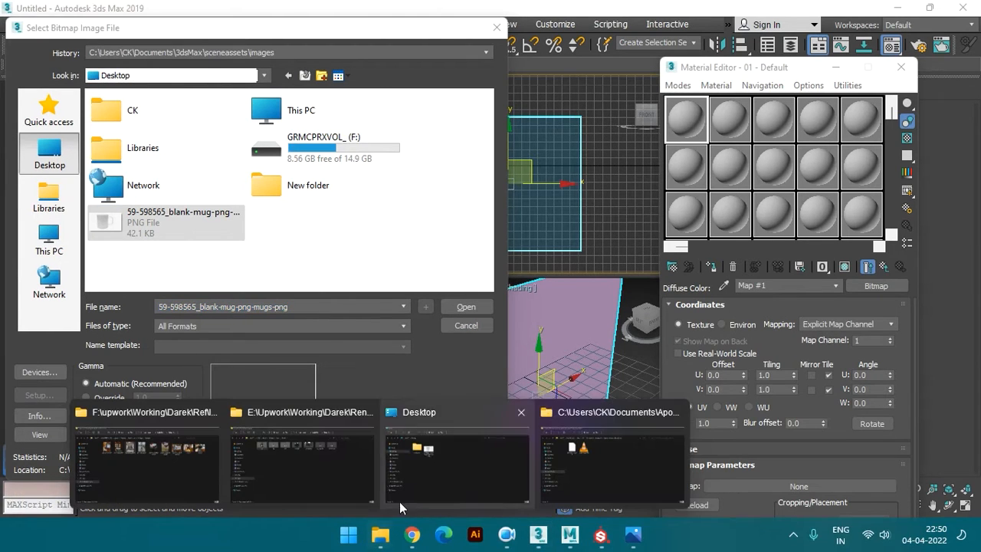
left_click(603, 449)
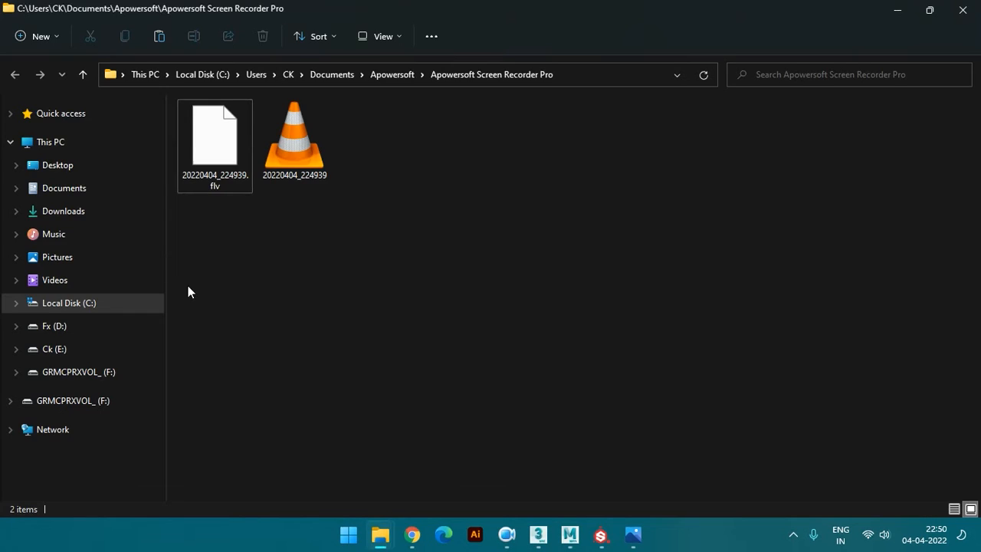
left_click(88, 166)
left_click(389, 245)
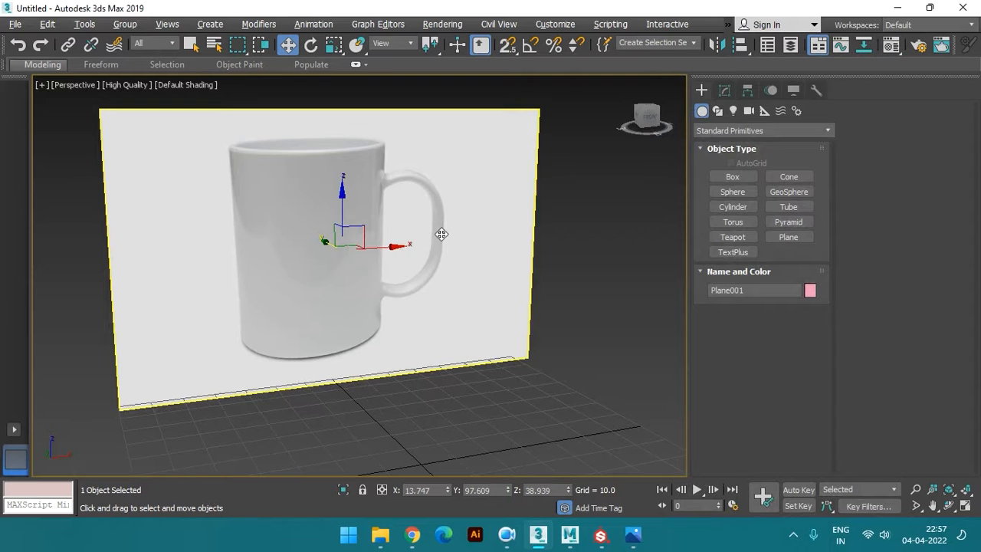
Create a cylinder about 30.5 in radius and 80 high in front of the mug reference plane
left_click(734, 208)
left_click_drag(389, 392, 467, 407)
left_click(361, 267)
key("w")
middle_click_drag(361, 268, 328, 311, "alt")
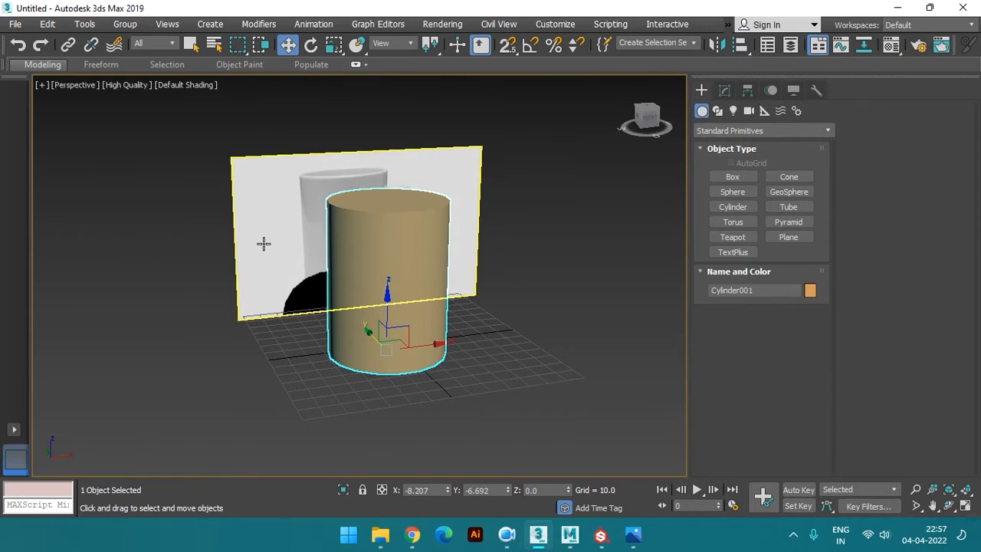
Set the Perspective view to Standard quality and display edged faces
left_click(130, 85)
left_click(162, 115)
middle_click_drag(335, 289, 389, 319, "alt")
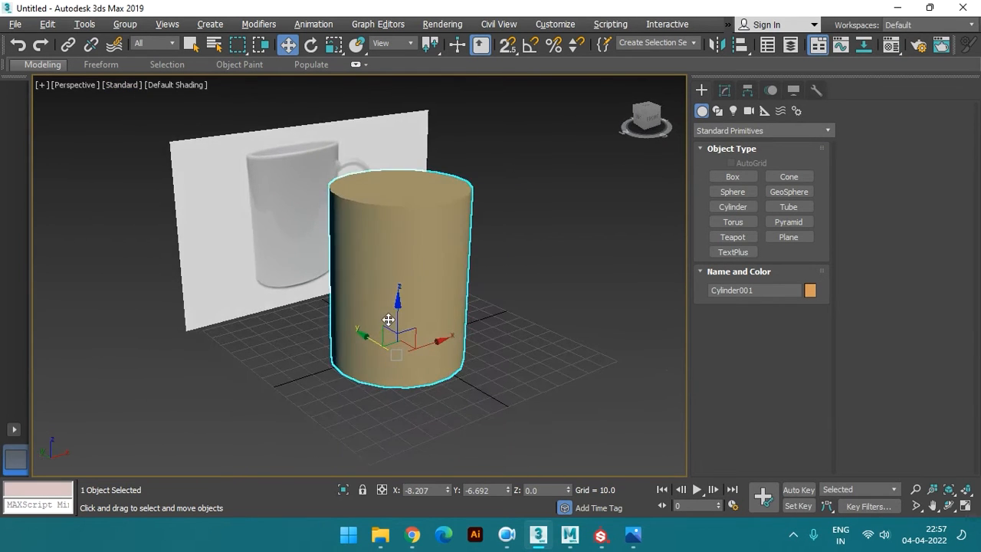
key("F4")
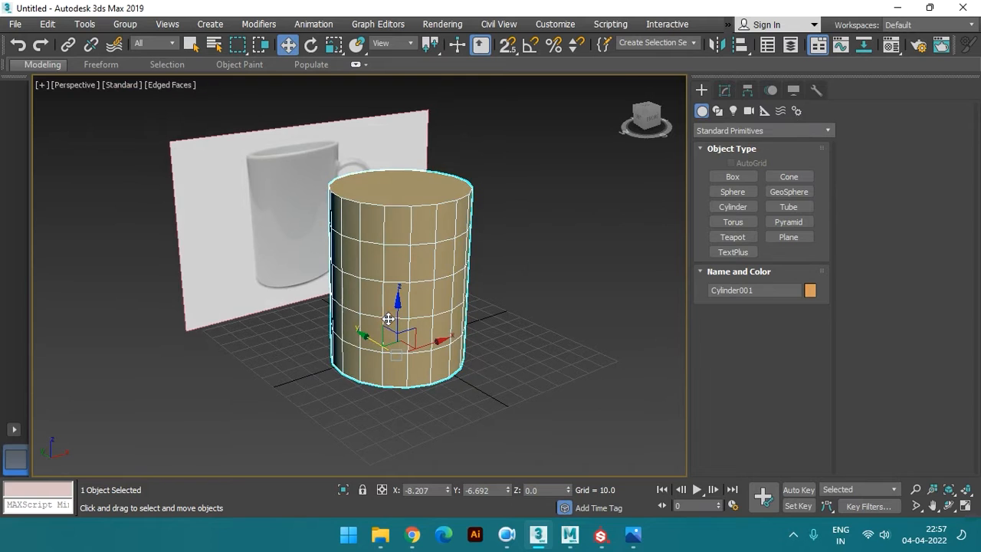
Set the cylinder's number of sides to 8
left_click(724, 91)
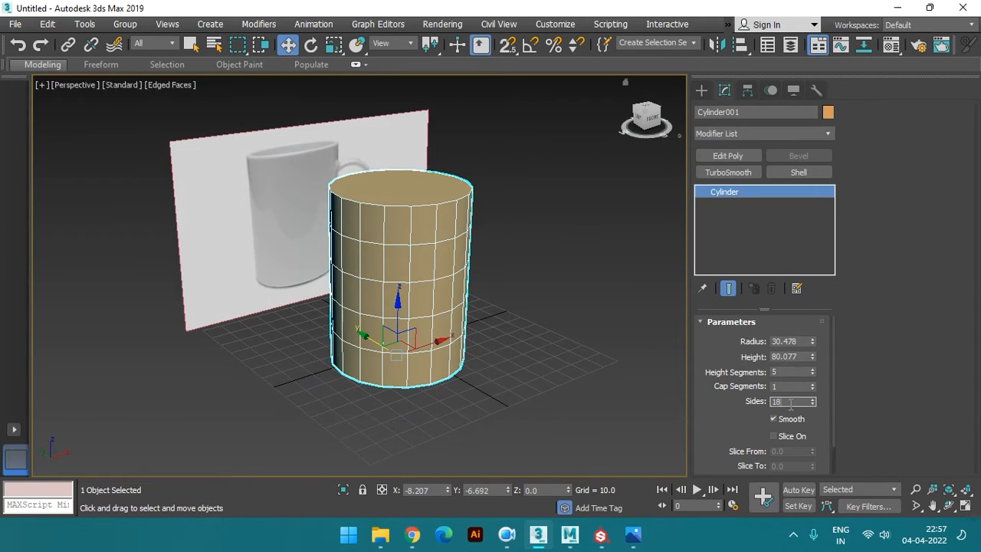
type("8")
key("Return")
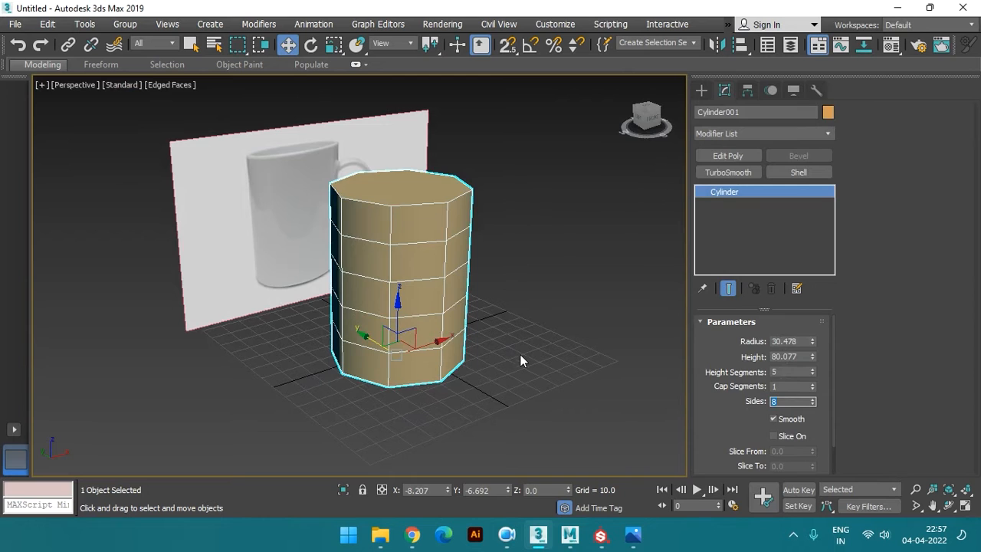
middle_click_drag(376, 248, 386, 269, "alt")
scroll(406, 256, "up", 3)
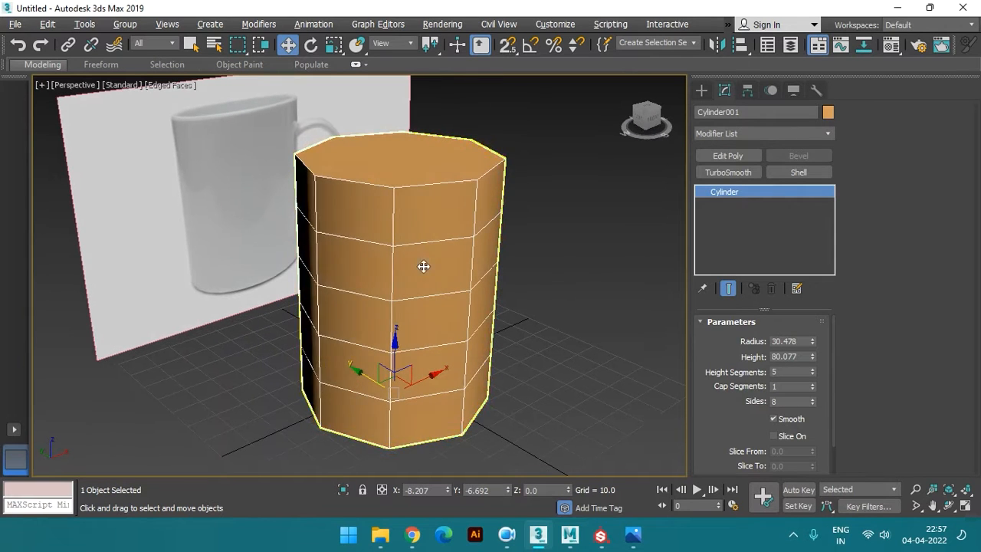
Try a higher cap segment count on the cylinder and restore it to 1
left_click(812, 383)
middle_click_drag(438, 293, 412, 287, "alt")
mouse_move(371, 262)
middle_mouse_down("alt")
mouse_move(389, 222)
mouse_move(372, 271)
middle_mouse_up("alt")
left_click(813, 388)
Scale the cylinder to about 147% in X and Y and 96% in Z
middle_click_drag(480, 291, 452, 346, "alt")
key("r")
left_click_drag(420, 391, 419, 354)
scroll(419, 354, "down", 3)
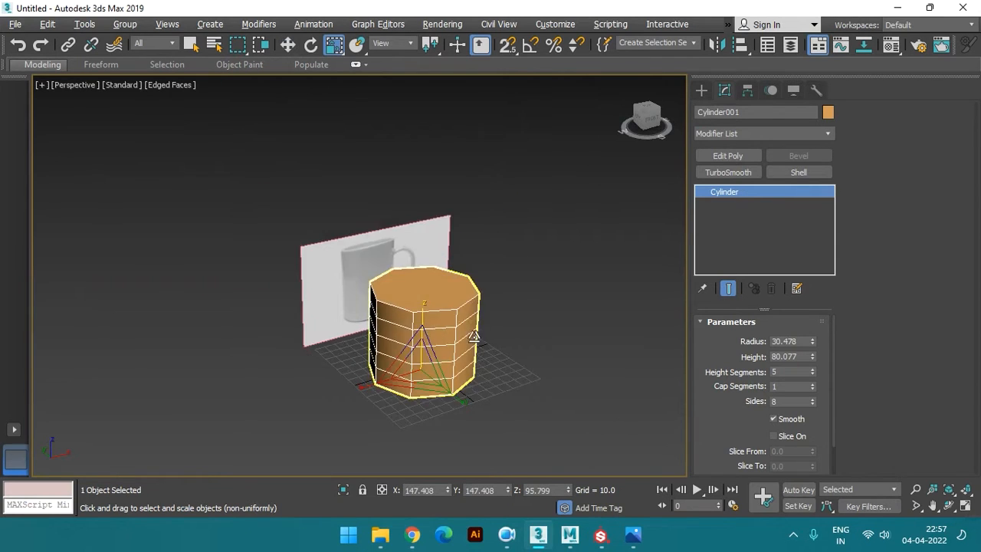
Scale the cylinder down in the Front view to match the width of the mug body in the reference image
middle_click_drag(418, 354, 436, 309, "alt")
key("f")
key("z")
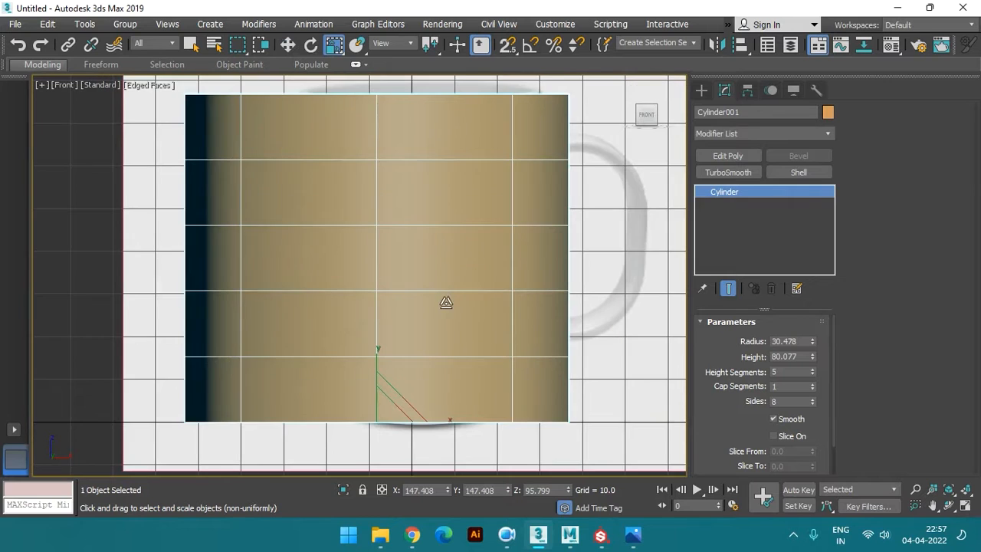
scroll(412, 307, "down", 3)
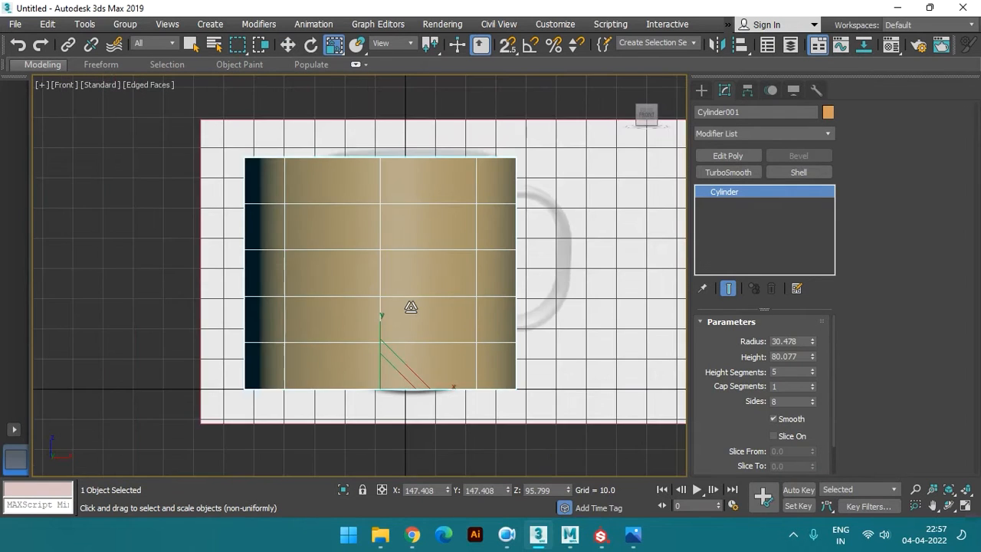
scroll(411, 307, "down", 2)
left_click(232, 226)
left_click(360, 242)
middle_click_drag(390, 271, 392, 268)
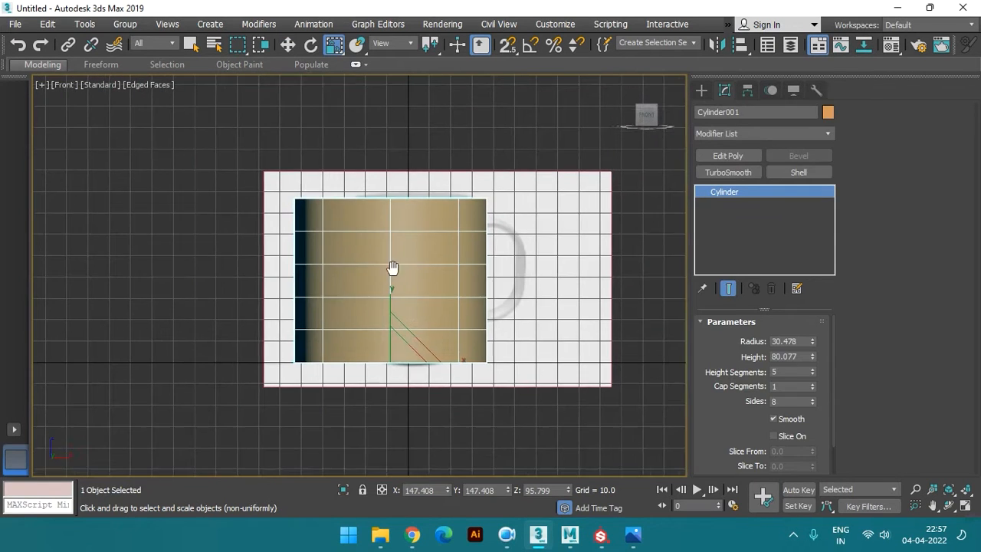
scroll(406, 339, "up", 2)
left_click_drag(399, 360, 470, 412)
Move the cylinder horizontally over the reference mug body to about X 11.7 and scale its height to 155%
key("w")
left_click_drag(438, 373, 472, 371)
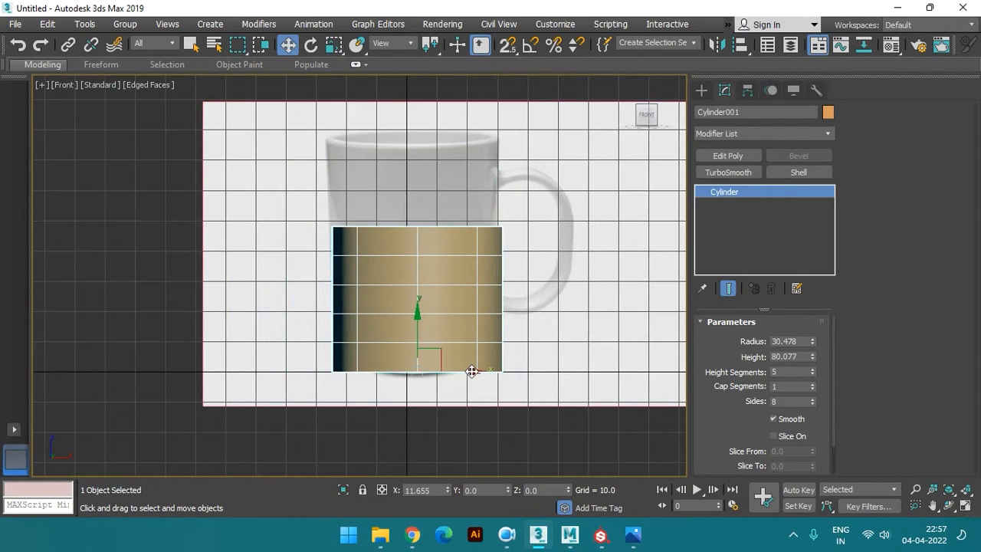
key("r")
left_click_drag(414, 306, 420, 272)
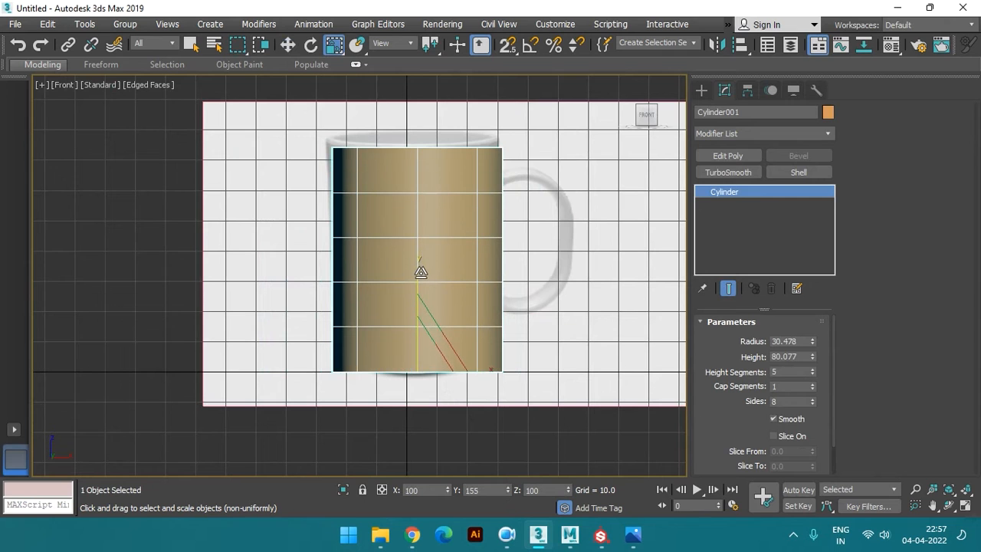
Try an Edit Poly modifier on the cylinder at polygon level in the Perspective view, and undo it
key("p")
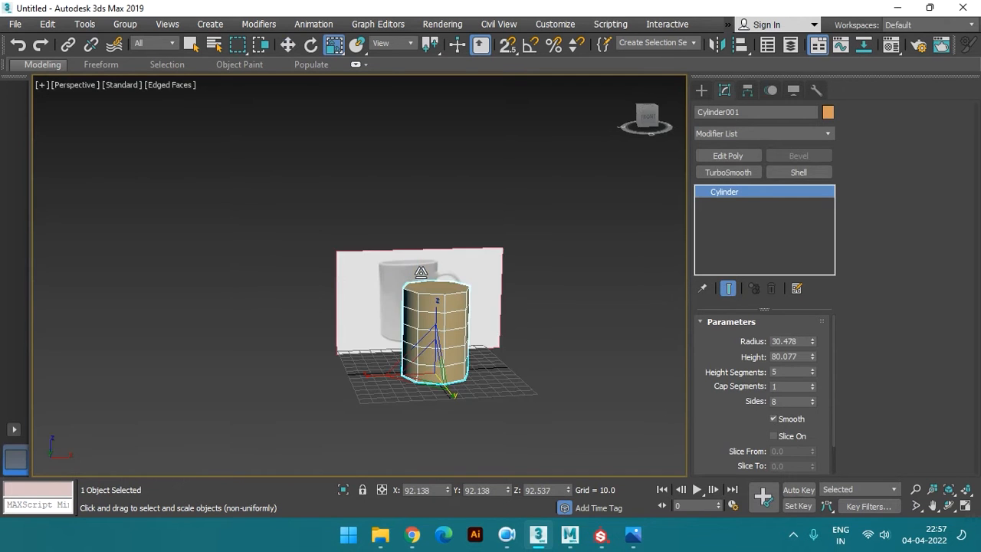
key("z")
middle_click_drag(409, 285, 421, 253, "alt")
left_click(723, 156)
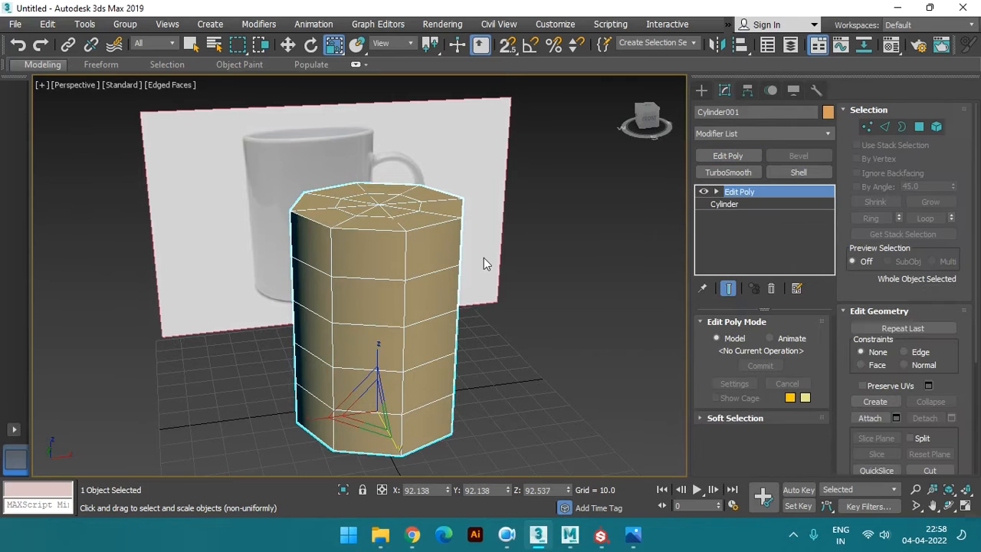
key("4")
middle_click_drag(420, 268, 367, 266, "alt")
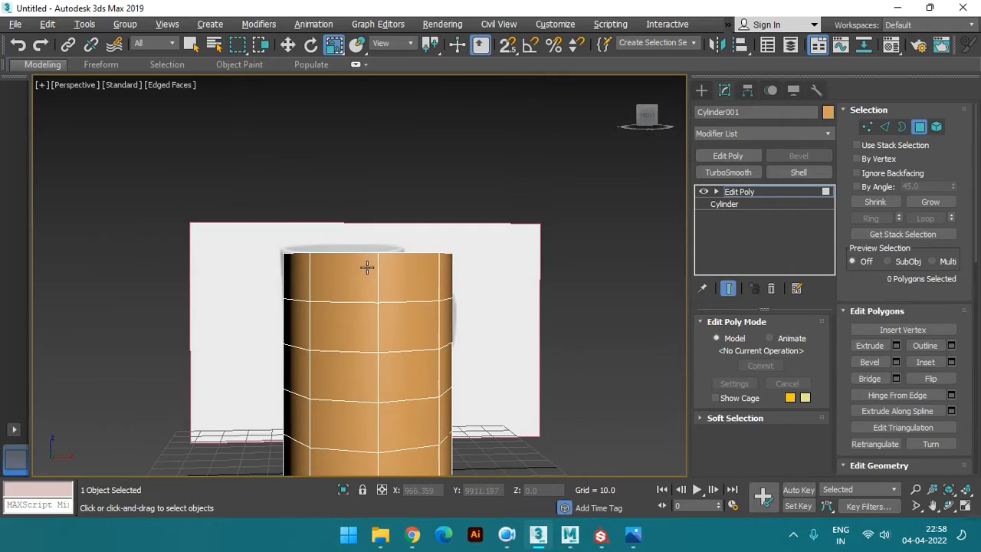
key("ctrl+z")
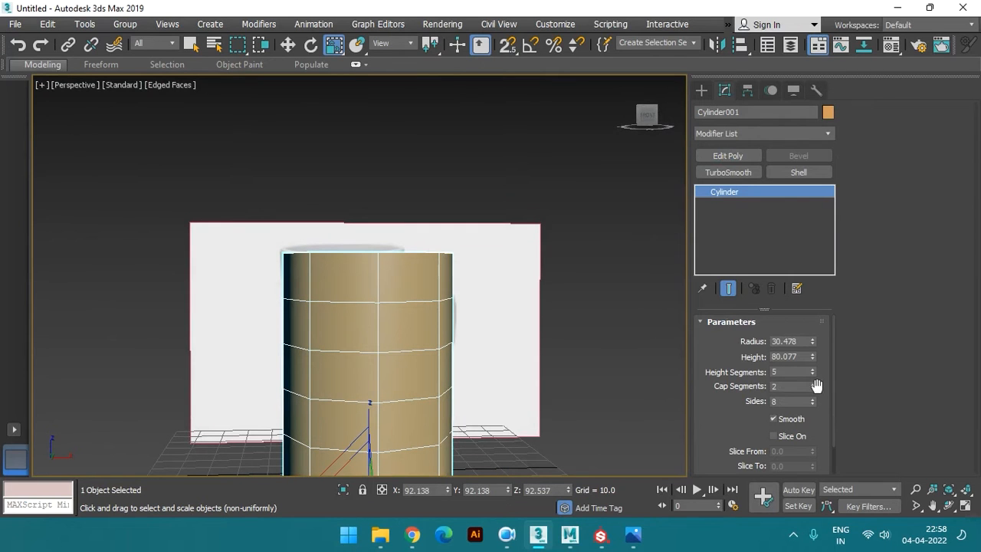
Set the cylinder's cap segments to 1 and its height segments to 3
mouse_move(391, 308)
middle_mouse_down("alt")
mouse_move(383, 291)
mouse_move(439, 335)
mouse_move(390, 326)
middle_mouse_up("alt")
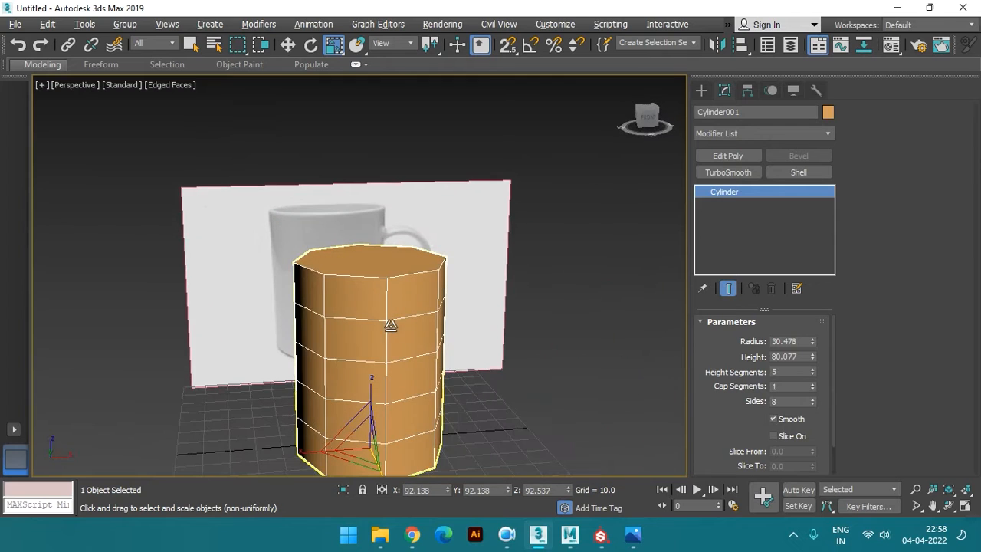
left_click(812, 374)
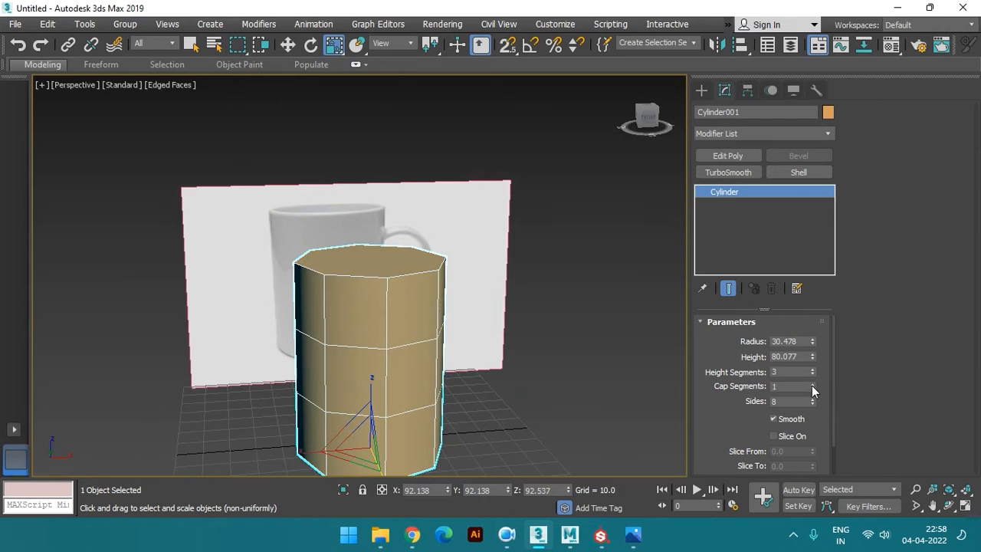
Set the cylinder's cap segments to 2 and add an Edit Poly modifier at polygon level
scroll(378, 299, "up", 2)
middle_click_drag(416, 319, 393, 300, "alt")
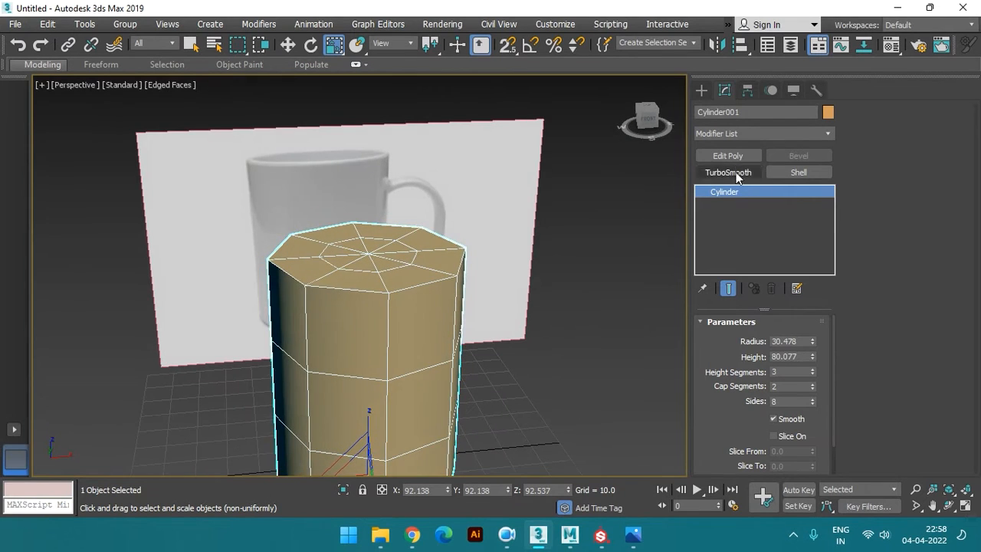
left_click(735, 161)
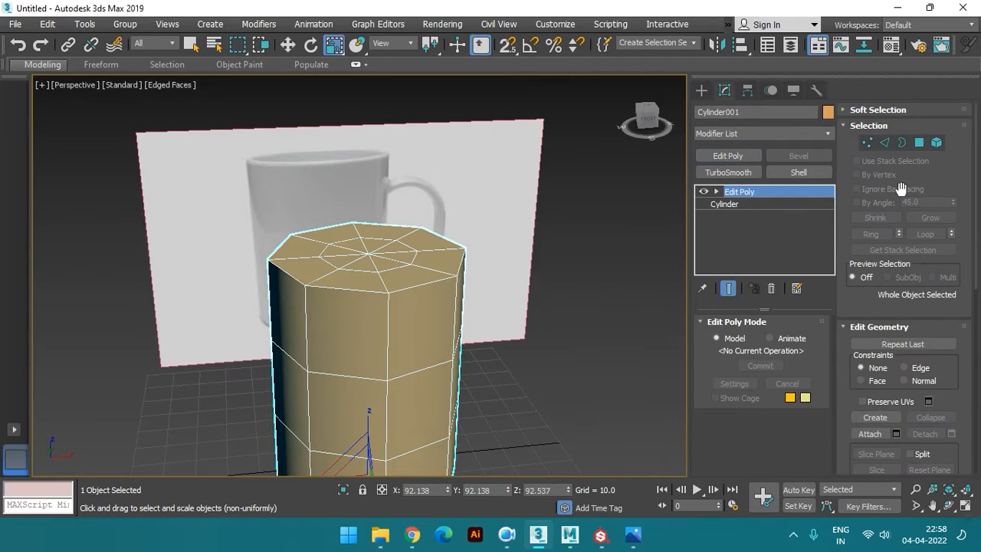
left_click(919, 143)
Delete all the top cap polygons of the cylinder and return to object level
middle_click_drag(395, 306, 282, 264, "alt")
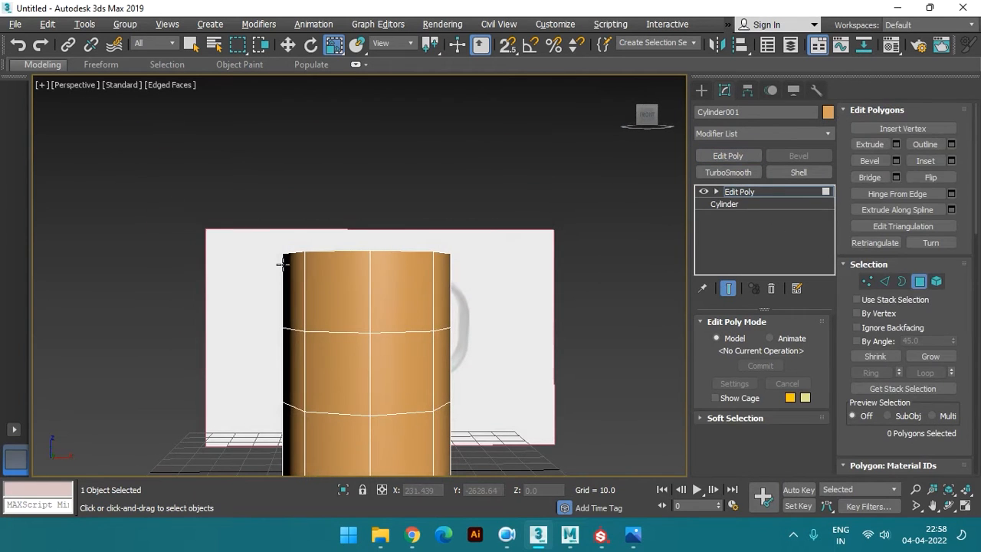
left_click_drag(481, 301, 482, 301)
left_click_drag(555, 379, 57, 284, "alt")
middle_click_drag(383, 278, 431, 325, "alt")
scroll(342, 280, "up", 3)
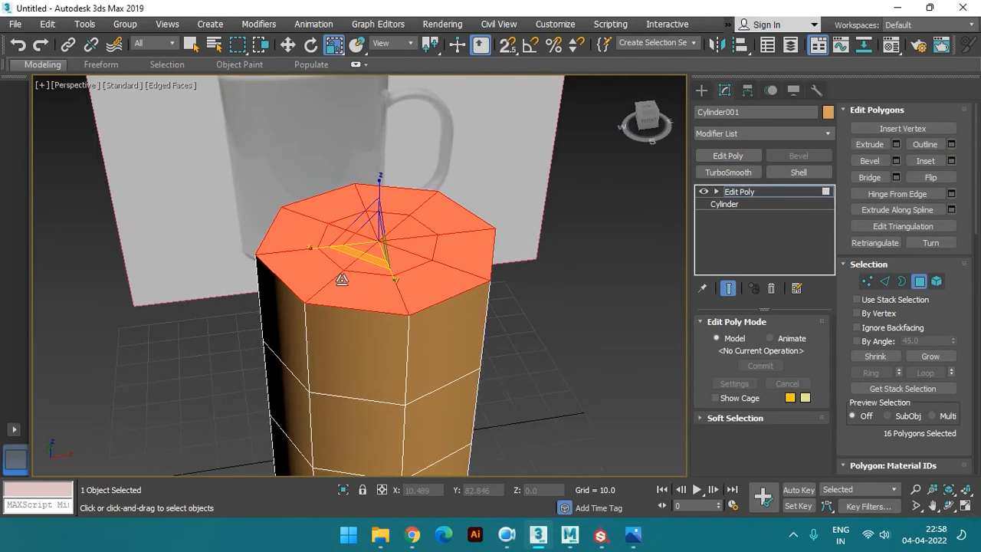
key("Delete")
scroll(342, 280, "down", 3)
middle_click_drag(488, 281, 423, 230, "alt")
middle_click_drag(412, 265, 437, 281, "alt")
left_click(755, 192)
scroll(452, 265, "down", 3)
scroll(434, 281, "up", 4)
scroll(435, 281, "down", 1)
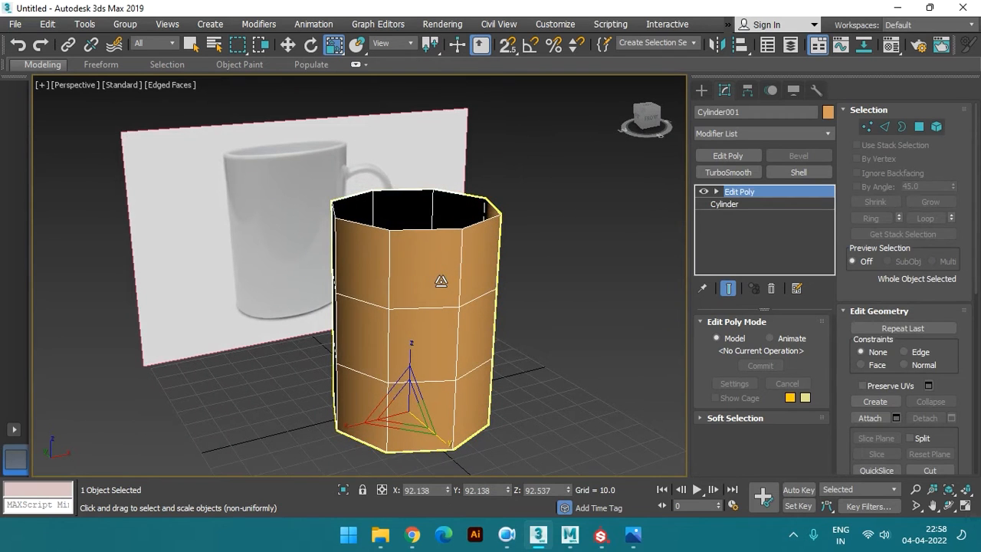
Add a Shell modifier to the open cylinder with an inner amount of 2.16
left_click(557, 278)
left_click(457, 271)
middle_click_drag(458, 271, 486, 261, "alt")
left_click(803, 173)
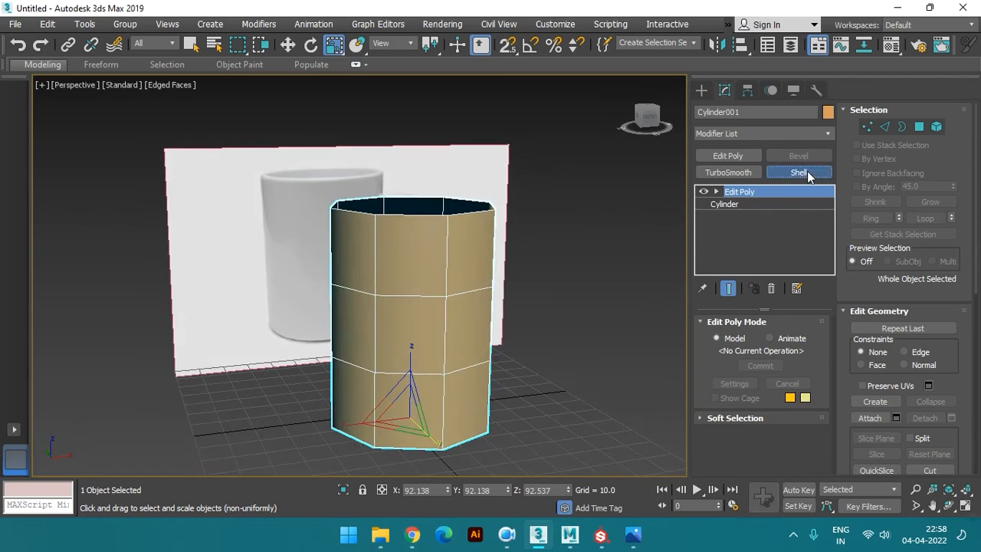
middle_click_drag(390, 251, 475, 276, "alt")
scroll(479, 275, "up", 3)
scroll(479, 274, "up", 3)
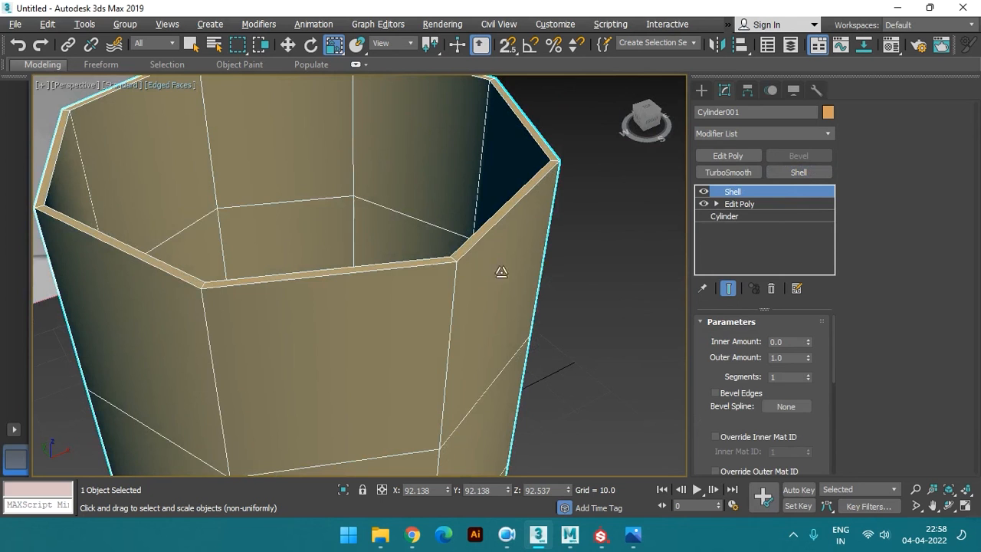
left_click_drag(808, 341, 692, 194)
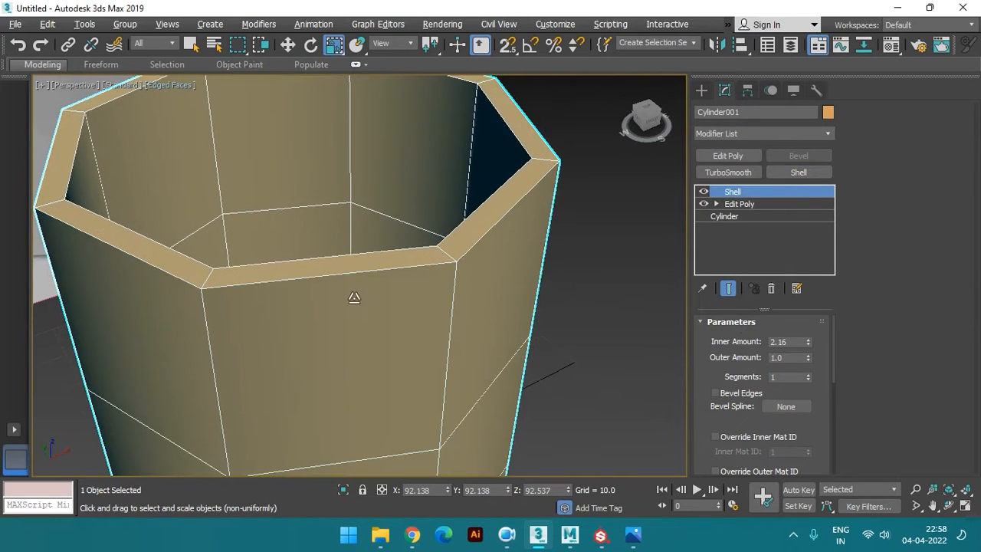
Add a TurboSmooth modifier on top of the Shell and hide the edged faces in the Perspective view
scroll(357, 296, "down", 5)
middle_click_drag(432, 324, 455, 305, "alt")
scroll(396, 257, "up", 3)
middle_click_drag(395, 257, 426, 285, "alt")
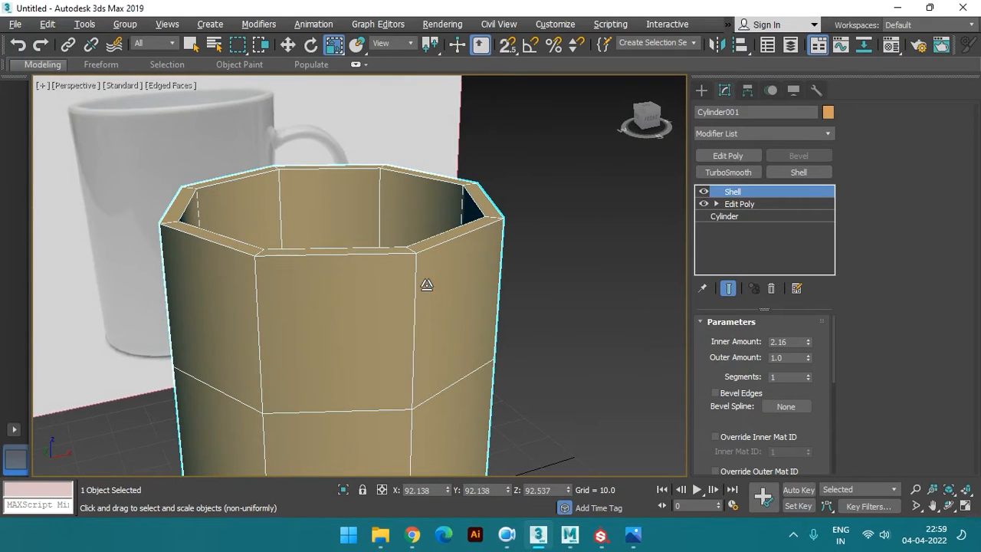
left_click(728, 173)
scroll(438, 274, "down", 2)
left_click(496, 295)
middle_click_drag(444, 312, 422, 282, "alt")
key("F4")
mouse_move(506, 291)
middle_mouse_down("alt")
mouse_move(432, 284)
mouse_move(453, 313)
middle_mouse_up("alt")
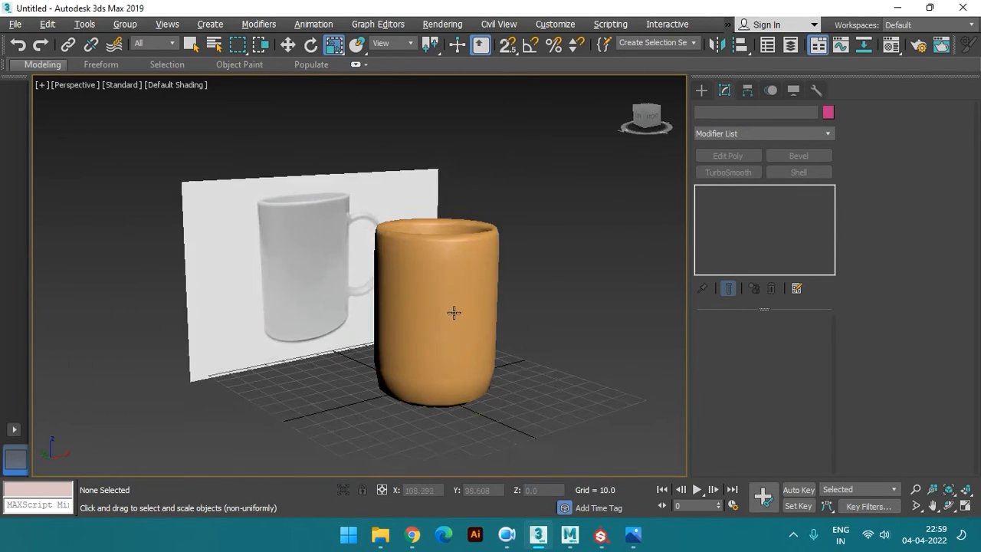
scroll(454, 312, "up", 2)
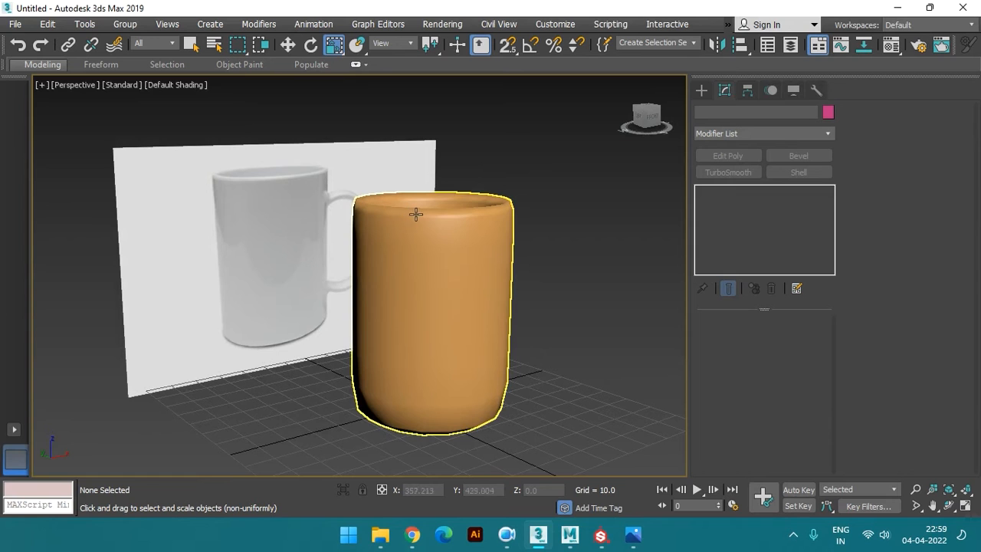
Switch off the cylinder's TurboSmooth display and show the edged faces
left_click(461, 249)
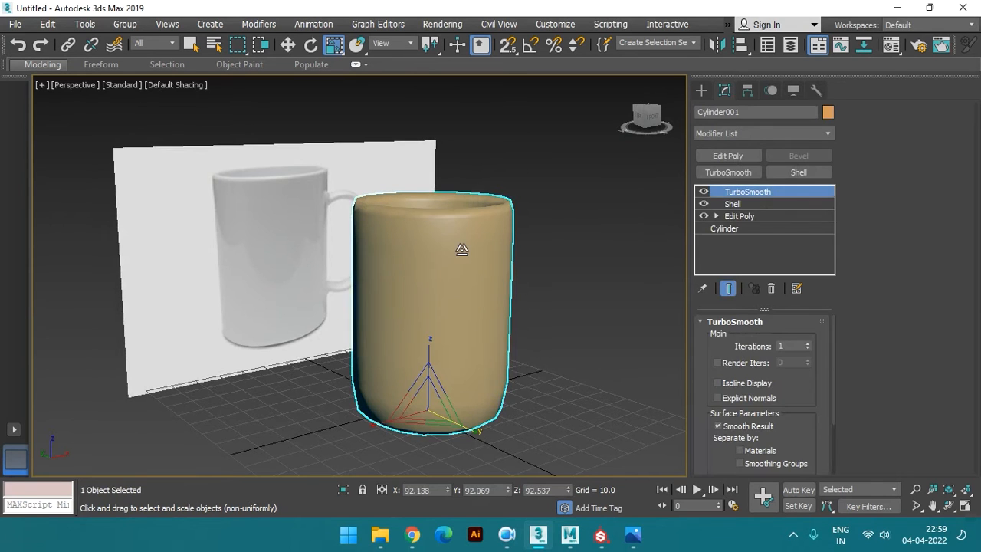
left_click(703, 192)
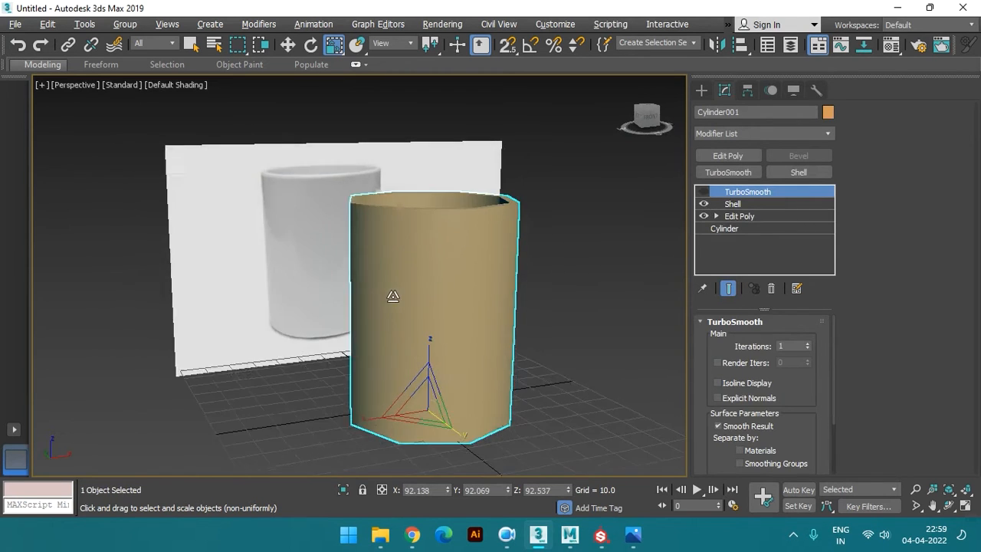
scroll(407, 307, "up", 4)
key("F4")
scroll(466, 310, "up", 5)
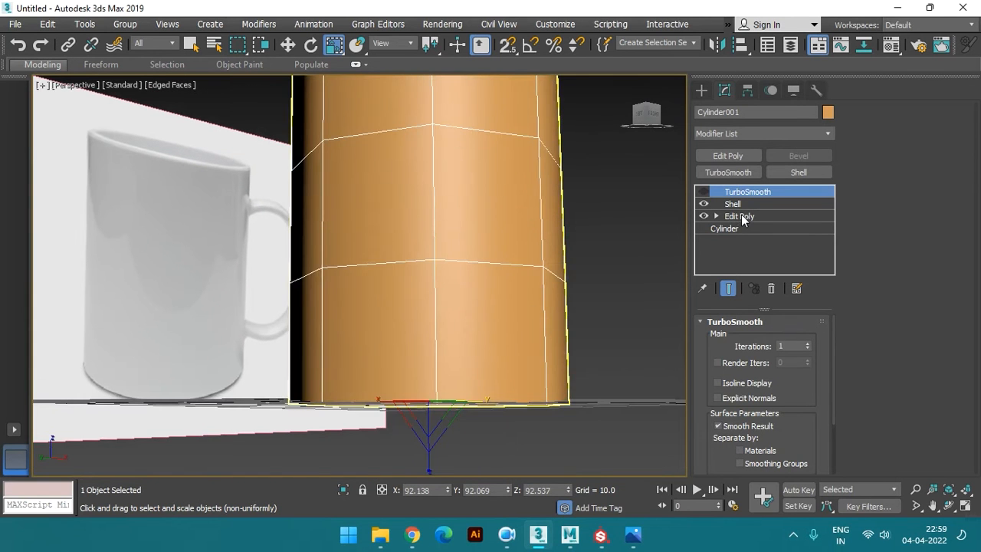
Insert an edge loop just below the cylinder's rim with SwiftLoop in its Edit Poly modifier
left_click(739, 217)
middle_click_drag(443, 294, 469, 360, "alt")
key("alt+1")
scroll(470, 295, "down", 4)
middle_click_drag(470, 282, 429, 266)
scroll(468, 298, "up", 4)
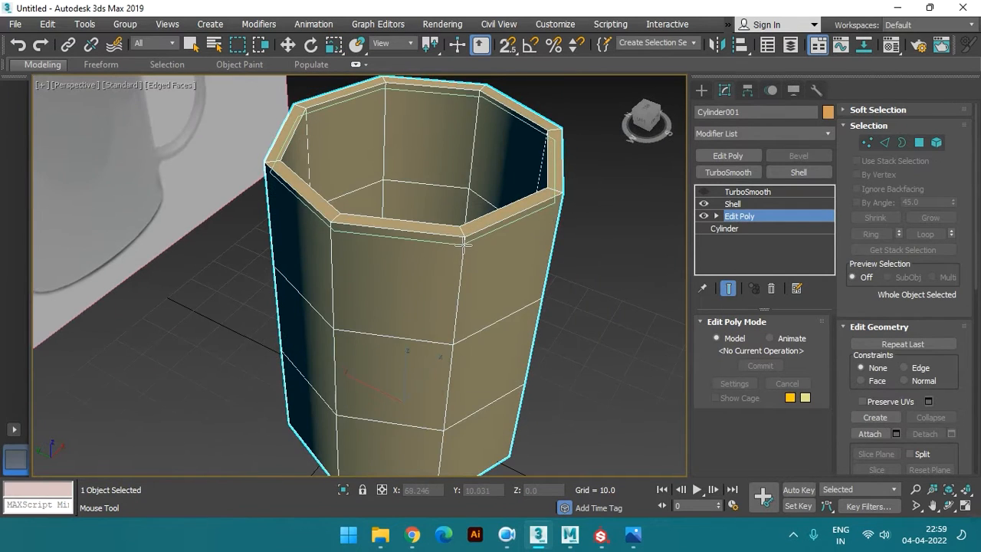
left_click(462, 243)
middle_click_drag(449, 296, 467, 221, "alt")
scroll(453, 309, "down", 3)
scroll(447, 302, "up", 4)
scroll(479, 257, "down", 3)
middle_click_drag(414, 343, 414, 301, "alt")
Switch the TurboSmooth display back on and examine the smoothed mug body and its rim
left_click(703, 192)
middle_click_drag(618, 220, 640, 226, "alt")
left_click(639, 226)
key("w")
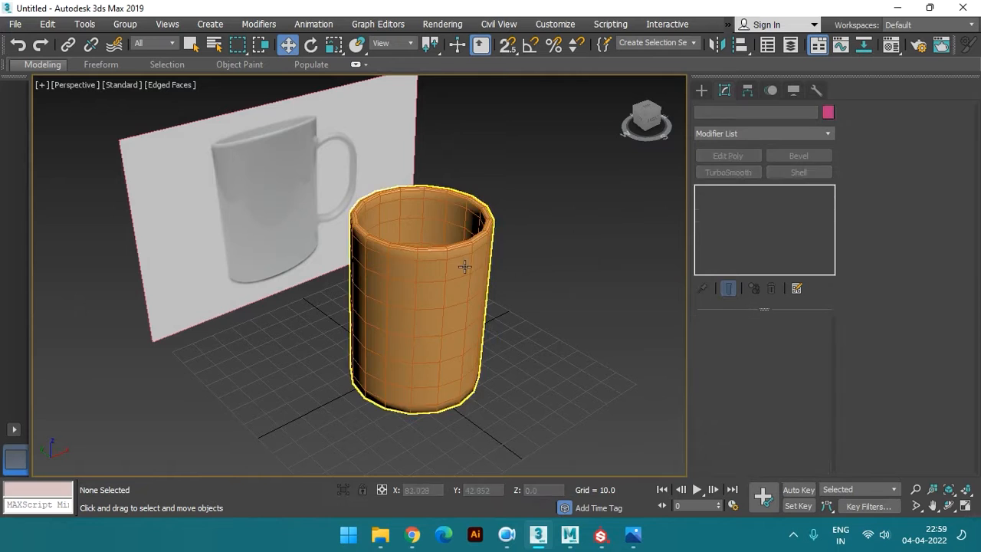
left_click(460, 263)
middle_click_drag(460, 263, 460, 280, "alt")
scroll(446, 271, "up", 3)
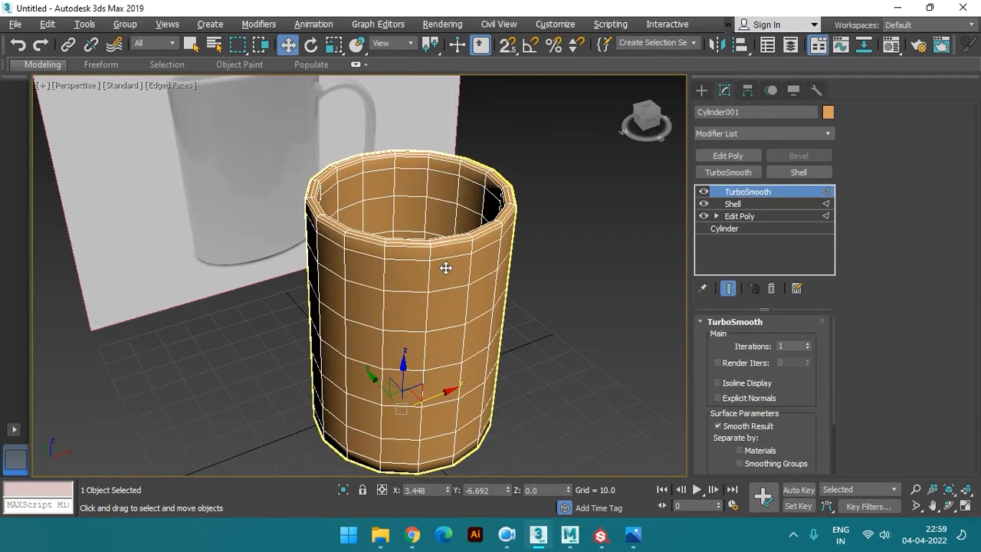
scroll(421, 287, "down", 3)
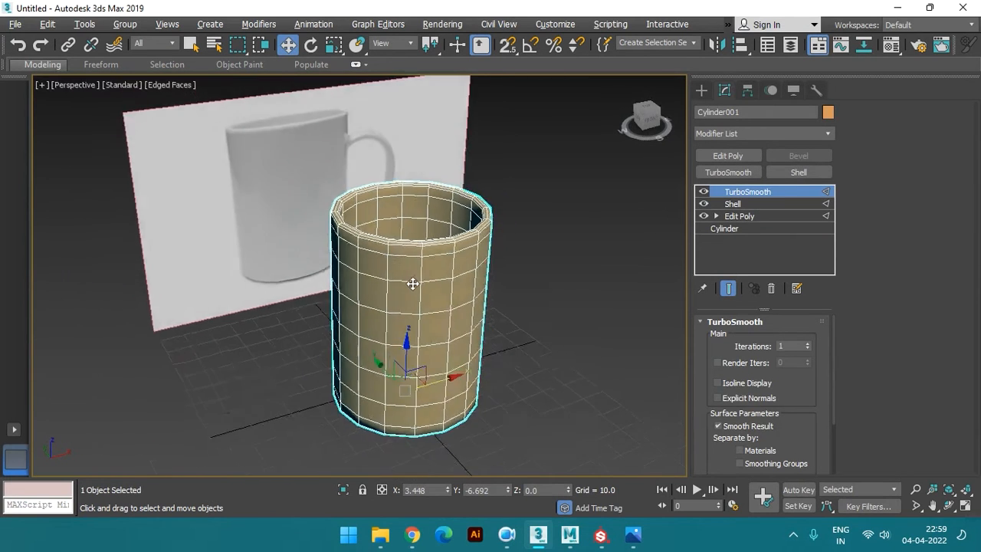
left_click(514, 284)
left_click(433, 263)
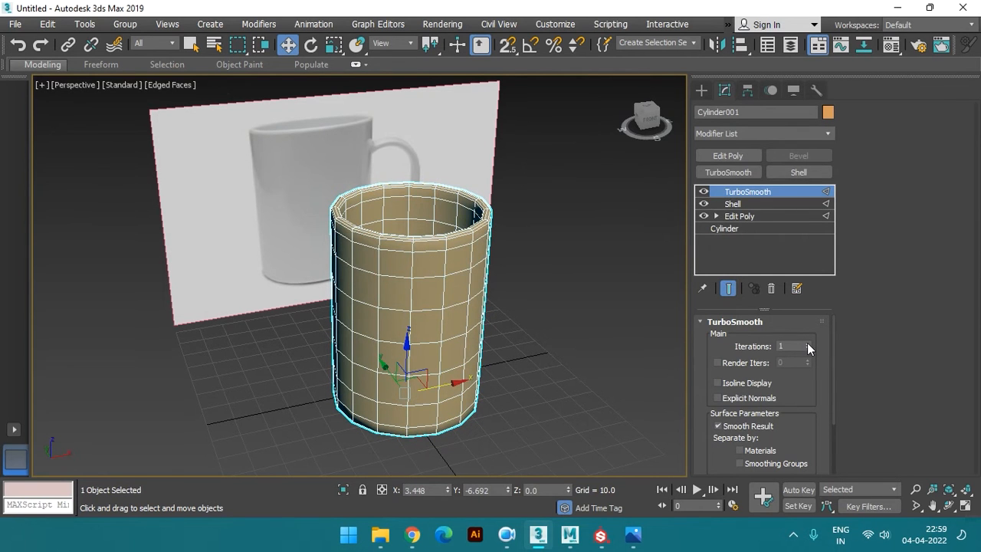
Set the TurboSmooth iterations to 3 and hide the edged faces
left_click(807, 343)
left_click(806, 343)
middle_click_drag(459, 338, 493, 292, "alt")
key("F4")
left_click(558, 290)
left_click(447, 293)
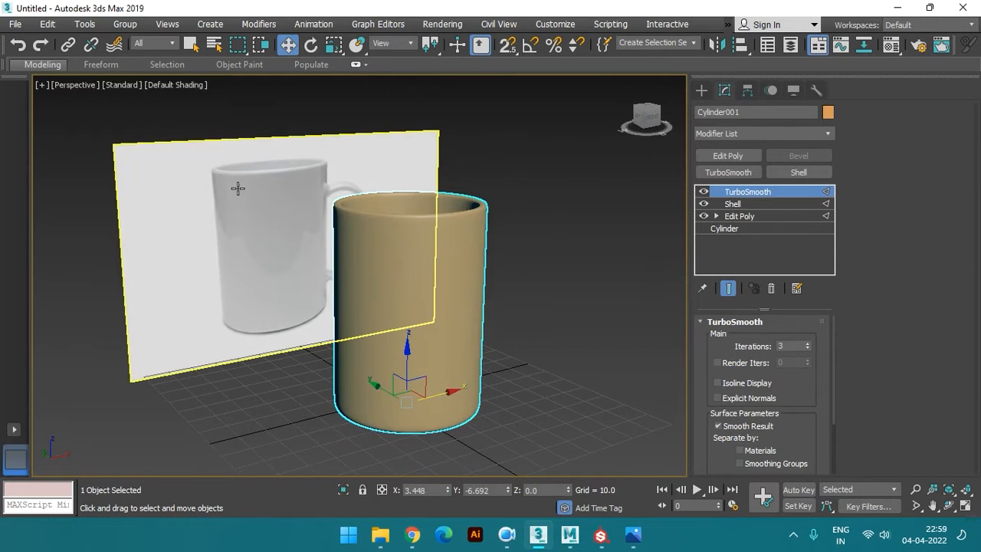
left_click(537, 301)
left_click(434, 315)
Scale the mug body up uniformly to about 119% in width and depth, and reduce its height to about 93%
key("r")
left_click_drag(412, 403, 394, 381)
left_click_drag(407, 339, 407, 351)
left_click(521, 308)
scroll(461, 315, "down", 3)
middle_click_drag(461, 314, 411, 320, "alt")
left_click(412, 319)
scroll(413, 333, "up", 3)
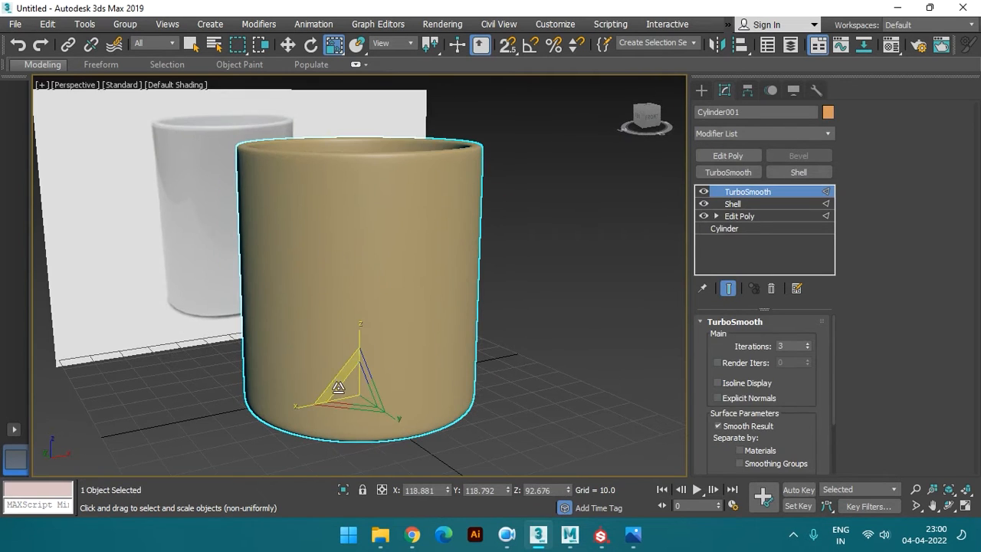
Scale the mug body down uniformly to about 100% in width and depth, and stretch its height to about 84%
left_click_drag(354, 387, 383, 409)
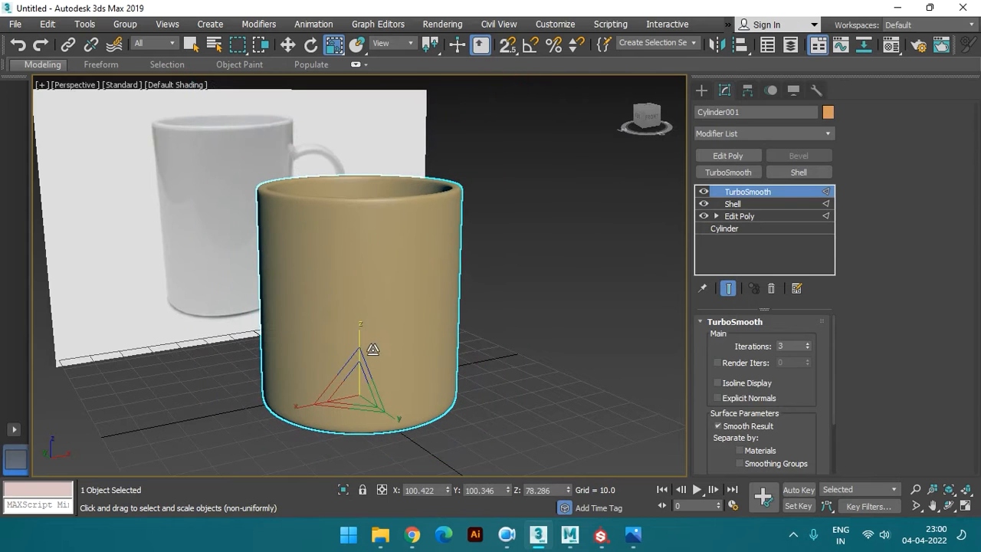
left_click_drag(360, 332, 360, 324)
left_click(394, 302)
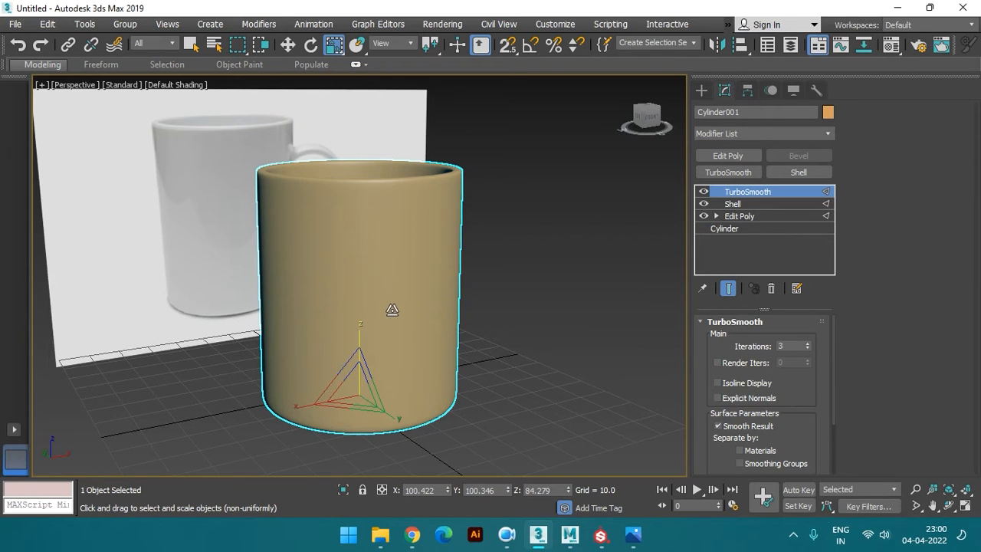
middle_click_drag(404, 303, 436, 316, "alt")
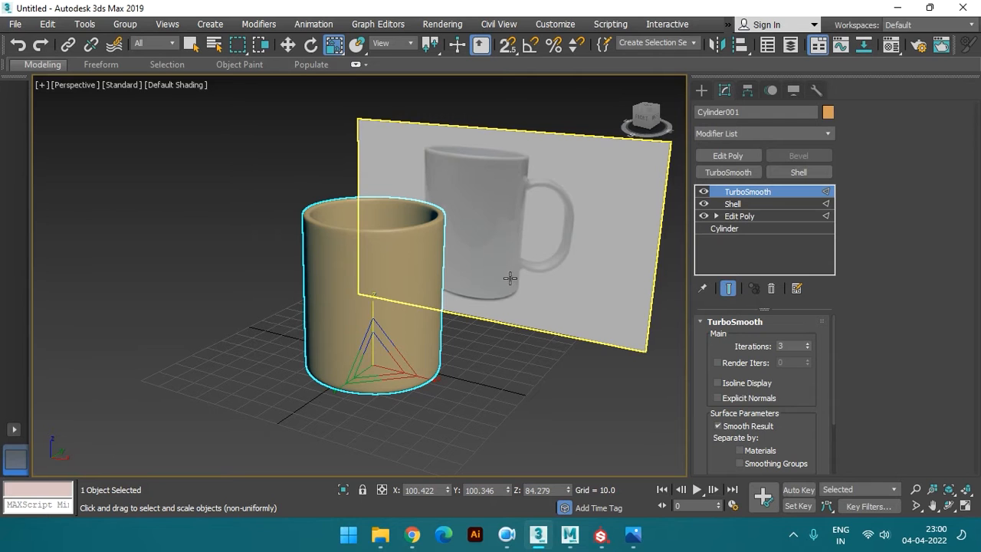
left_click(469, 341)
left_click(365, 292)
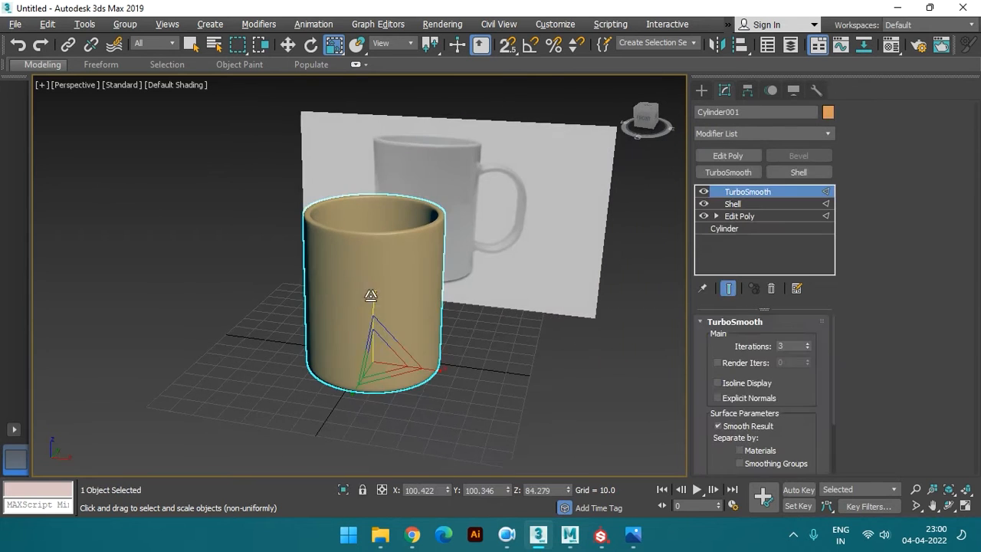
middle_click_drag(471, 284, 475, 278, "alt")
scroll(475, 277, "up", 5)
Create a sphere of about 31.6 radius beside the mug, near X 69.4, Y -12.4, and show the edged faces
left_click(701, 90)
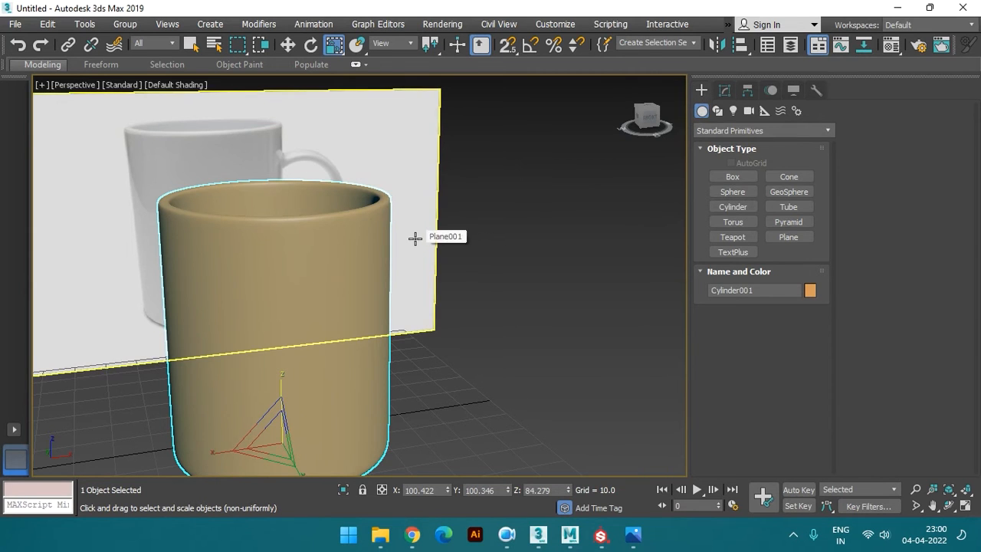
scroll(416, 237, "down", 3)
left_click(733, 206)
scroll(570, 250, "down", 3)
left_click_drag(467, 344, 509, 362)
key("w")
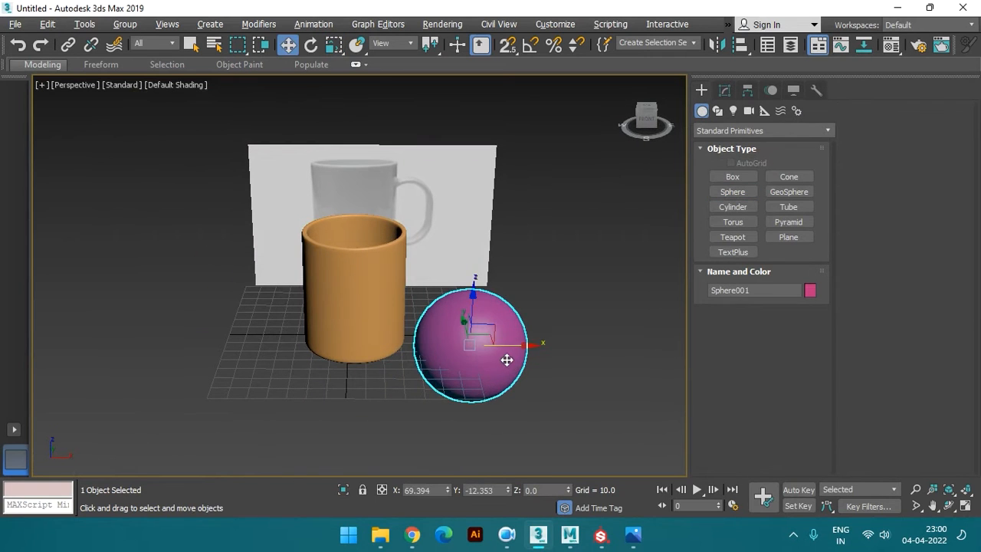
key("F4")
middle_click_drag(494, 356, 489, 328, "alt")
Set the sphere's segments to 18
left_click(724, 91)
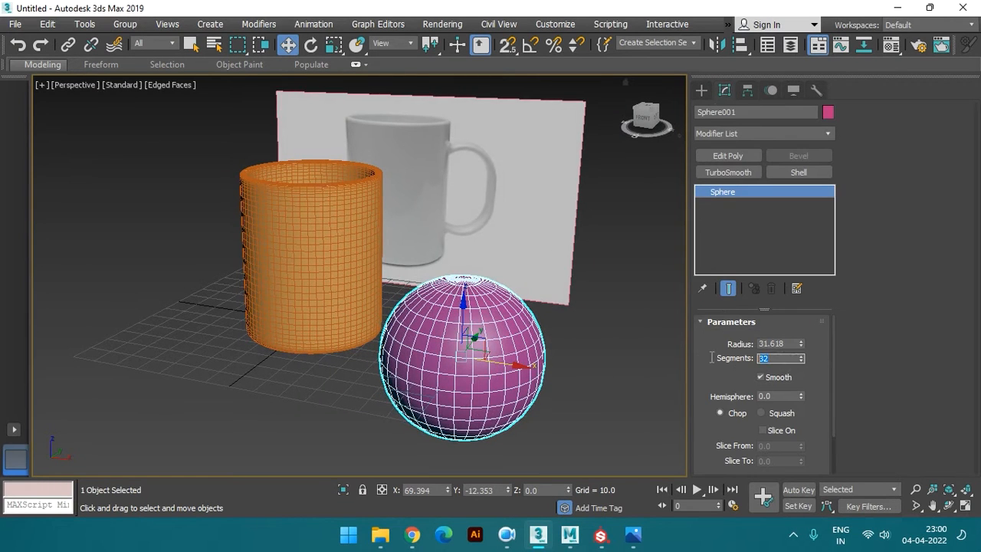
type("8")
key("Return")
middle_click_drag(479, 325, 508, 328, "alt")
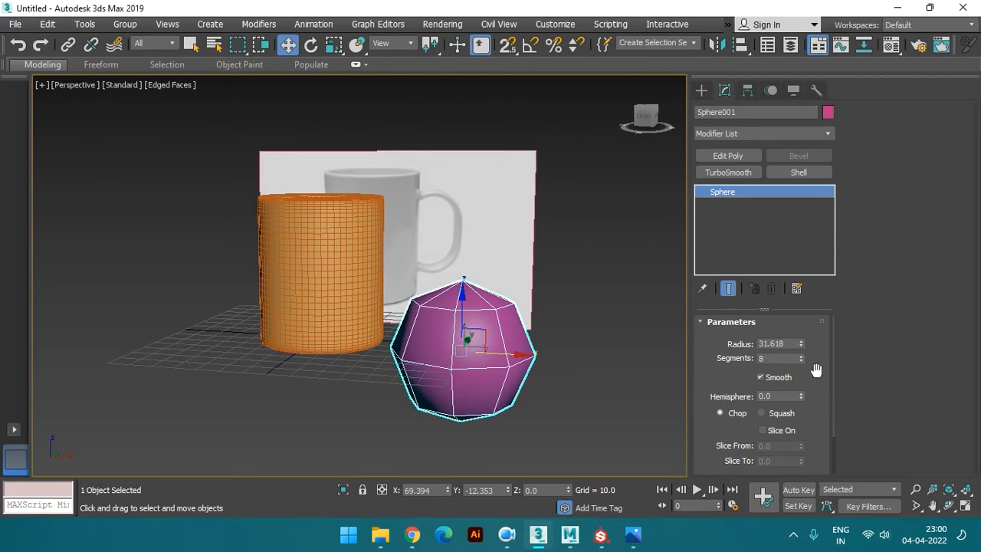
scroll(803, 389, "down", 2)
scroll(803, 394, "up", 2)
left_click_drag(799, 360, 800, 348)
middle_click_drag(659, 359, 531, 365, "alt")
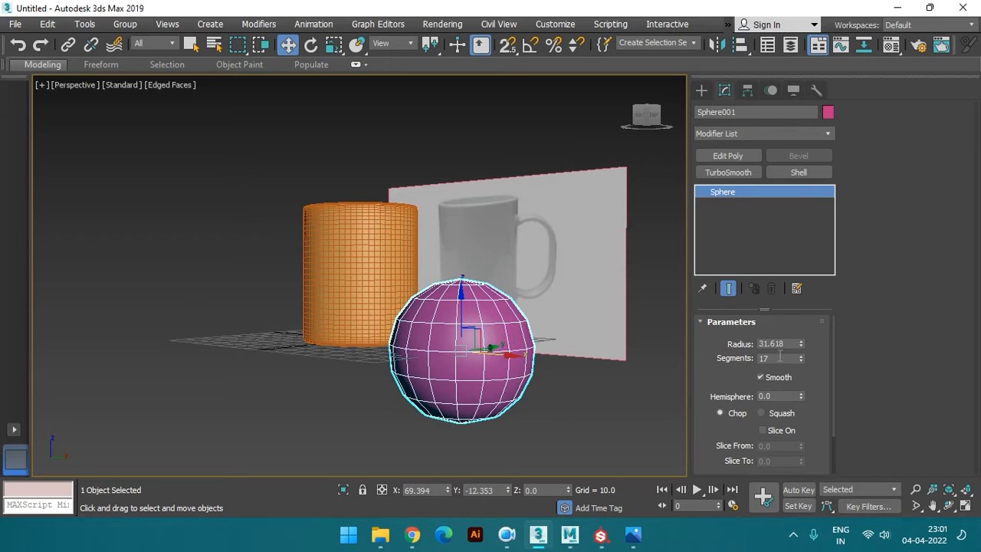
type("18")
key("Return")
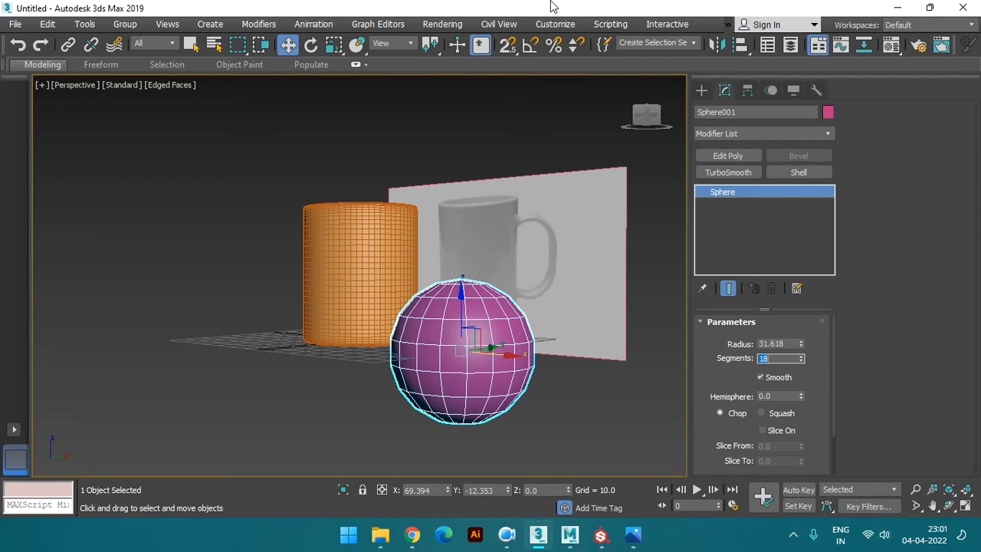
Add an Edit Poly modifier to the sphere and delete the polygons above and below its middle ring
middle_click_drag(444, 289, 471, 352, "alt")
scroll(515, 278, "up", 2)
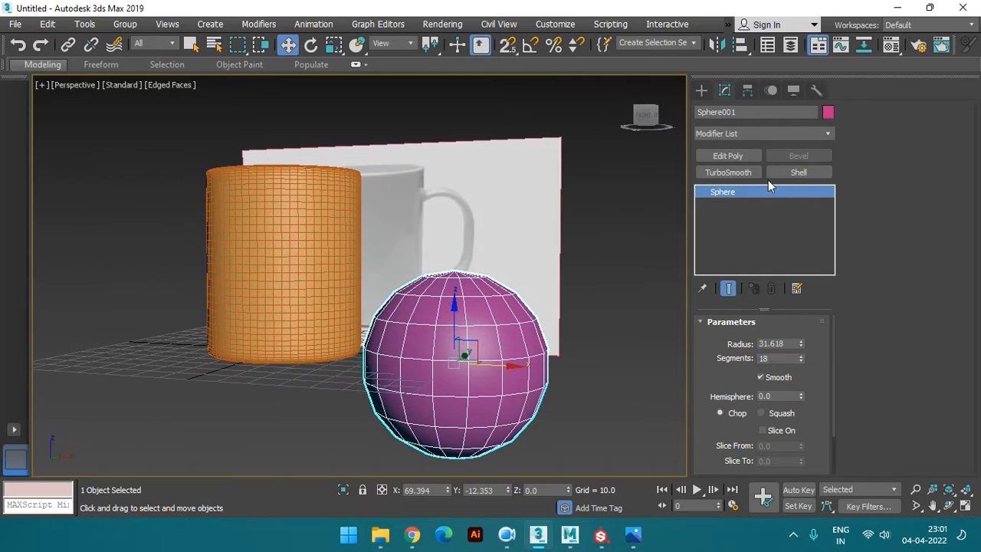
left_click(738, 156)
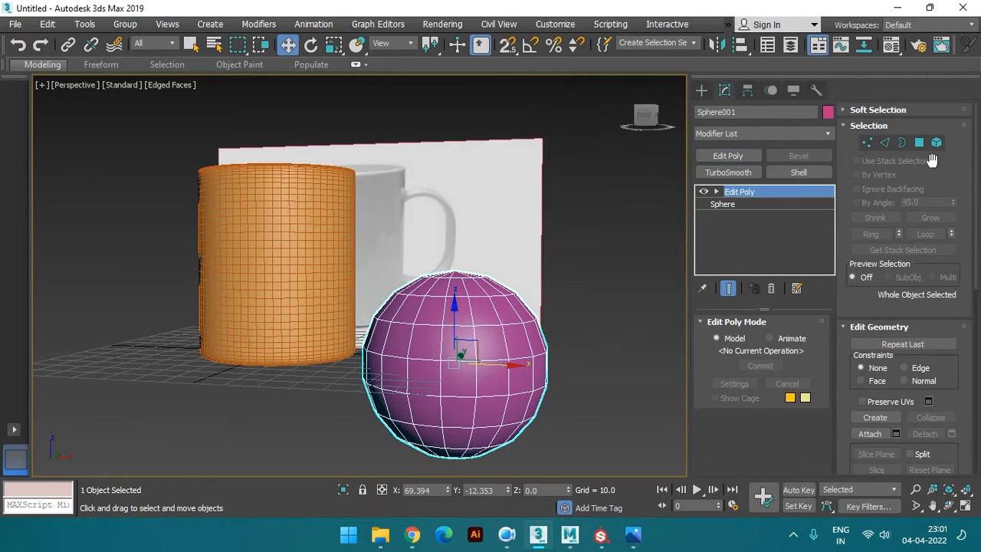
left_click(919, 144)
middle_click_drag(344, 372, 376, 233, "alt")
left_click_drag(365, 230, 451, 292)
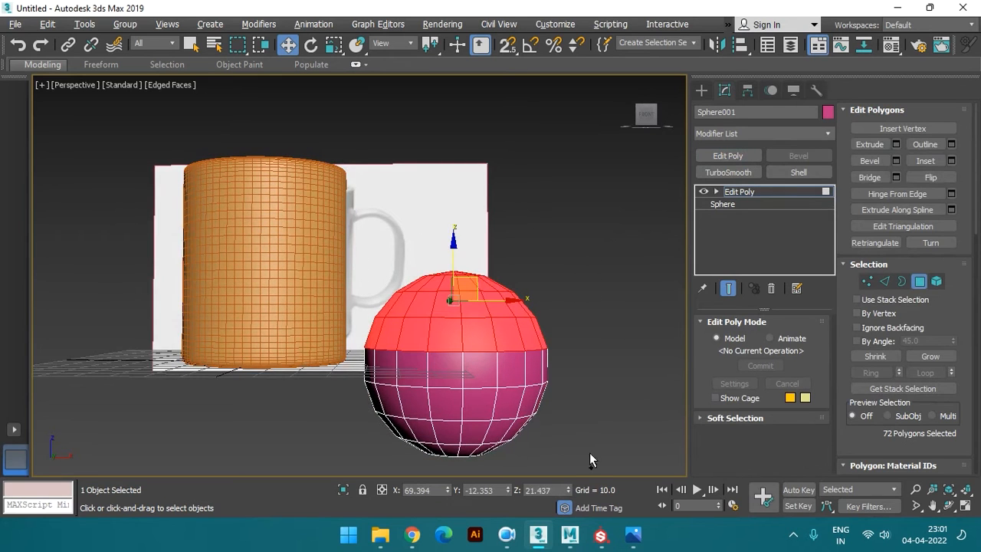
left_click_drag(277, 420, 240, 404, "ctrl")
key("Delete")
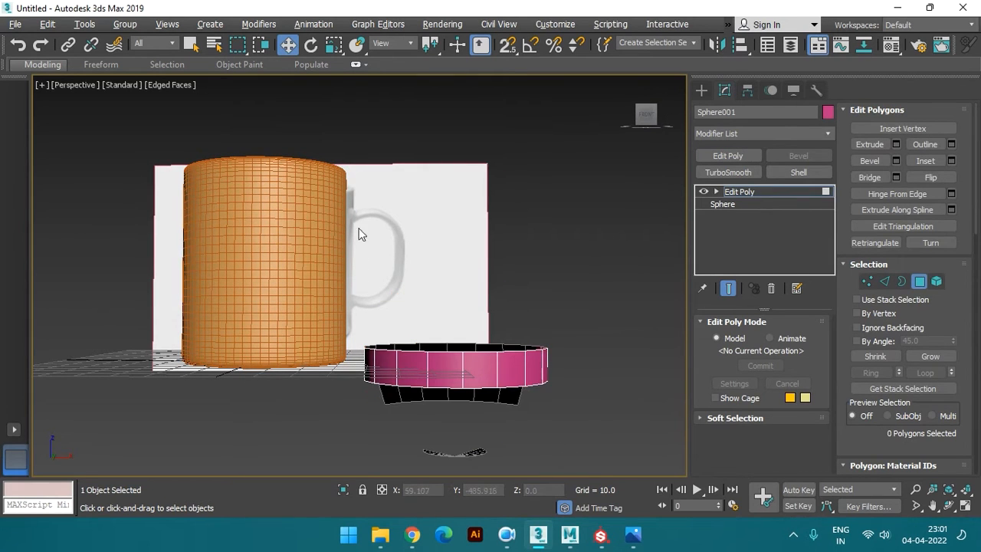
Delete the sphere's leftover polygons below the middle ring, including the small bottom cap
middle_click_drag(486, 391, 485, 381, "alt")
left_click_drag(326, 401, 315, 391)
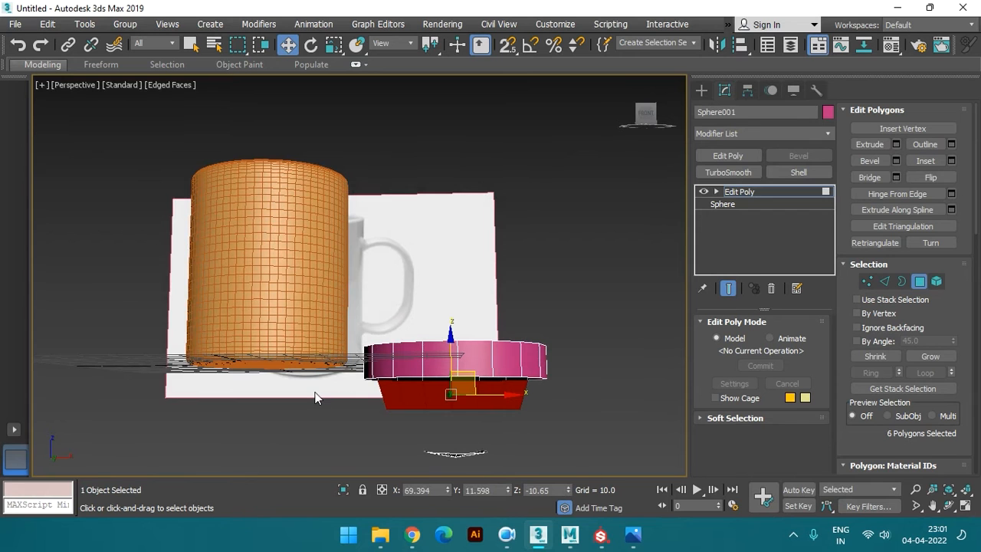
key("Delete")
middle_click_drag(436, 397, 399, 440, "alt")
scroll(483, 400, "down", 3)
middle_click_drag(483, 400, 515, 310, "alt")
scroll(476, 340, "up", 3)
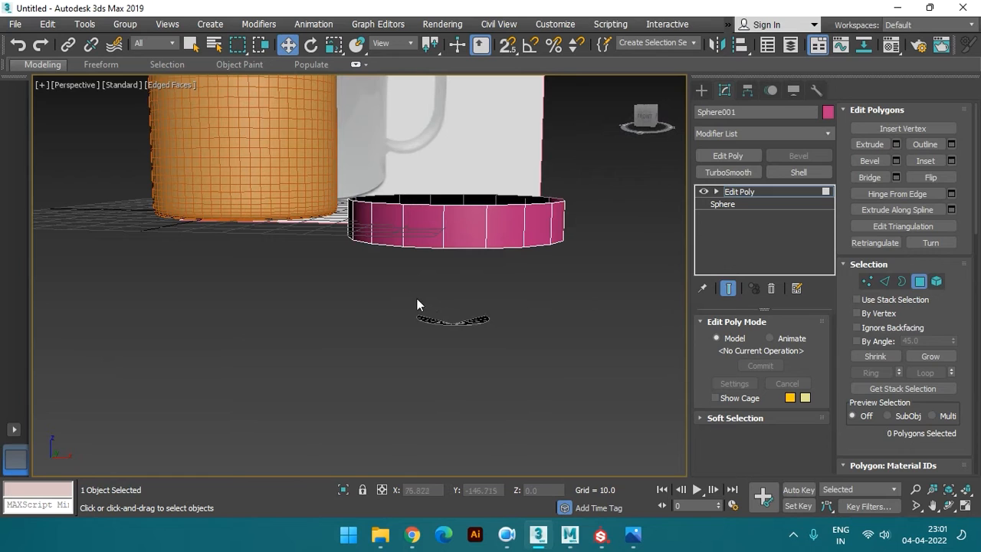
left_click_drag(540, 358, 564, 361)
key("Delete")
Delete the rear half of the ring's polygons to leave an open half ring
scroll(417, 261, "down", 2)
middle_click_drag(500, 279, 555, 316, "alt")
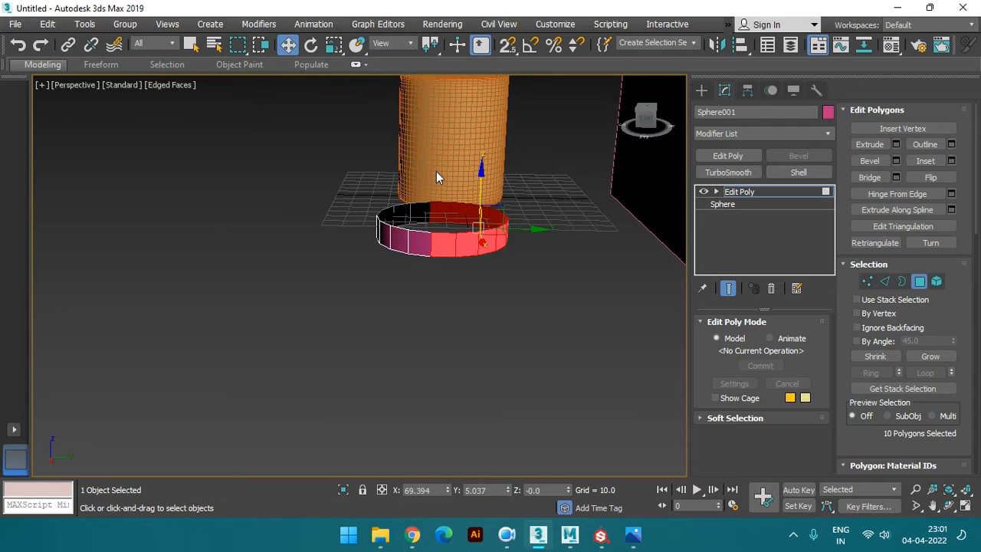
scroll(436, 171, "down", 4)
middle_click_drag(374, 254, 395, 190, "alt")
scroll(395, 190, "up", 4)
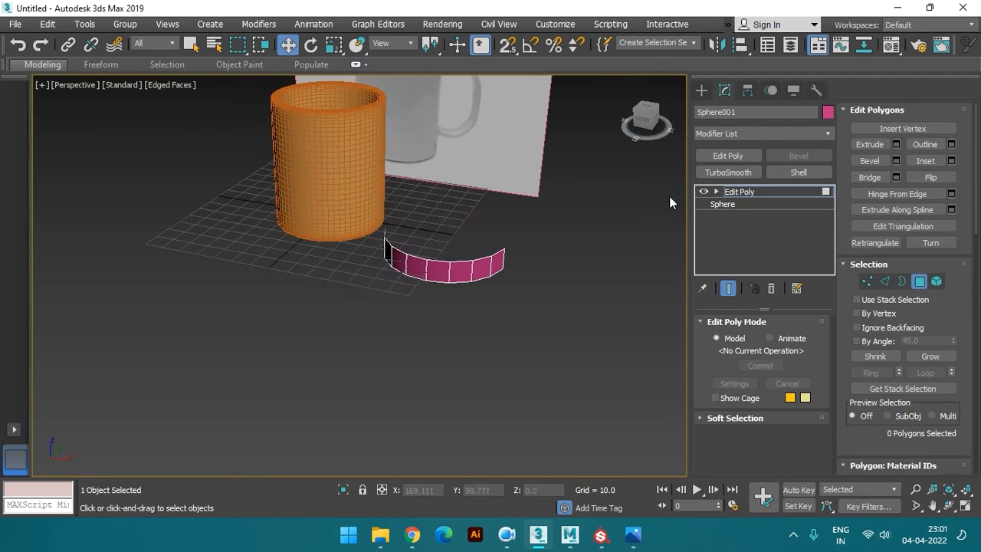
Exit polygon editing and rotate the whole half ring -90 degrees about X so it stands upright
left_click(736, 192)
scroll(453, 255, "up", 2)
key("e")
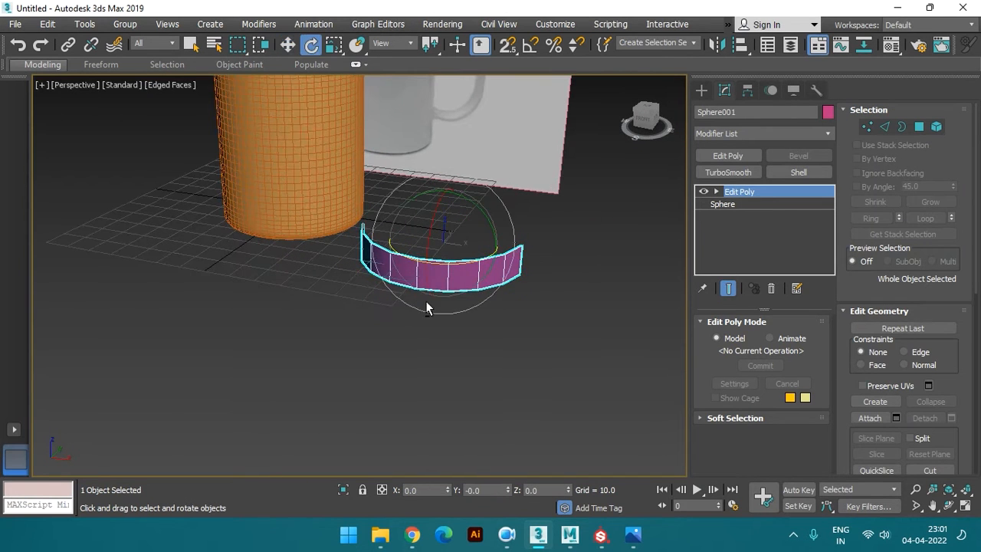
left_click_drag(434, 250, 465, 155)
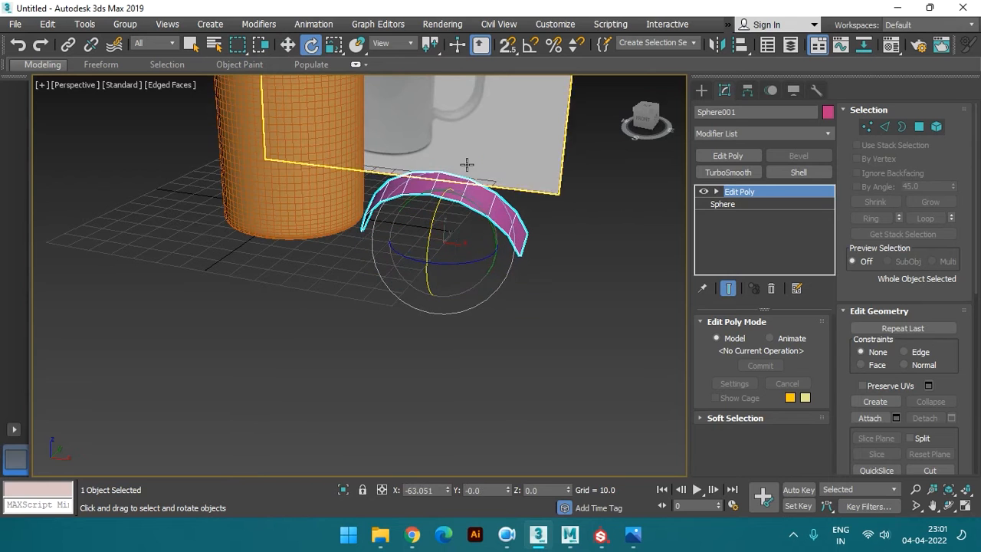
type("-90")
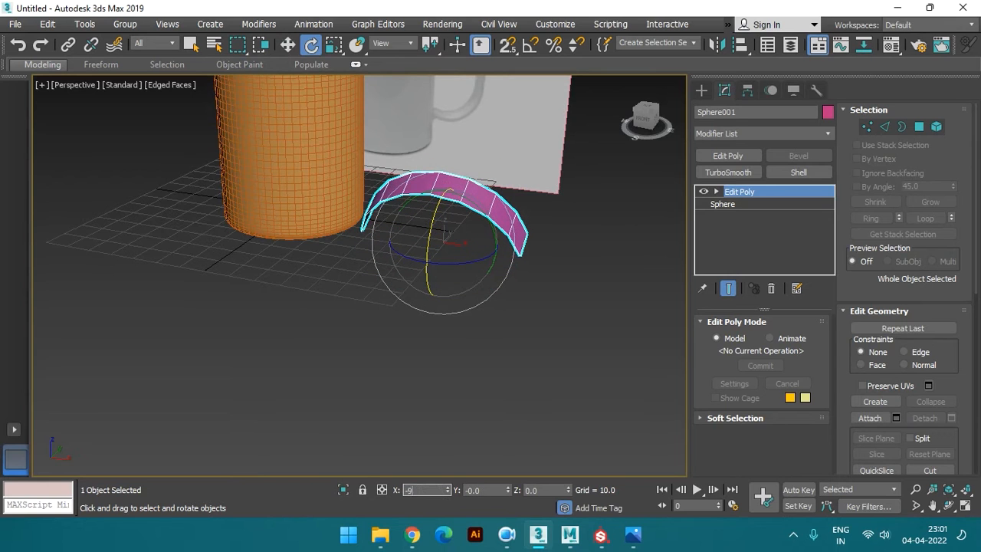
key("Return")
Rotate the half ring 90 degrees about Y so its open ends face the mug
middle_click_drag(512, 434, 482, 448, "alt")
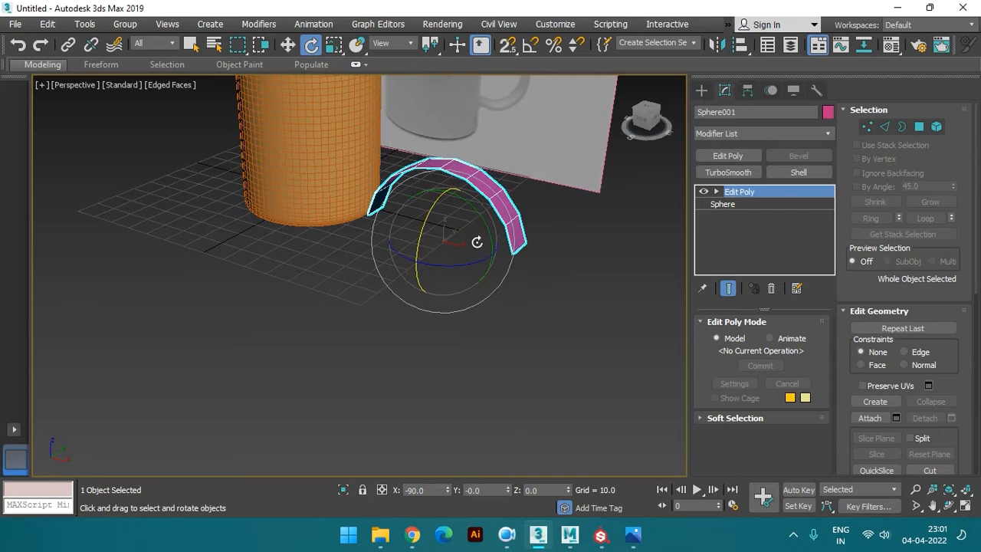
left_click_drag(472, 204, 498, 458)
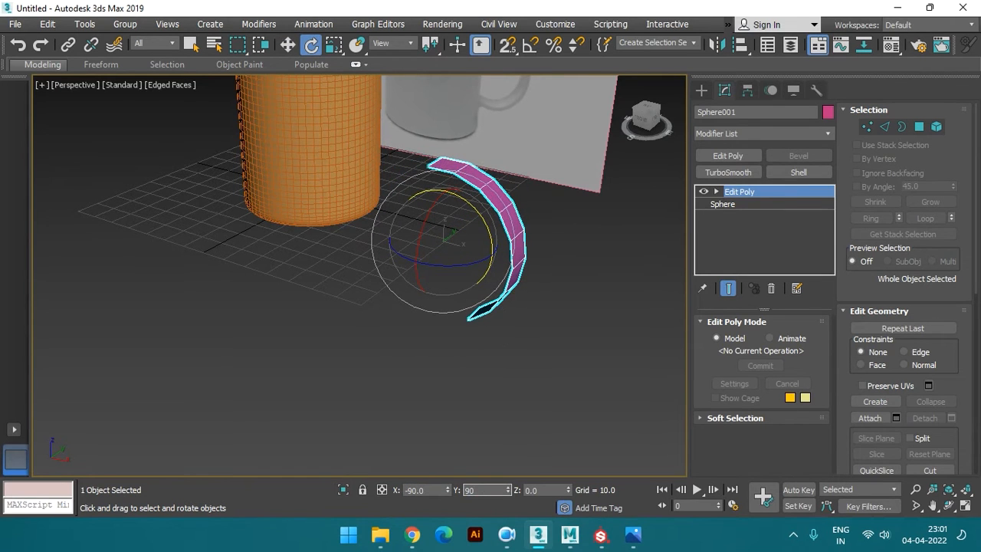
key("Return")
left_click(491, 363)
left_click(506, 253)
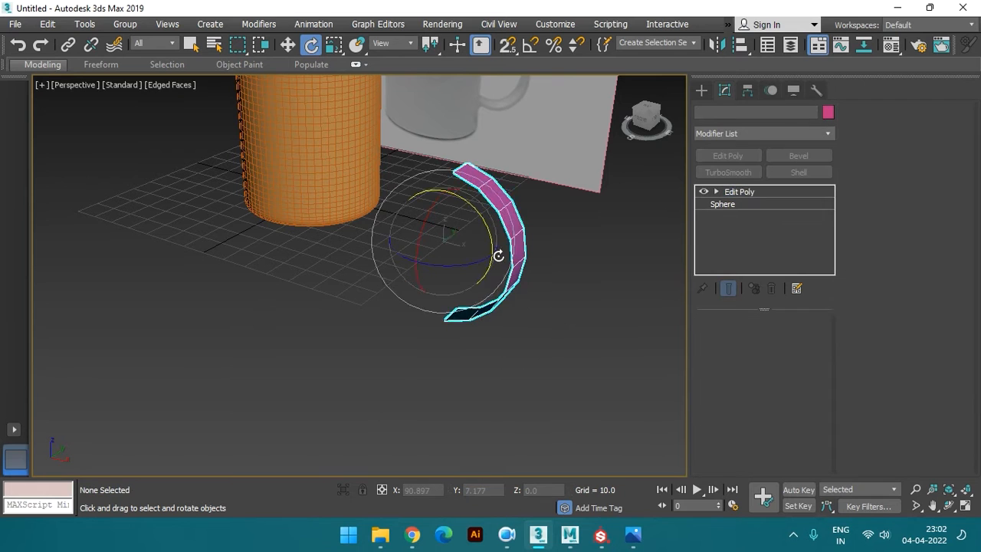
Raise the half ring and align it with the mug's side in front view, at about X 25.1, Z 32.7
key("w")
scroll(508, 262, "down", 5)
scroll(497, 283, "up", 2)
middle_click_drag(496, 283, 463, 281, "alt")
left_click_drag(470, 282, 478, 209)
key("f")
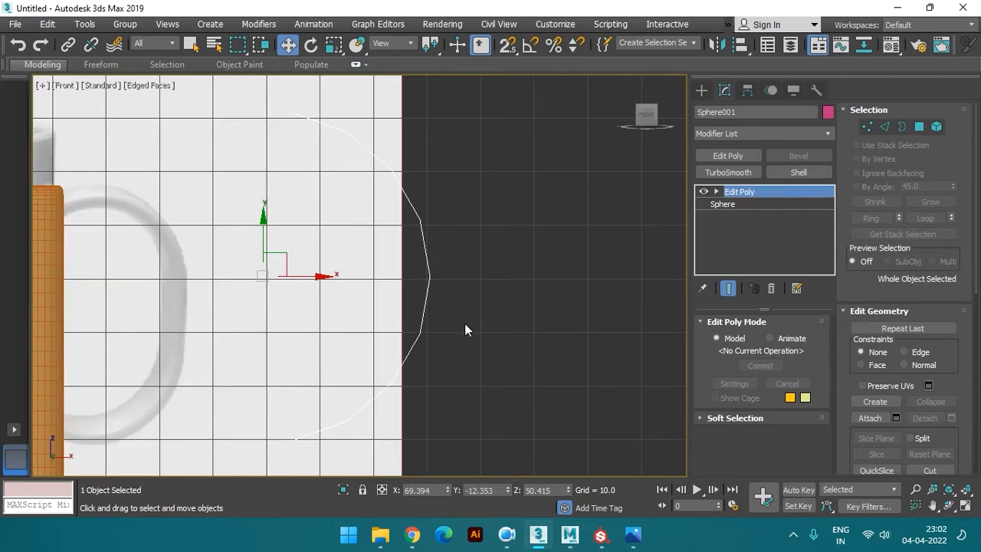
scroll(464, 323, "down", 3)
left_click_drag(479, 299, 386, 299)
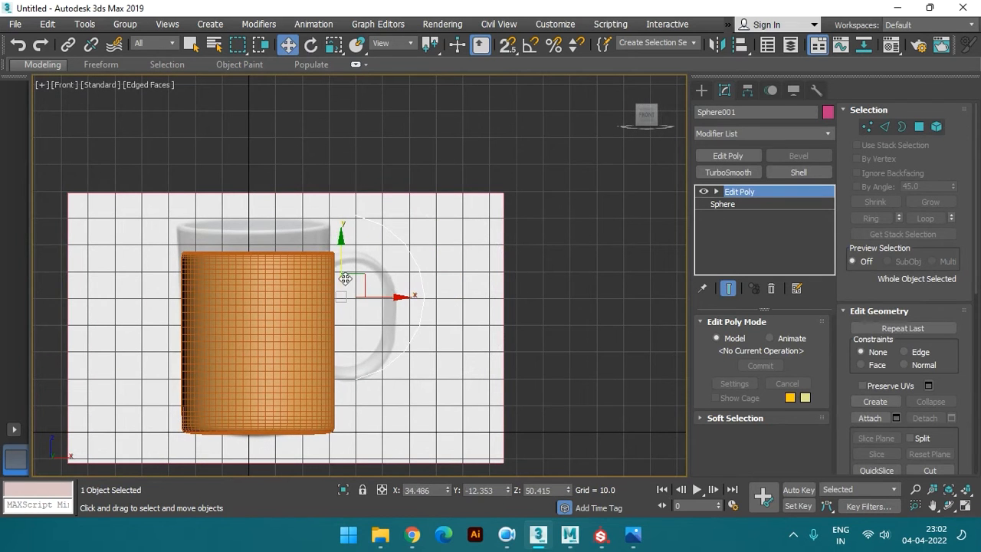
left_click_drag(342, 262, 344, 306)
left_click_drag(399, 343, 374, 344)
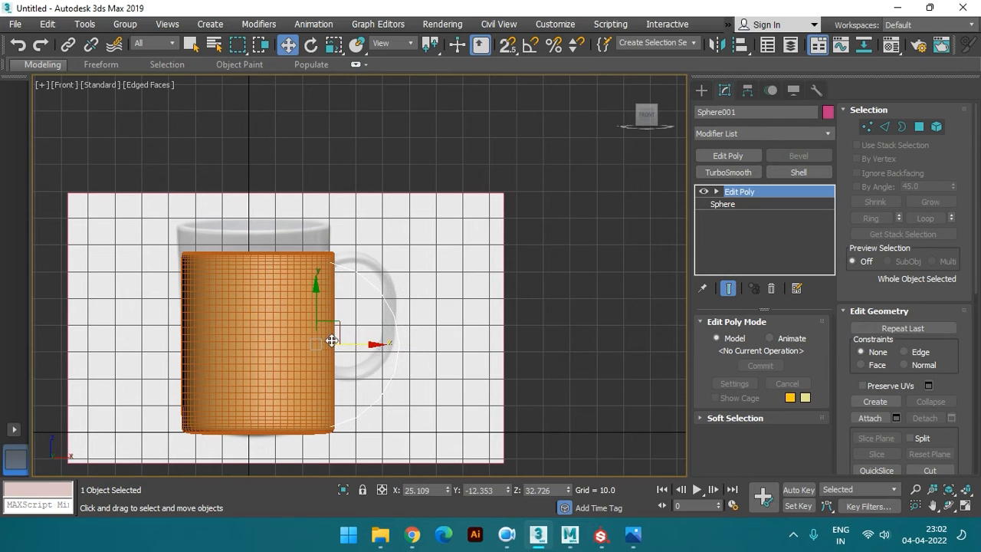
Scale the half ring's height down to about 73% and raise it to about Z 39.8
key("r")
mouse_move(314, 271)
left_mouse_down()
mouse_move(319, 285)
mouse_move(322, 276)
left_mouse_up()
key("w")
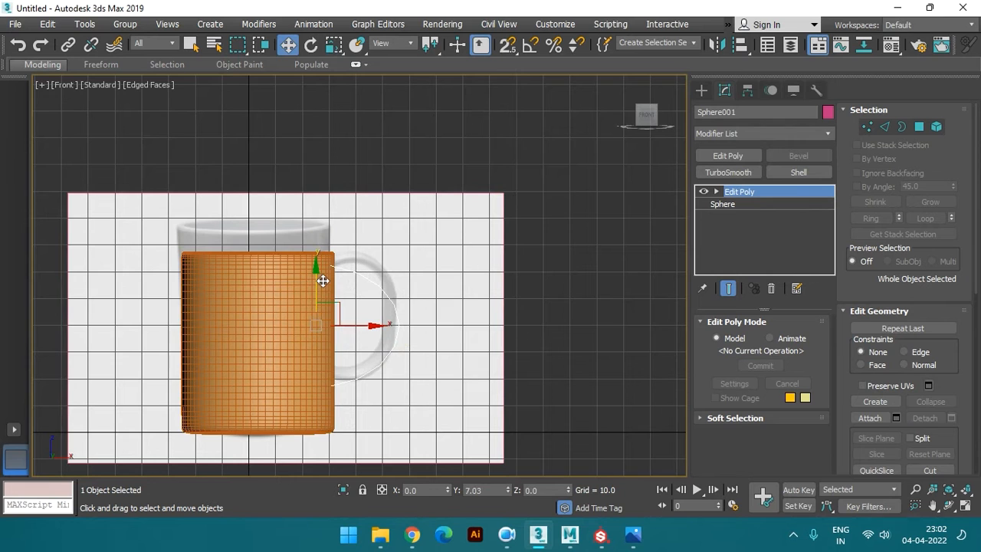
Examine the handle strip's curve against the reference mug's handle from several angles
key("p")
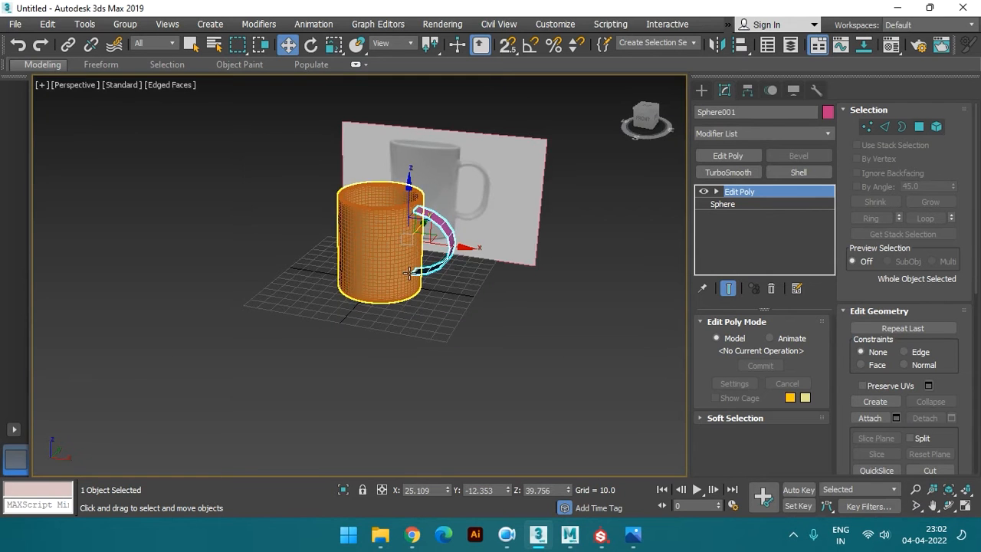
key("f")
scroll(449, 253, "down", 2)
middle_click_drag(447, 287, 401, 302, "alt")
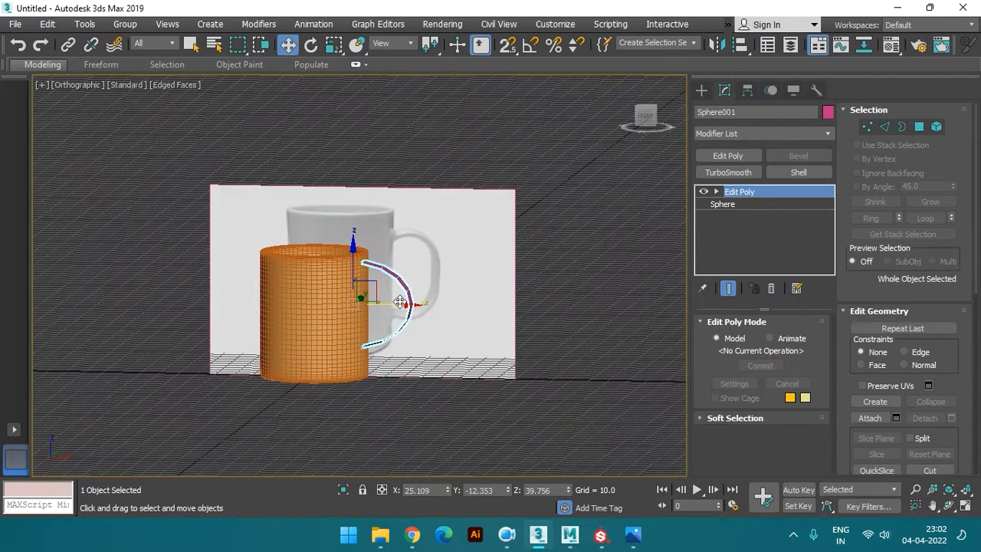
key("p")
scroll(428, 303, "up", 4)
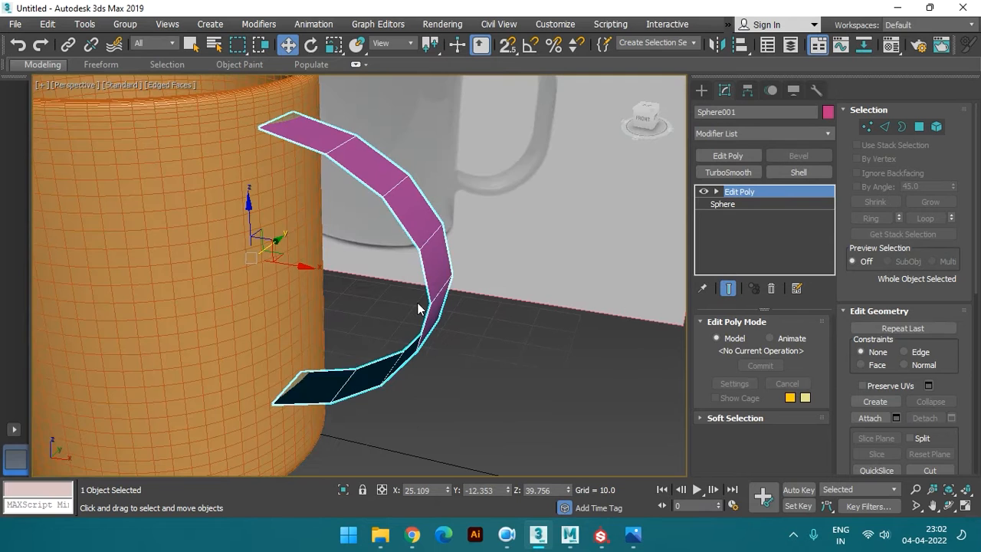
scroll(444, 278, "down", 2)
middle_click_drag(443, 282, 473, 189, "alt")
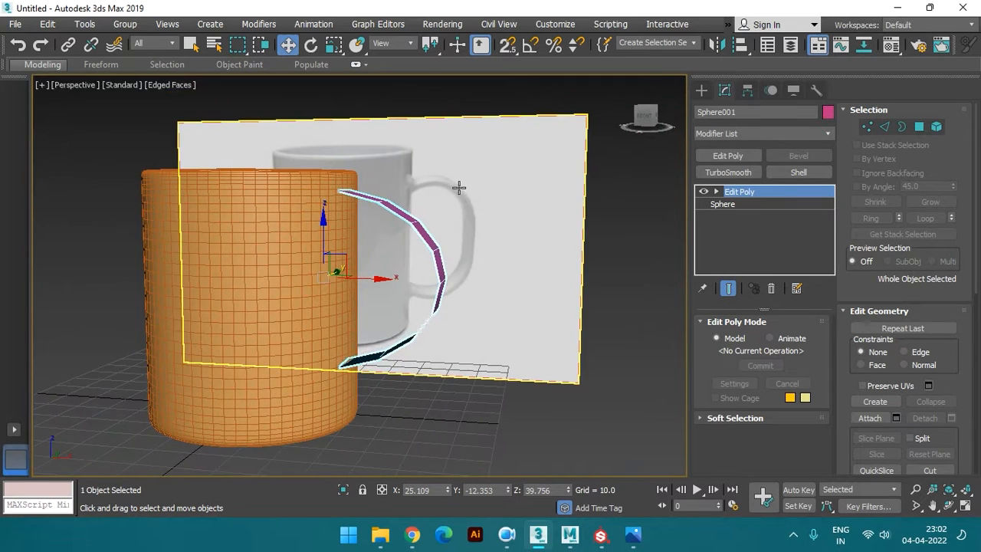
scroll(392, 172, "up", 2)
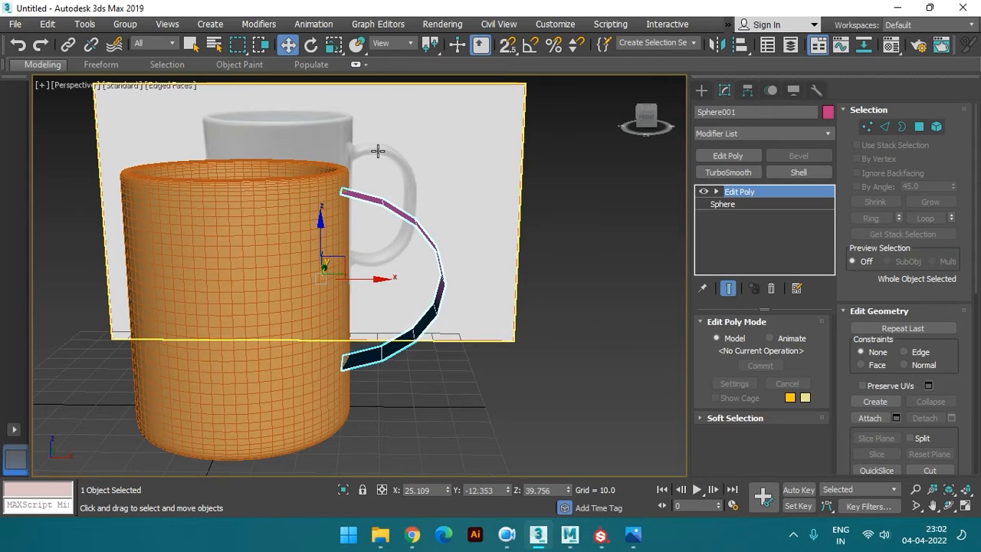
mouse_move(385, 247)
middle_mouse_down("alt")
mouse_move(374, 243)
mouse_move(400, 237)
middle_mouse_up("alt")
Scale the strip's four end vertices closer together vertically and spread the neighbouring pairs slightly apart
key("1")
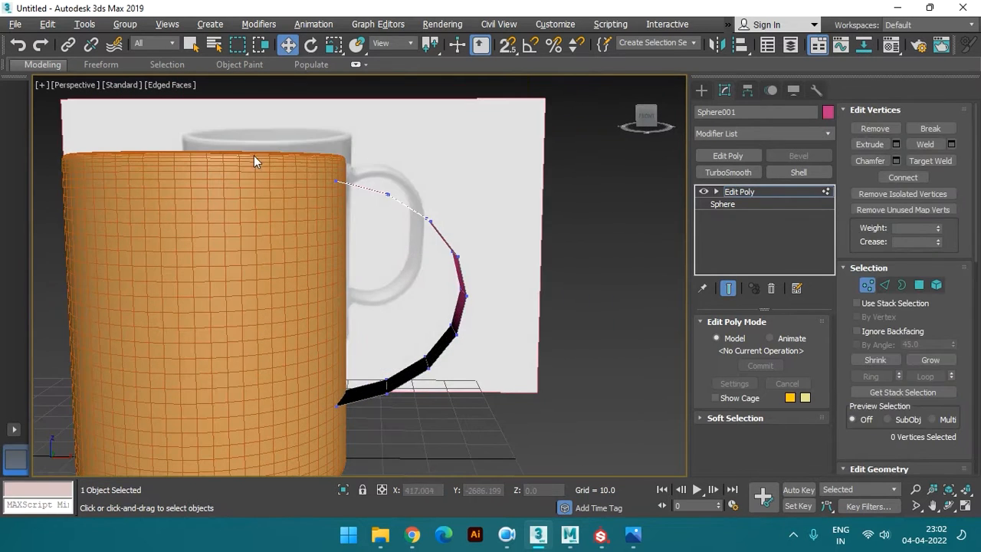
key("q")
left_click_drag(363, 414, 326, 175)
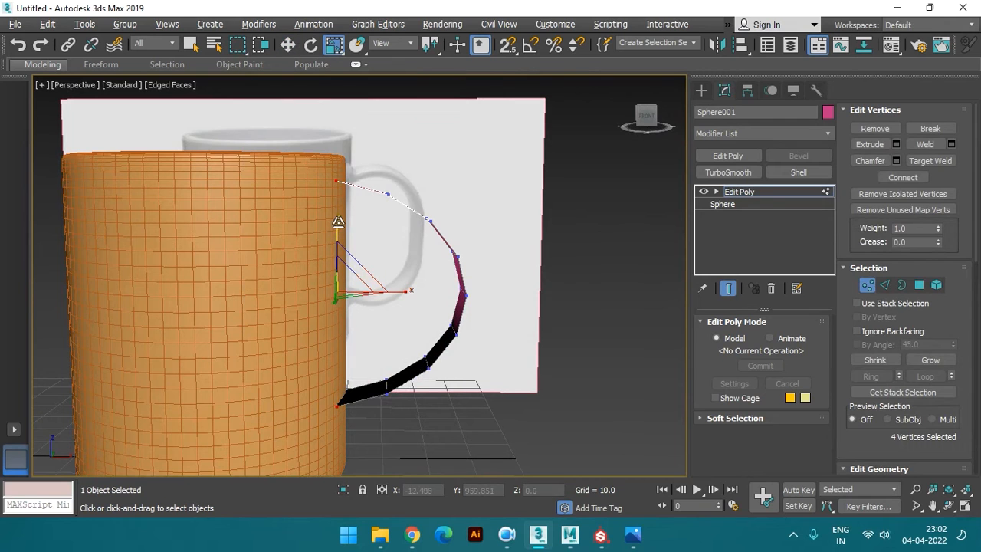
left_click_drag(338, 222, 341, 231)
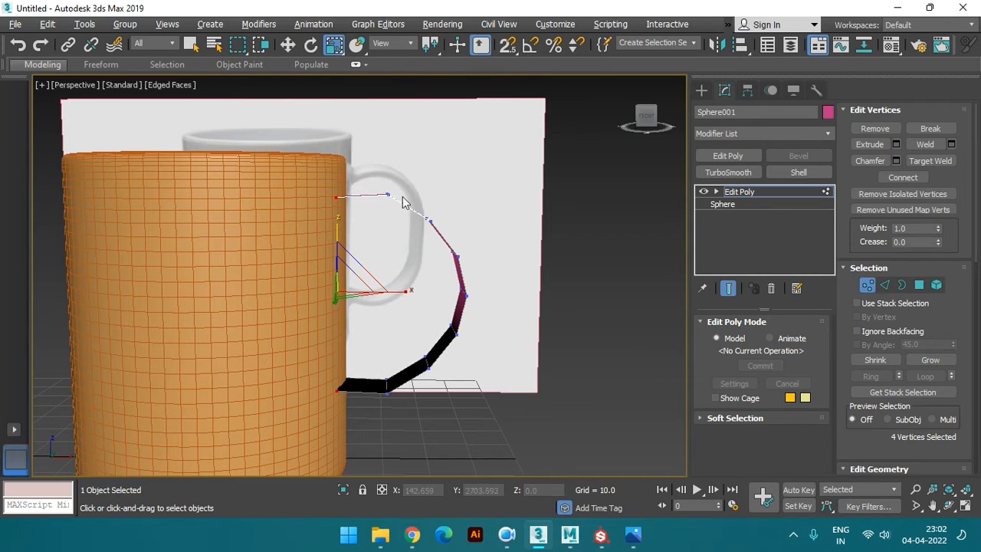
left_click_drag(405, 429, 369, 177)
left_click_drag(388, 234, 388, 219)
Select the six middle vertices on the handle's outer curve and move them inward to about X 50.7, flattening the side
middle_click_drag(388, 219, 454, 289, "alt")
left_click_drag(438, 315, 518, 347)
key("w")
left_click_drag(503, 301, 491, 302)
middle_click_drag(491, 301, 427, 357, "alt")
left_click(409, 379, "alt")
middle_click_drag(434, 412, 462, 306, "alt")
key("r")
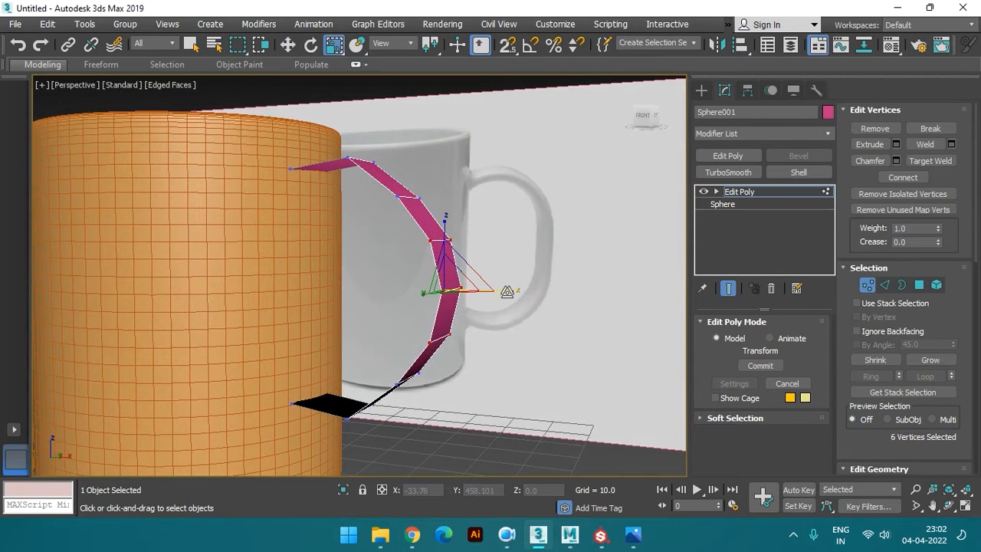
key("w")
middle_click_drag(448, 291, 483, 290, "alt")
left_click_drag(483, 291, 458, 289)
mouse_move(459, 289)
middle_mouse_down("alt")
mouse_move(472, 245)
mouse_move(449, 284)
mouse_move(458, 286)
mouse_move(452, 272)
middle_mouse_up("alt")
scroll(450, 264, "up", 4)
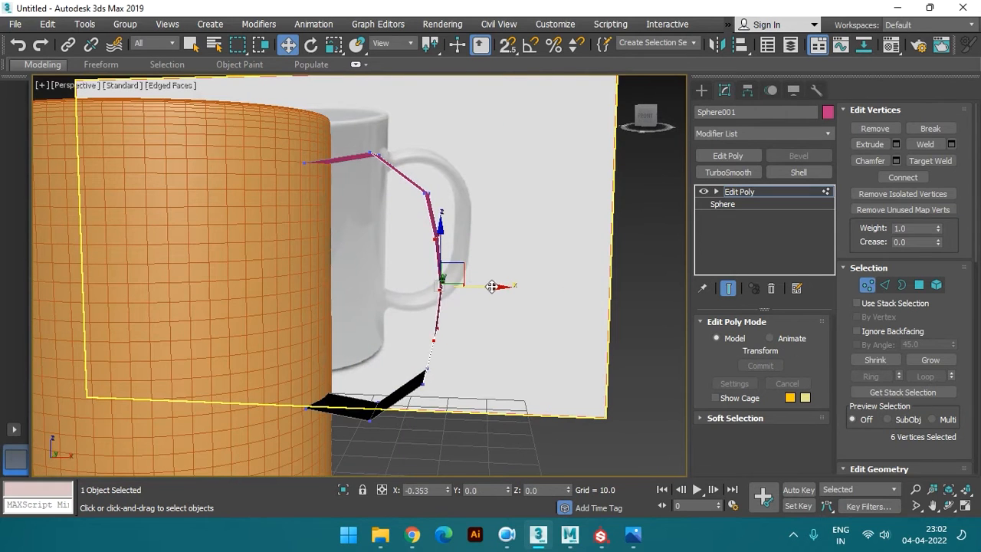
Scale the four vertices beside the handle's ends slightly closer together vertically, and exit vertex editing
scroll(470, 289, "down", 5)
scroll(470, 295, "up", 7)
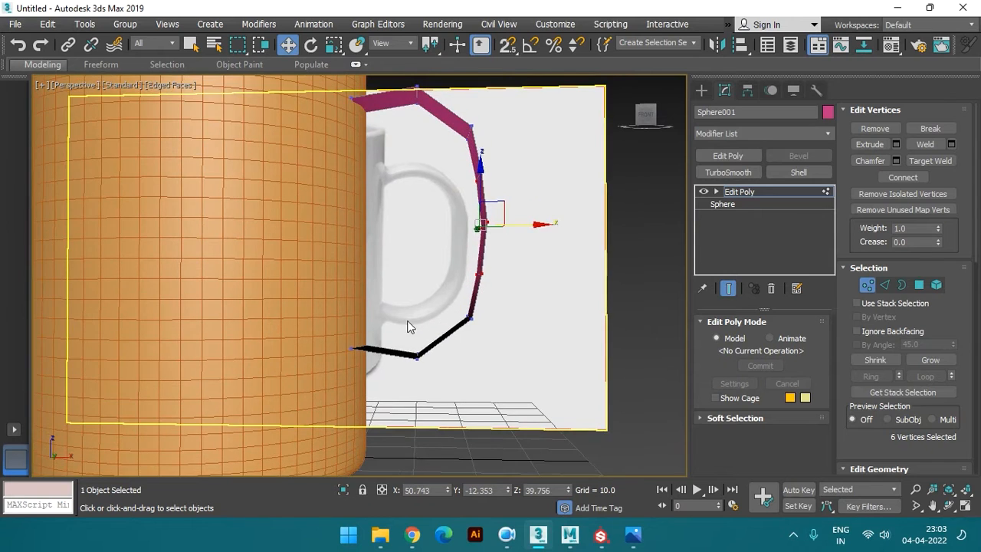
left_click_drag(408, 326, 433, 372)
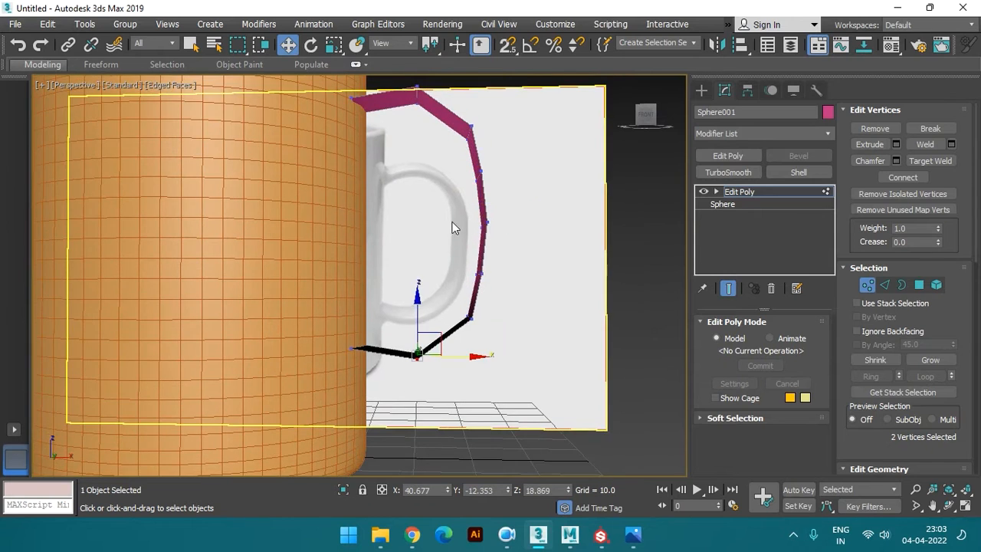
middle_click_drag(455, 225, 460, 268)
left_click_drag(435, 223, 429, 183, "ctrl")
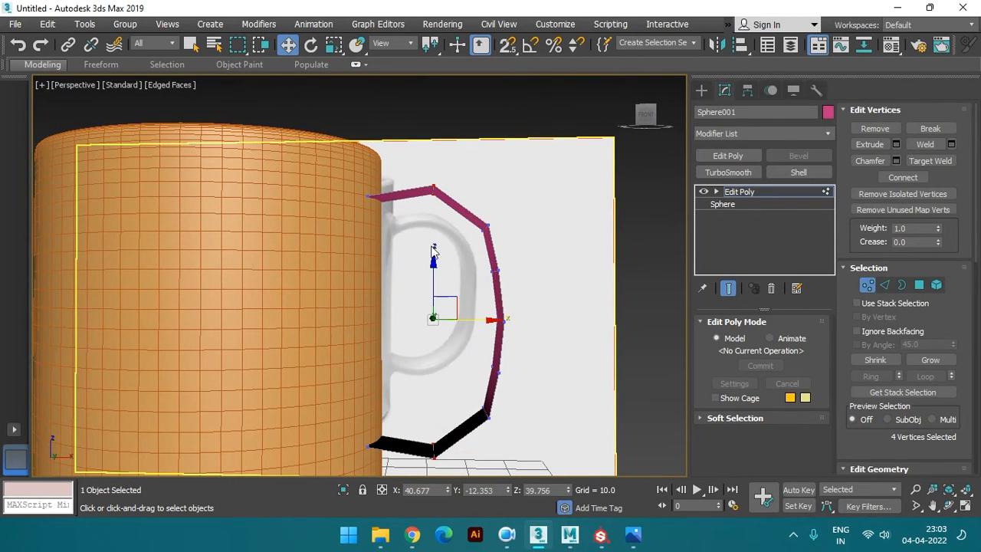
key("r")
left_click_drag(437, 383, 433, 383)
middle_click_drag(444, 252, 476, 328, "alt")
left_click(731, 192)
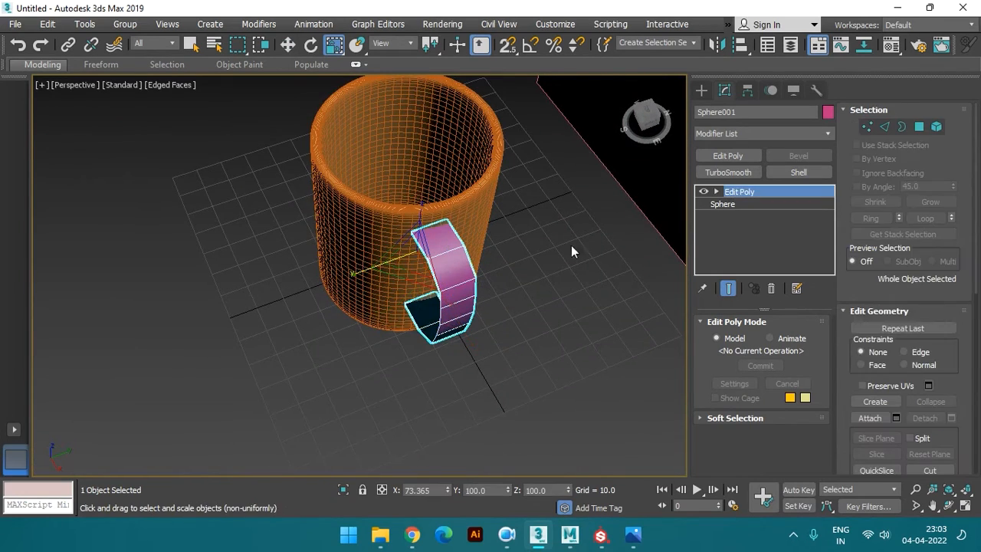
Centre the handle strip on the mug in top view by moving it to about Y -6.1
key("t")
scroll(377, 300, "down", 5)
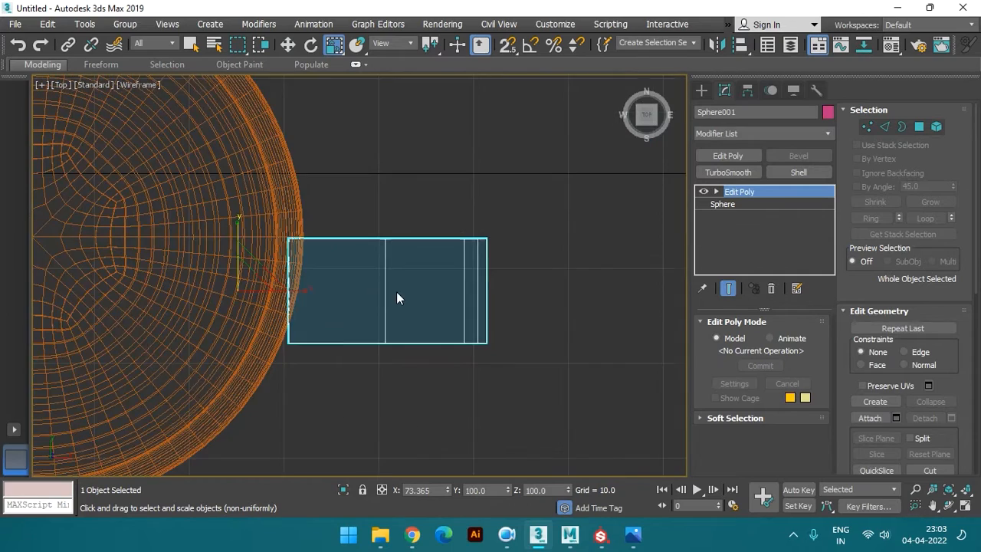
middle_click_drag(371, 286, 371, 281)
scroll(371, 281, "up", 5)
key("w")
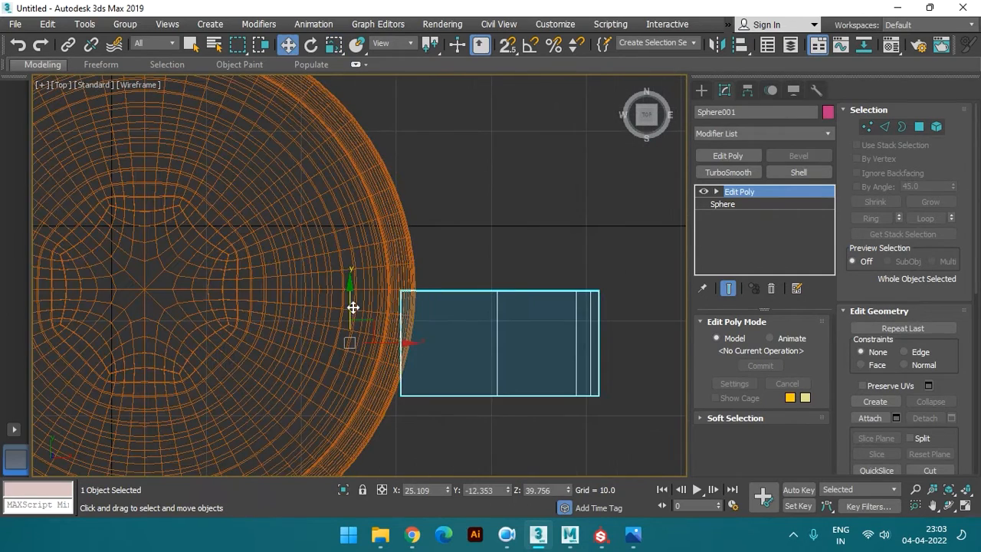
left_click_drag(349, 298, 350, 239)
scroll(400, 265, "down", 5)
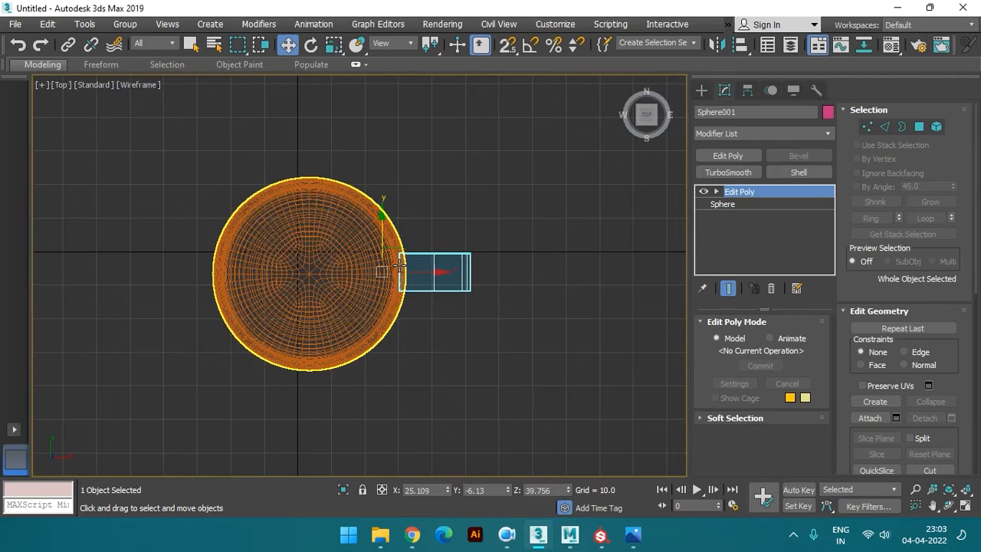
scroll(400, 262, "up", 5)
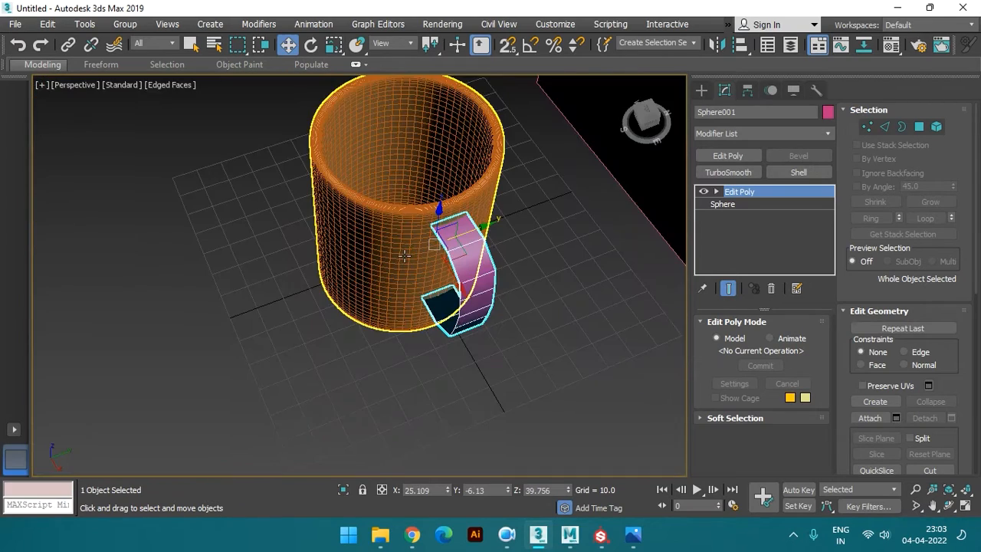
Narrow the handle strip's width to about 68%
scroll(396, 256, "up", 3)
mouse_move(396, 256)
middle_mouse_down("alt")
mouse_move(442, 175)
mouse_move(373, 197)
mouse_move(392, 209)
mouse_move(397, 241)
mouse_move(383, 233)
mouse_move(391, 243)
middle_mouse_up("alt")
key("r")
key("r")
left_click_drag(308, 226, 321, 232)
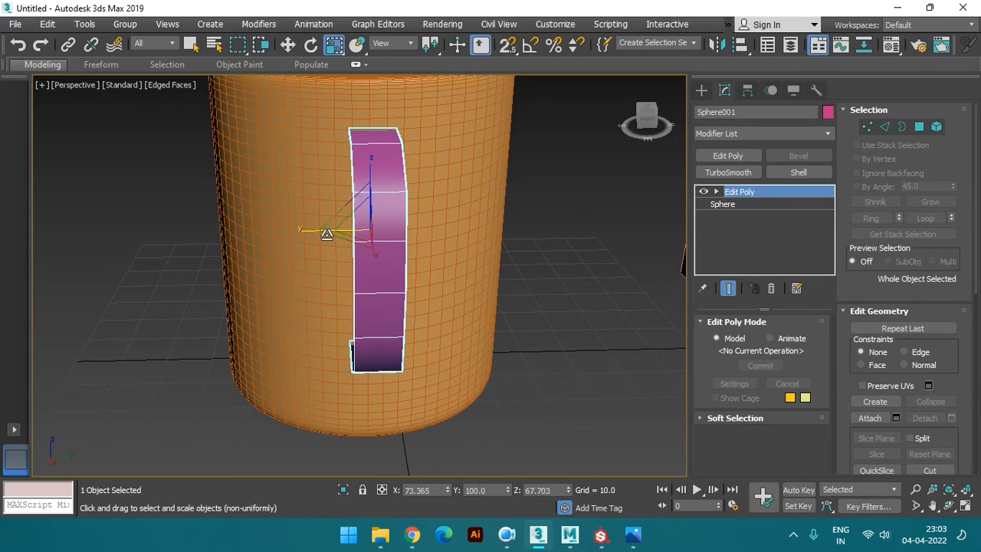
left_click(535, 239)
Reselect the handle strip and examine its shape and fit against the mug
scroll(460, 240, "down", 4)
middle_click_drag(403, 237, 509, 236, "alt")
left_click(474, 224)
key("w")
scroll(426, 217, "up", 5)
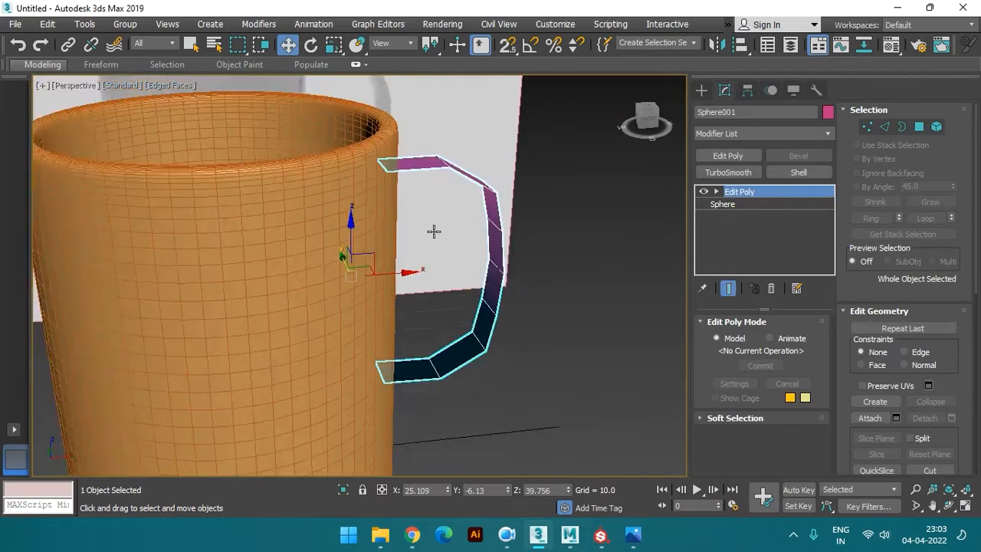
scroll(433, 230, "down", 4)
middle_click_drag(441, 233, 429, 226, "alt")
scroll(423, 222, "up", 4)
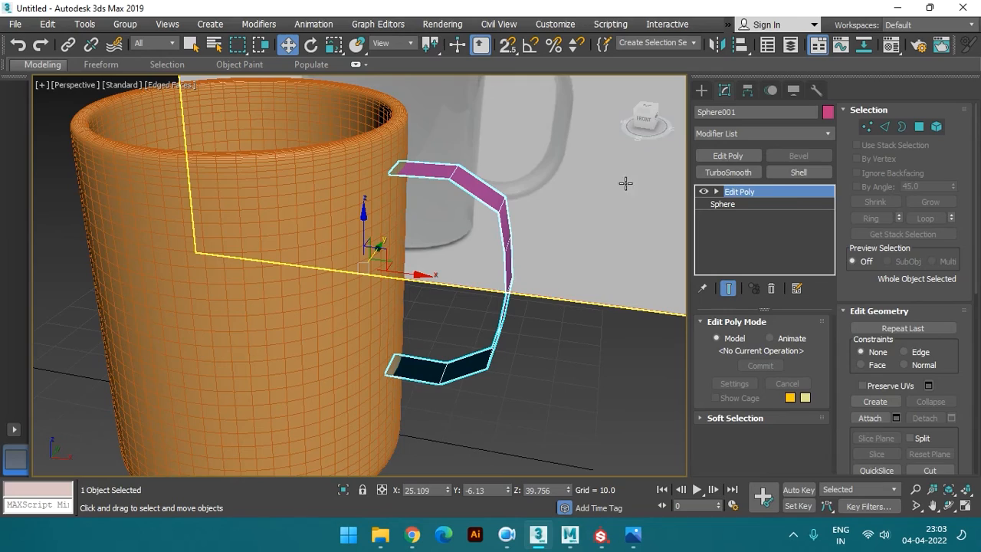
Thicken the handle strip with a Shell modifier and smooth it with a TurboSmooth modifier on top
left_click(799, 172)
scroll(462, 252, "down", 3)
middle_click_drag(462, 252, 469, 273, "alt")
scroll(469, 273, "up", 3)
scroll(460, 276, "up", 5)
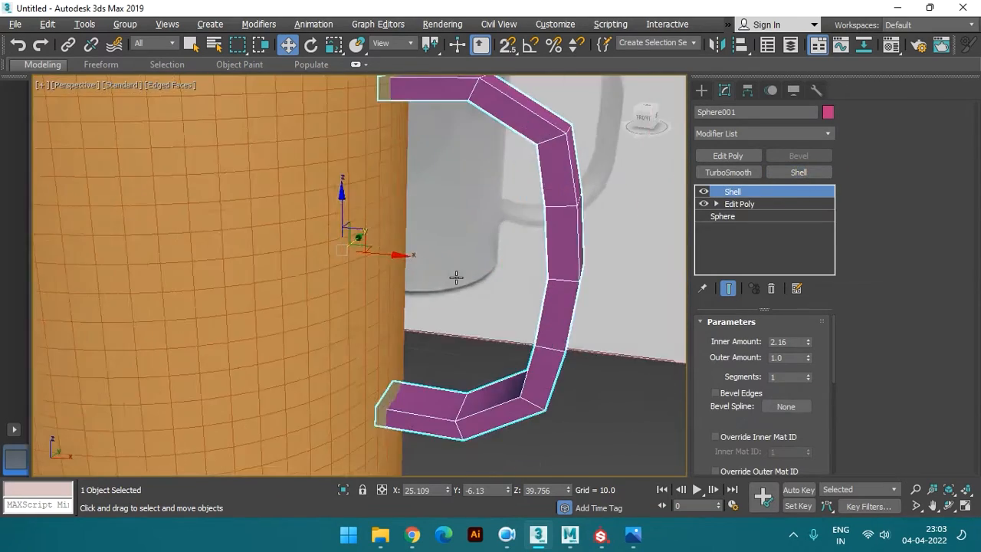
middle_click_drag(456, 277, 447, 274, "alt")
left_click(728, 172)
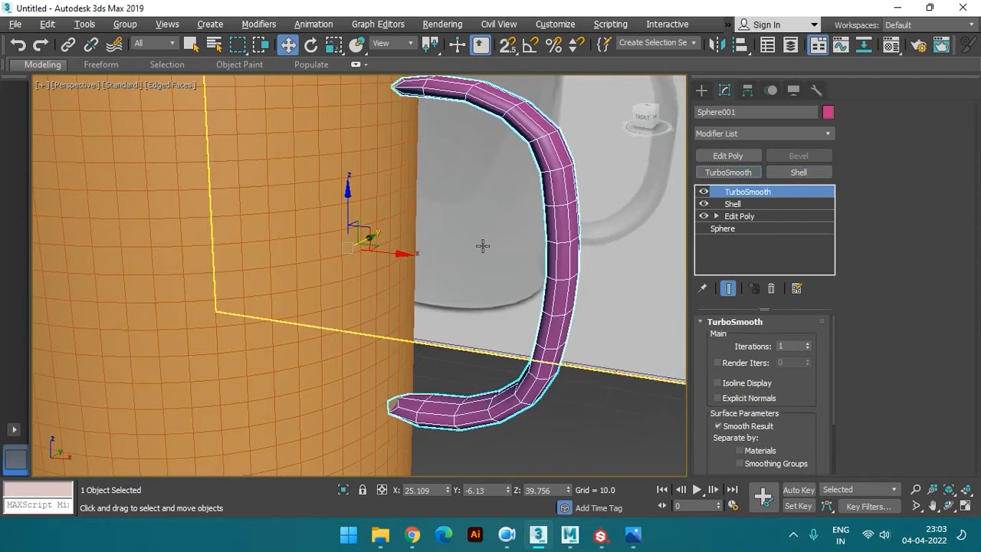
Move the handle along X to about 23.85 so its ends sink into the mug wall
scroll(482, 245, "down", 4)
middle_click_drag(482, 245, 481, 239, "alt")
scroll(481, 240, "up", 4)
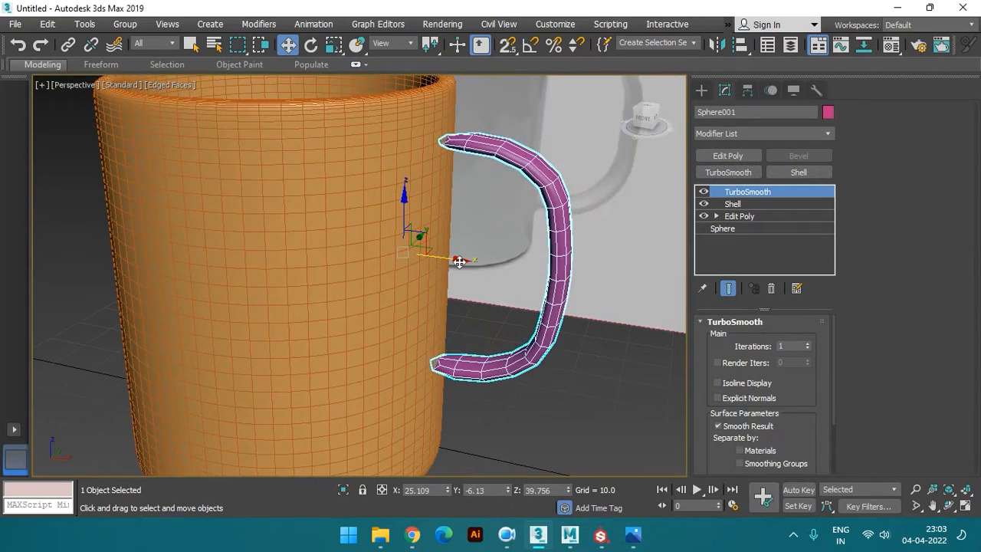
left_click_drag(458, 262, 450, 260)
left_click(478, 287)
left_click(549, 261)
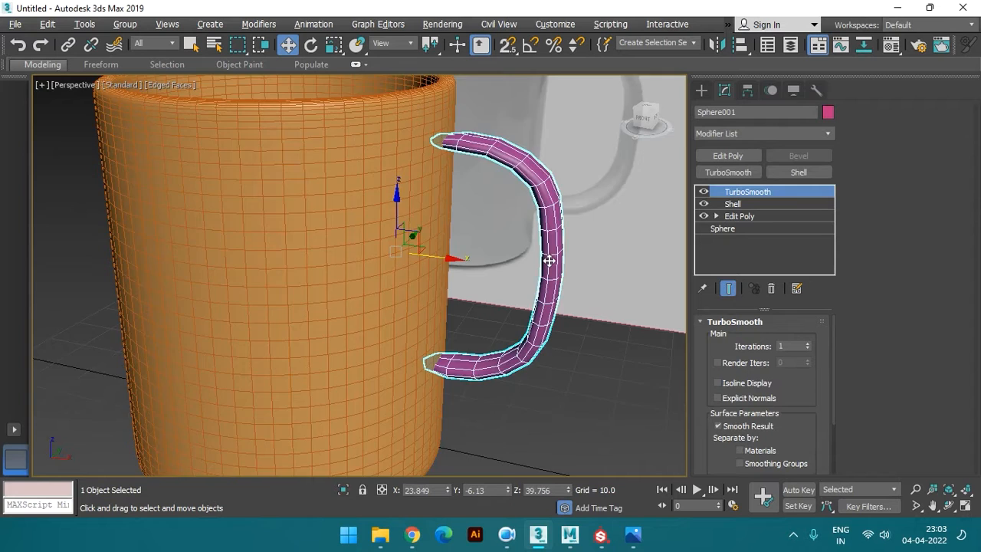
Set the inner amount of the handle's Shell modifier to 3.82
scroll(549, 260, "down", 2)
scroll(549, 260, "up", 5)
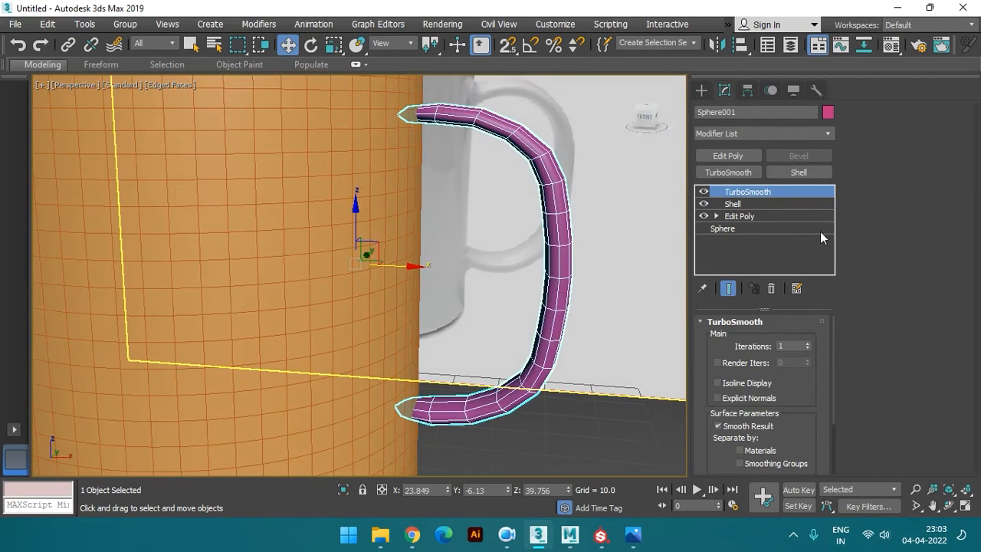
left_click(604, 273)
left_click(560, 250)
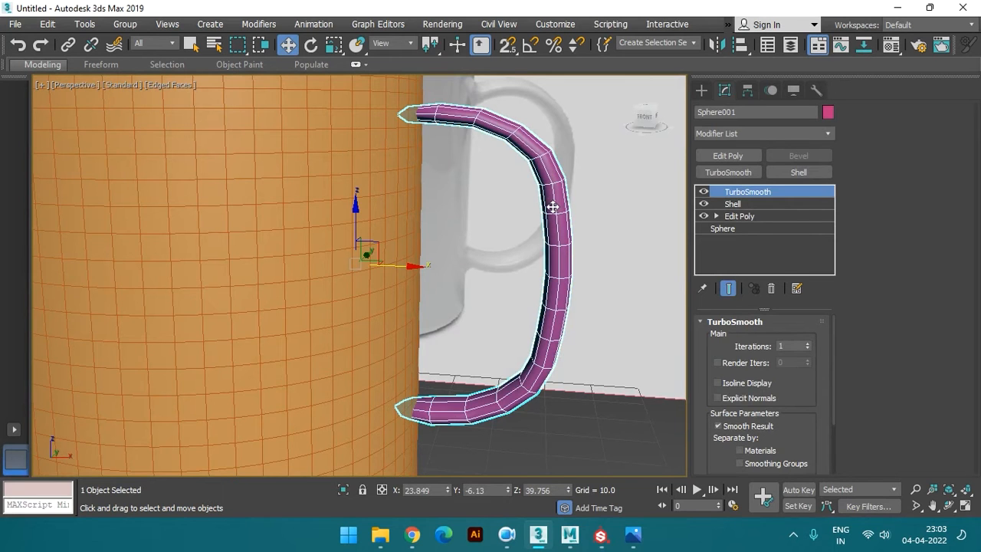
left_click(576, 324)
left_click(567, 322)
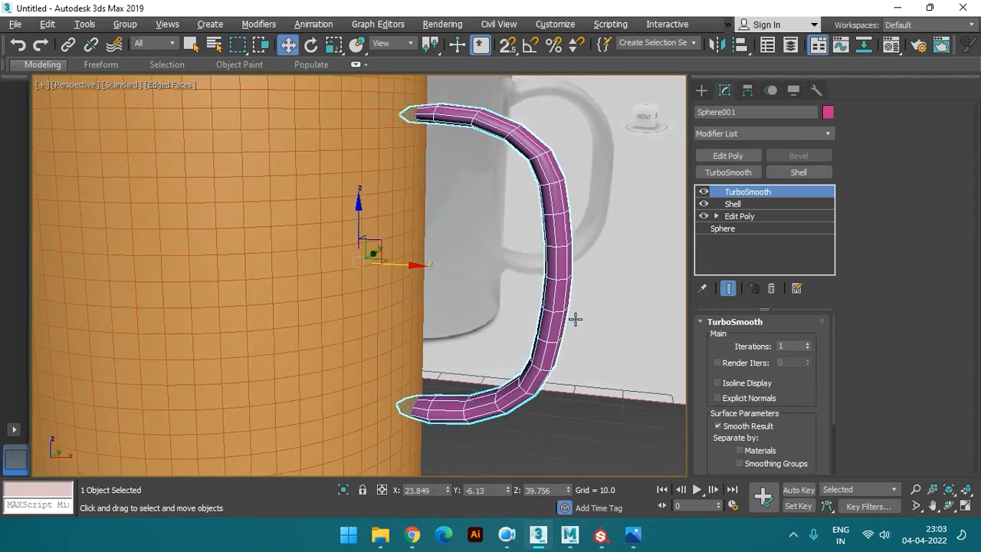
left_click(742, 204)
scroll(551, 285, "down", 5)
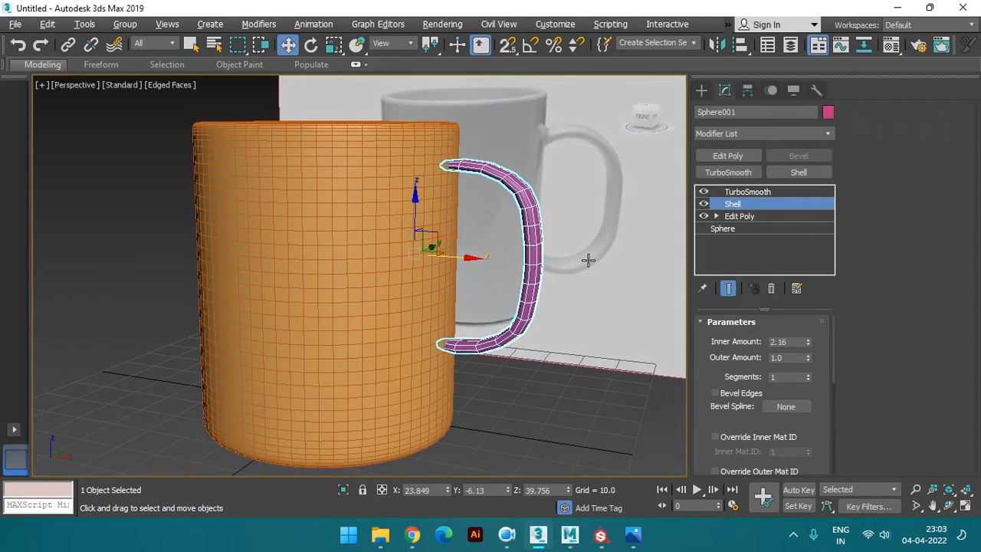
scroll(518, 281, "up", 5)
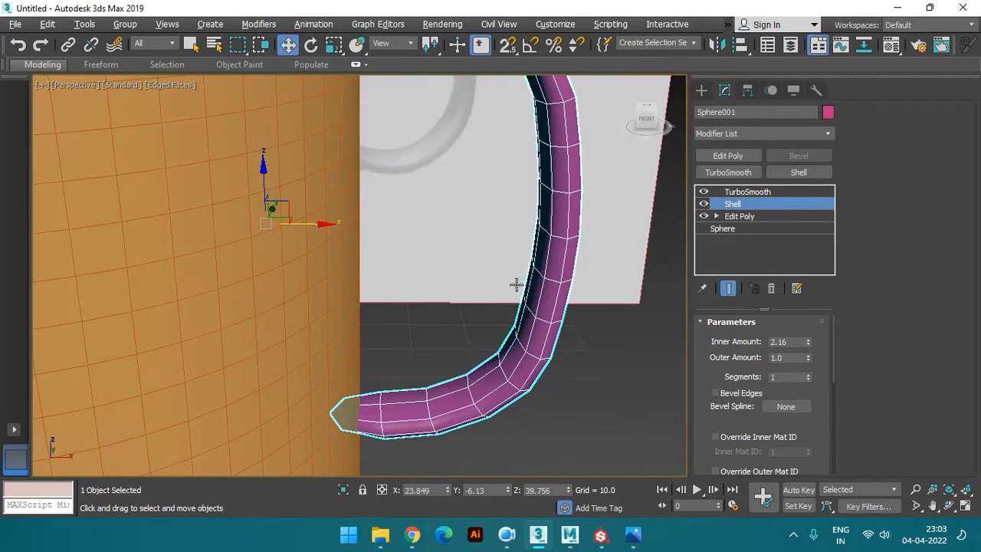
left_click_drag(808, 340, 800, 249)
Examine the handle's thickness and its junction with the mug against the reference image, keeping the handle selected
scroll(452, 245, "down", 5)
middle_click_drag(452, 246, 438, 273, "alt")
scroll(443, 190, "up", 5)
scroll(449, 253, "down", 3)
scroll(435, 289, "up", 2)
scroll(435, 289, "down", 3)
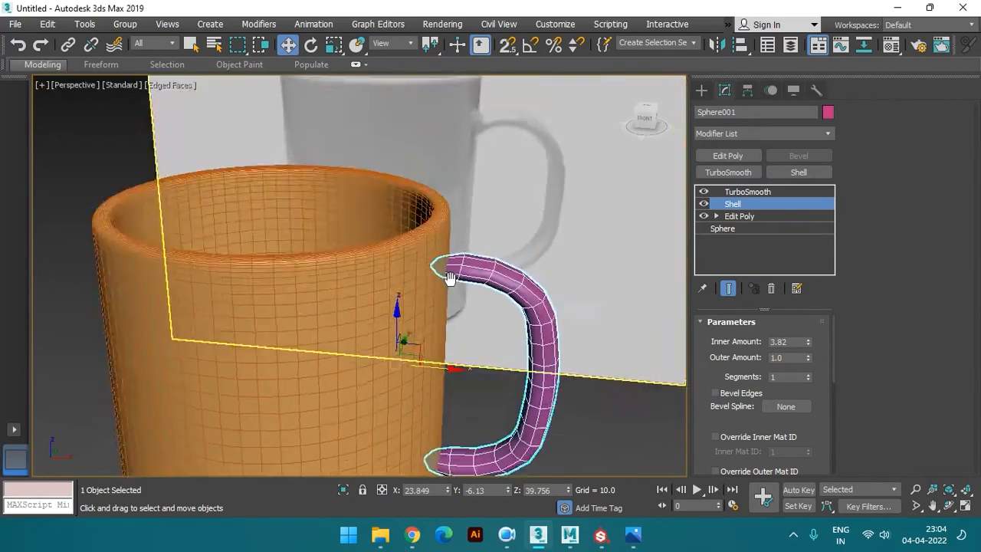
scroll(436, 255, "up", 1)
scroll(468, 298, "up", 2)
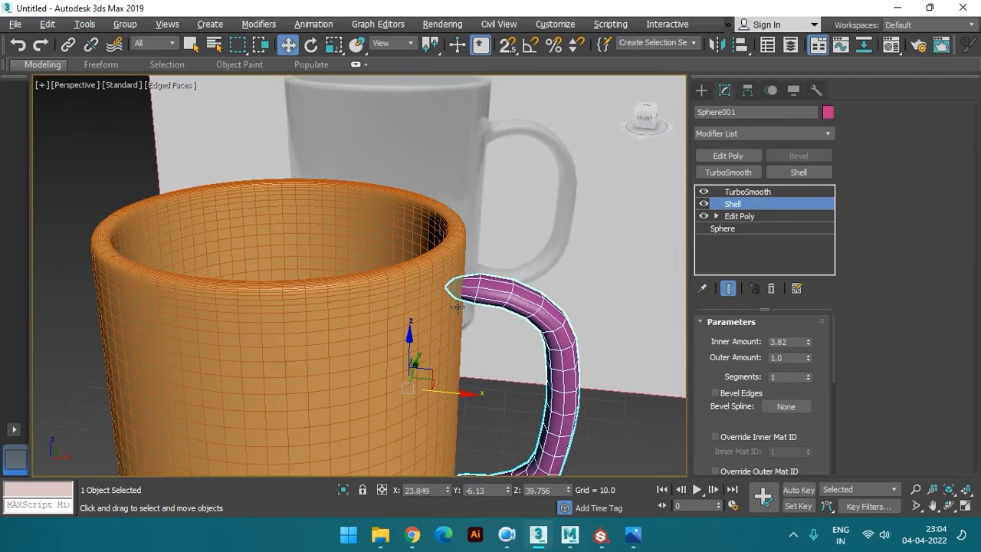
middle_click_drag(460, 301, 444, 303, "alt")
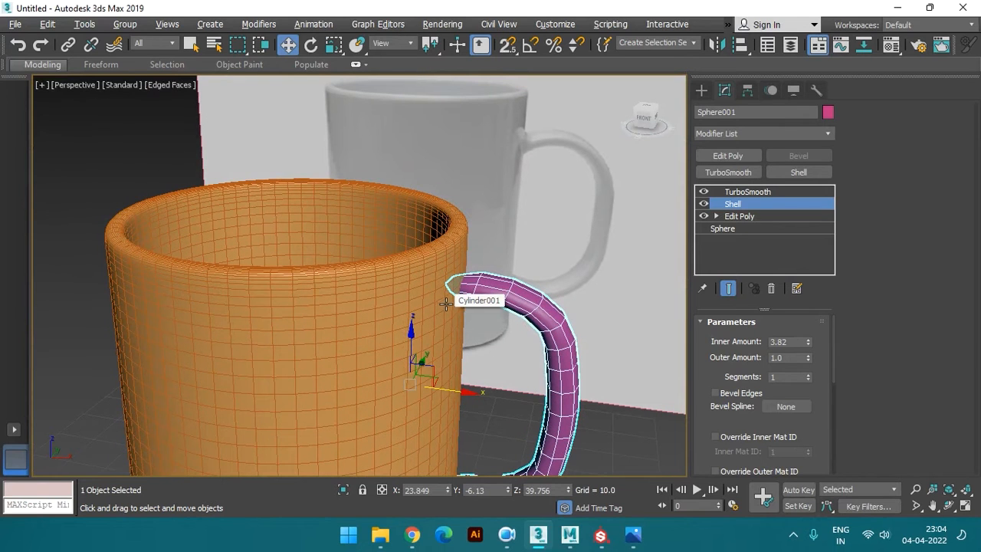
left_click(559, 322)
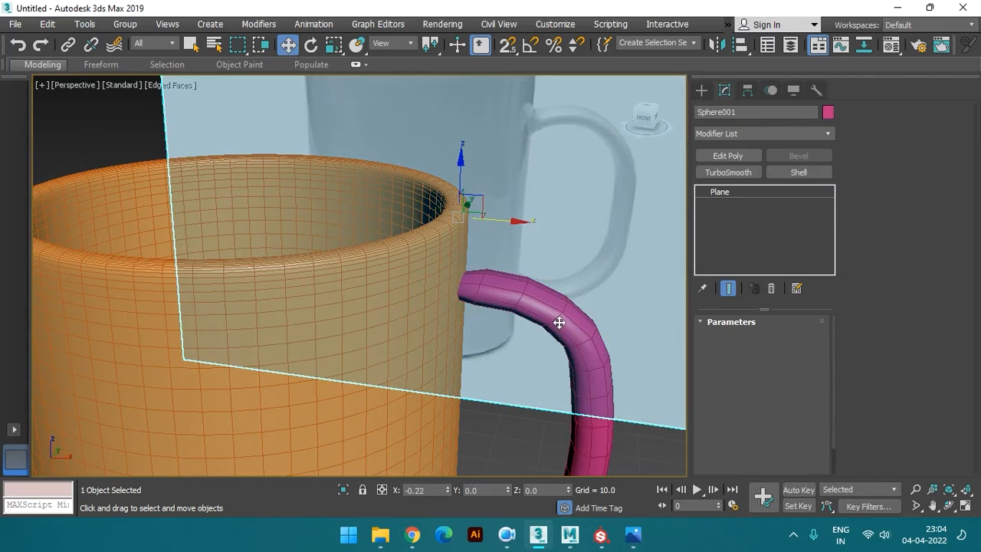
left_click(559, 323)
left_click(738, 217)
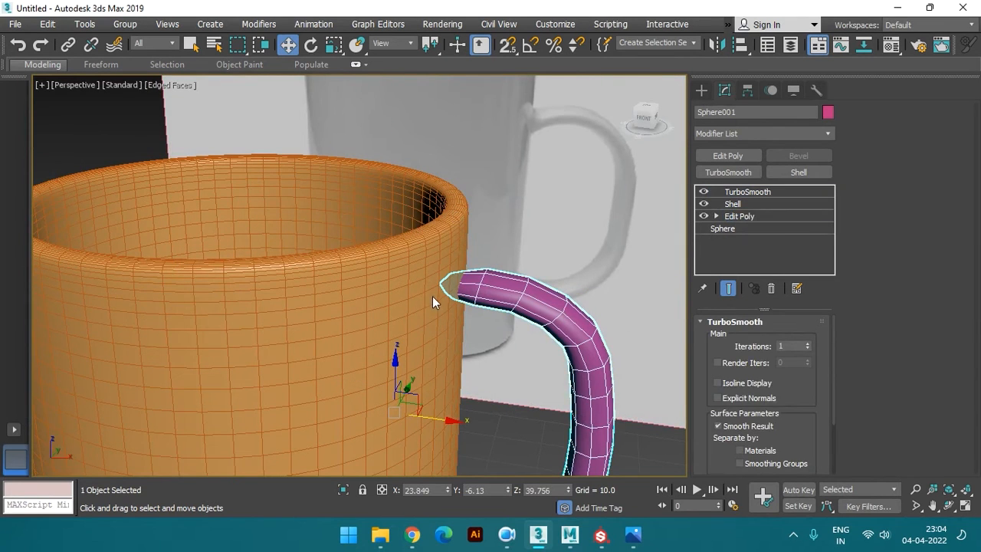
scroll(432, 296, "up", 1)
key("q")
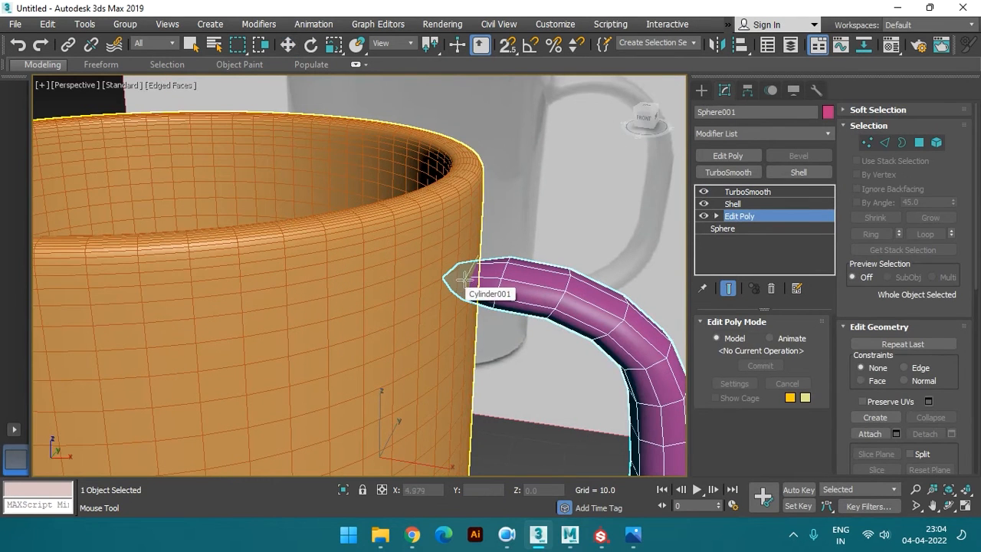
key("2")
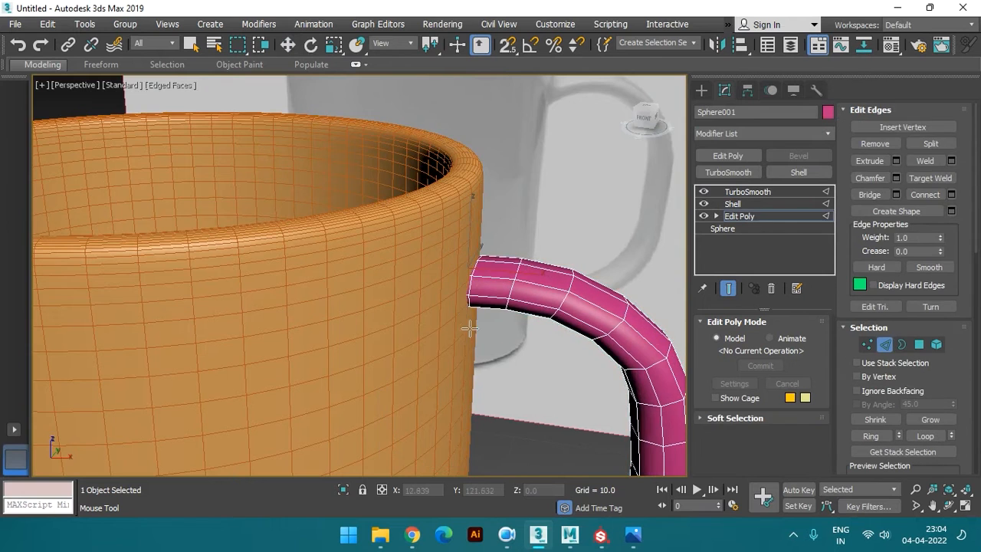
scroll(478, 344, "down", 5)
scroll(475, 307, "up", 6)
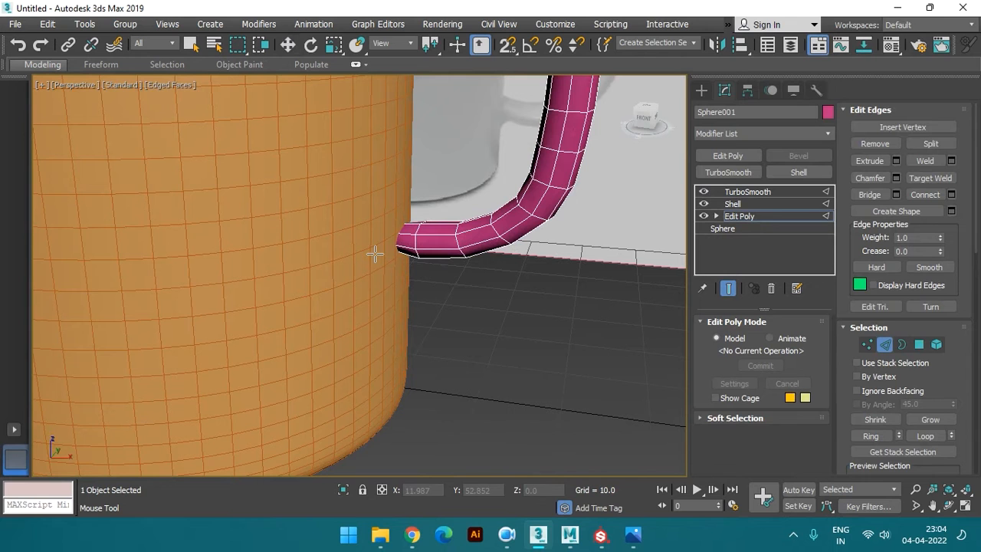
key("w")
scroll(400, 234, "down", 6)
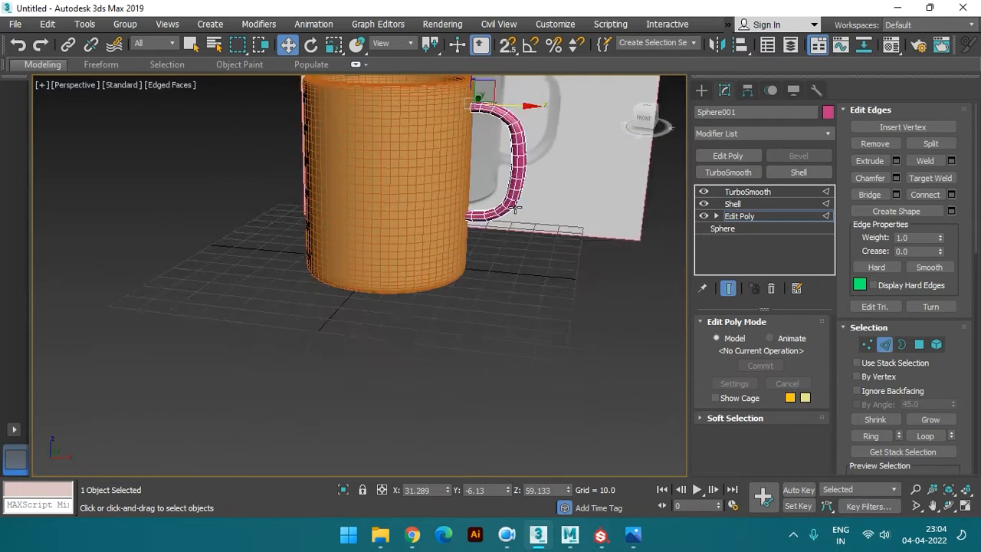
left_click(743, 216)
Isolate the handle so that only it is displayed for editing
middle_click_drag(452, 313, 455, 288, "alt")
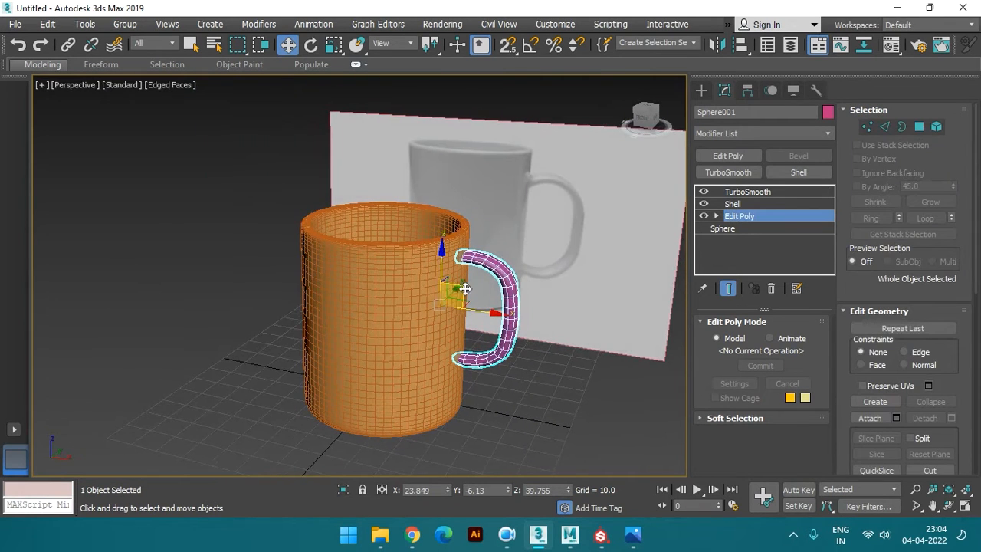
scroll(453, 313, "up", 2)
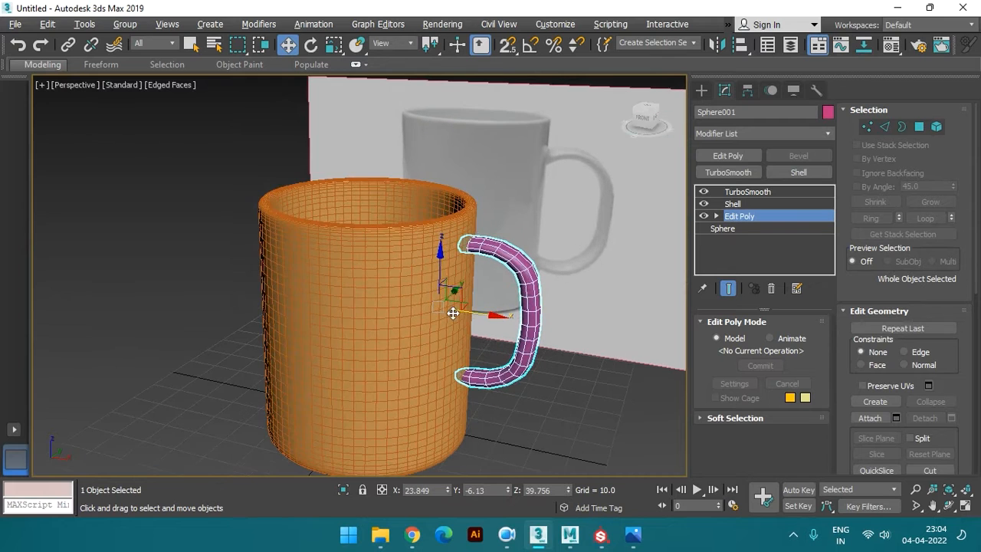
left_click(344, 490)
middle_click_drag(444, 321, 524, 272, "alt")
left_click(524, 272)
left_click(422, 201)
middle_click_drag(422, 200, 411, 299, "alt")
scroll(411, 298, "up", 2)
Turn off the TurboSmooth result on the handle while keeping its Shell thickness displayed
left_click(703, 192)
left_click(703, 204)
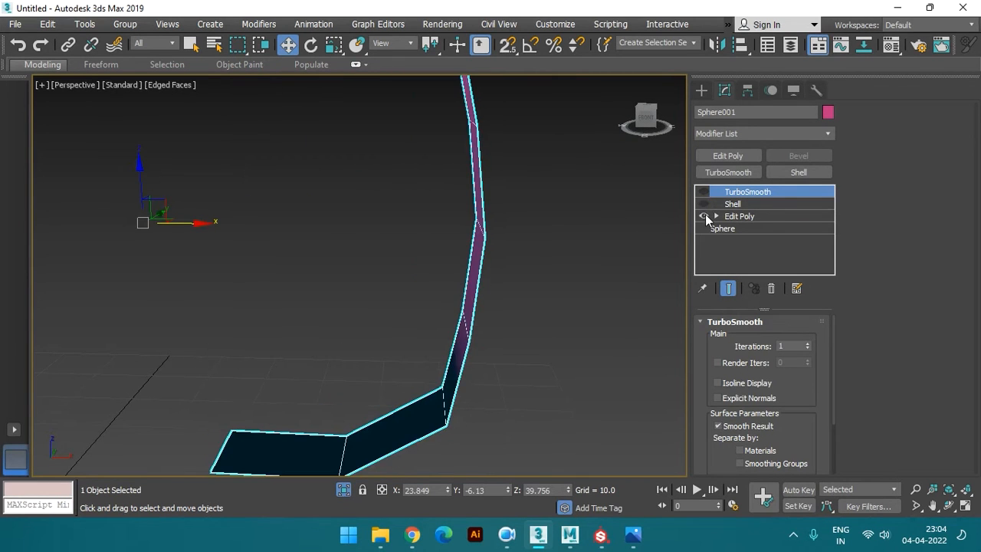
left_click(703, 204)
left_click(737, 203)
middle_click_drag(537, 253, 414, 315, "alt")
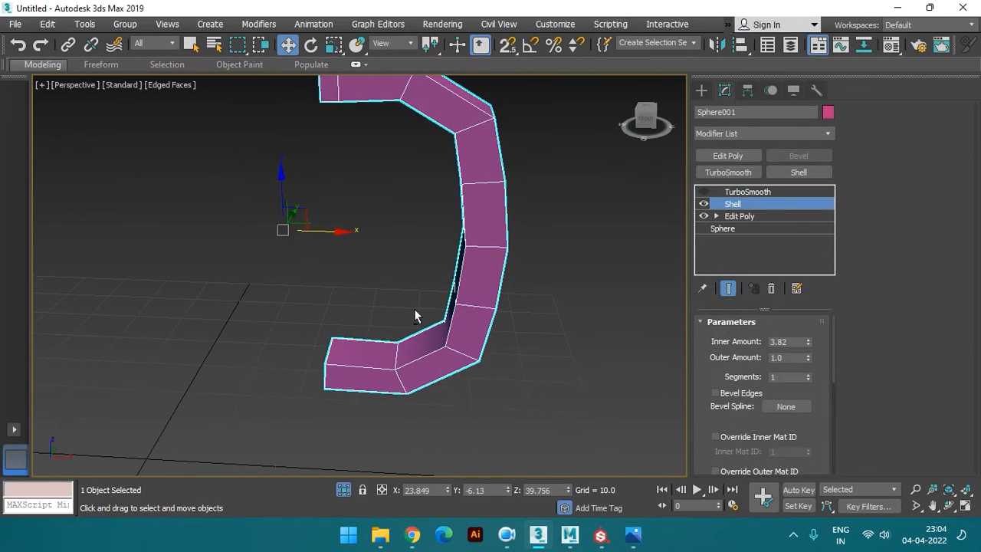
Connect the side edges of the handle's lower end segment and move the new edge about 3.9 units along X towards the open end
left_click(739, 216)
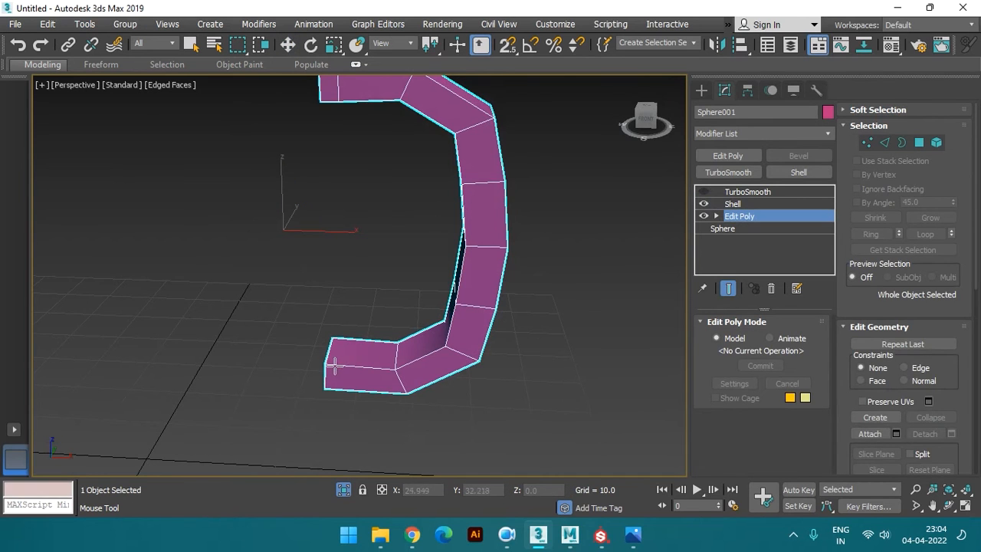
middle_click_drag(370, 335, 366, 144, "alt")
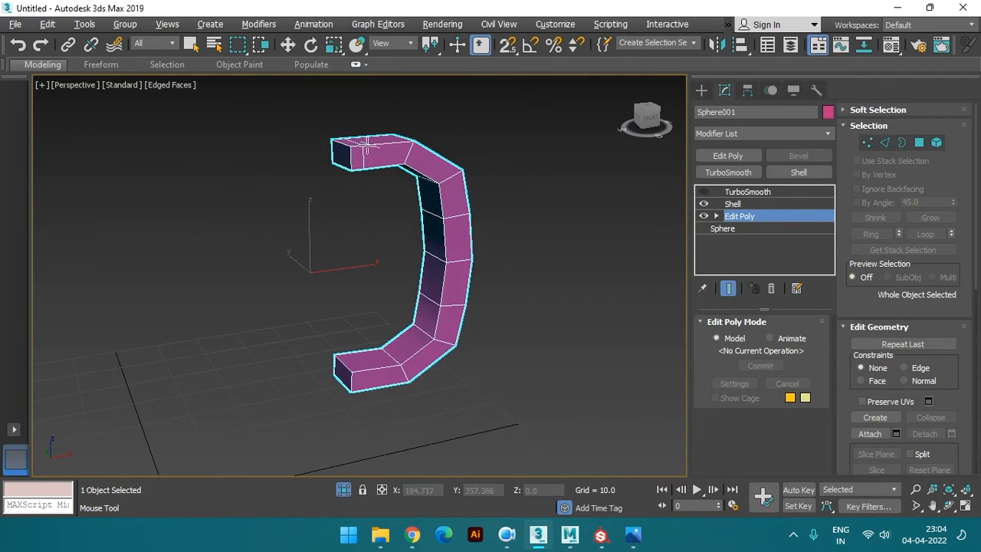
key("w")
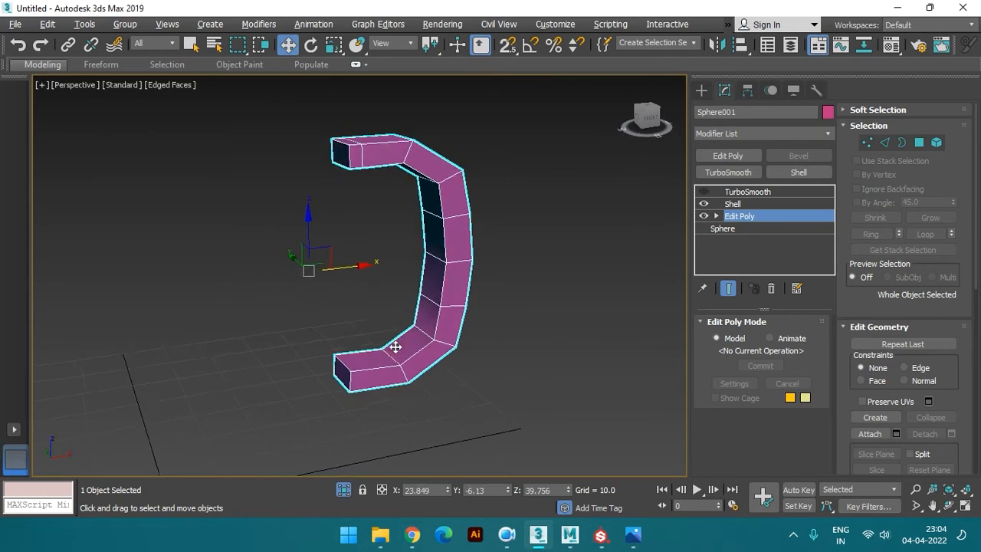
scroll(379, 348, "up", 2)
left_click(717, 216)
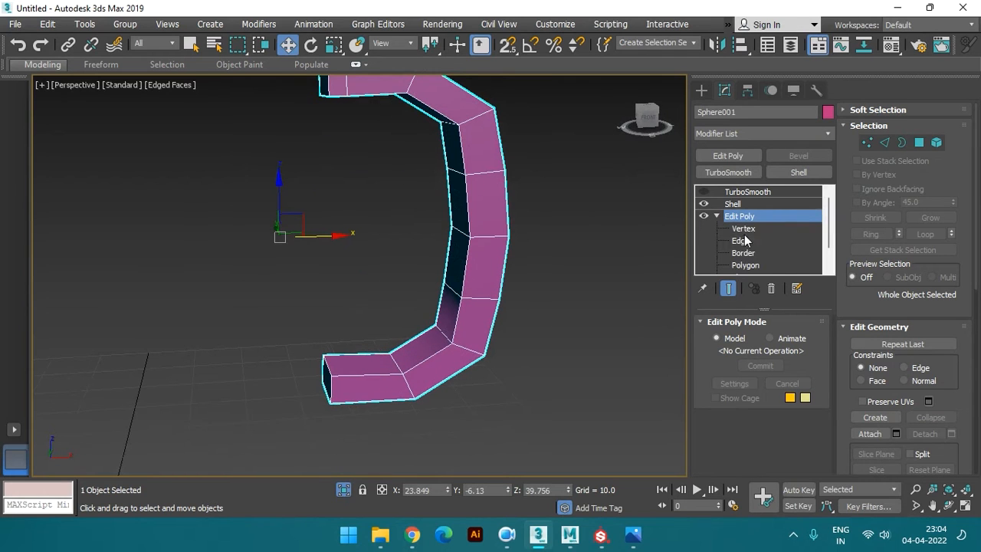
left_click(740, 240)
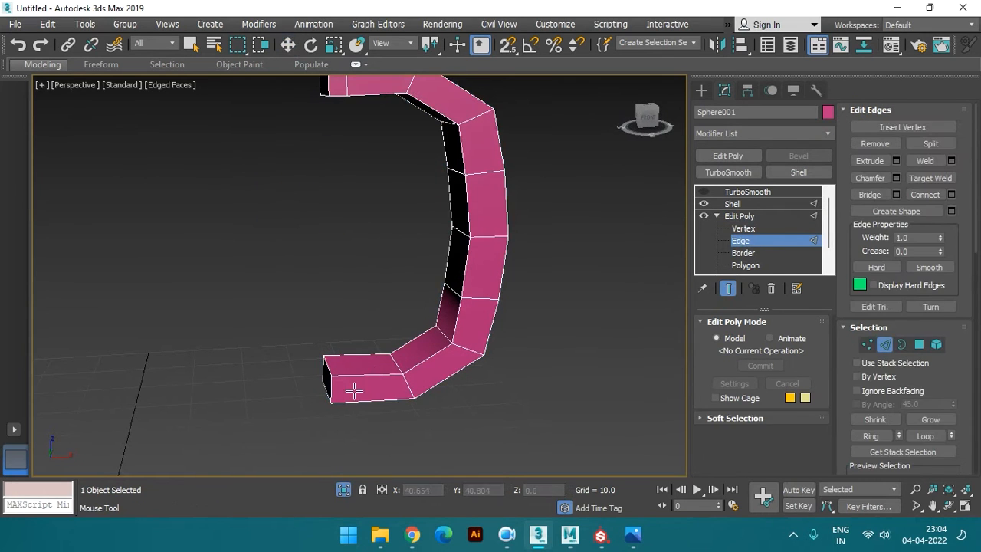
middle_click_drag(364, 360, 375, 319, "alt")
key("2")
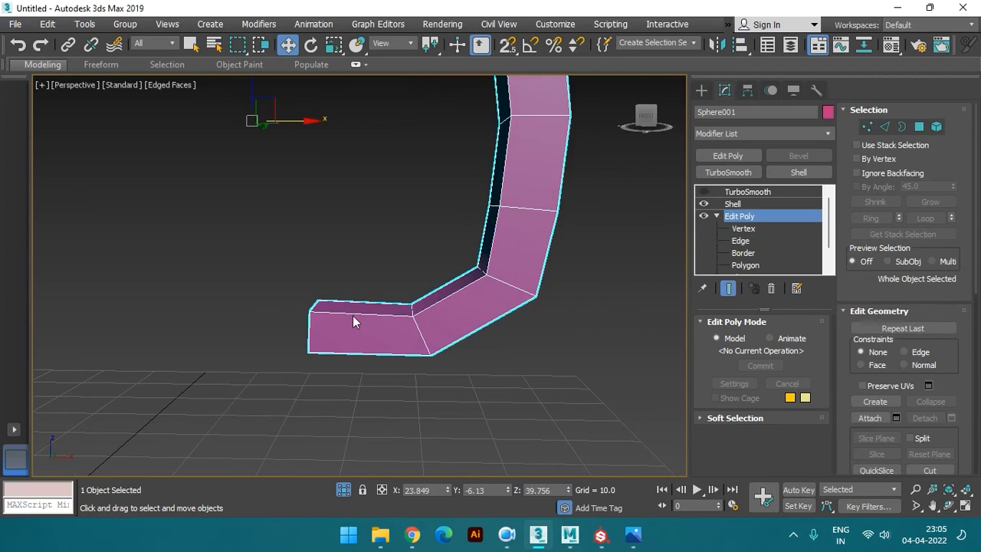
key("2")
left_click(360, 315)
right_click(373, 283)
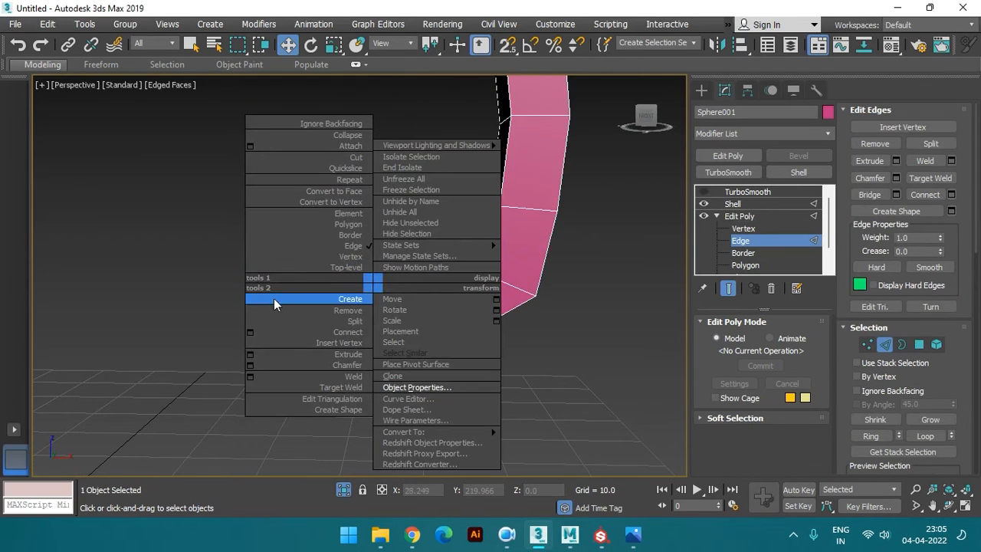
left_click(326, 334)
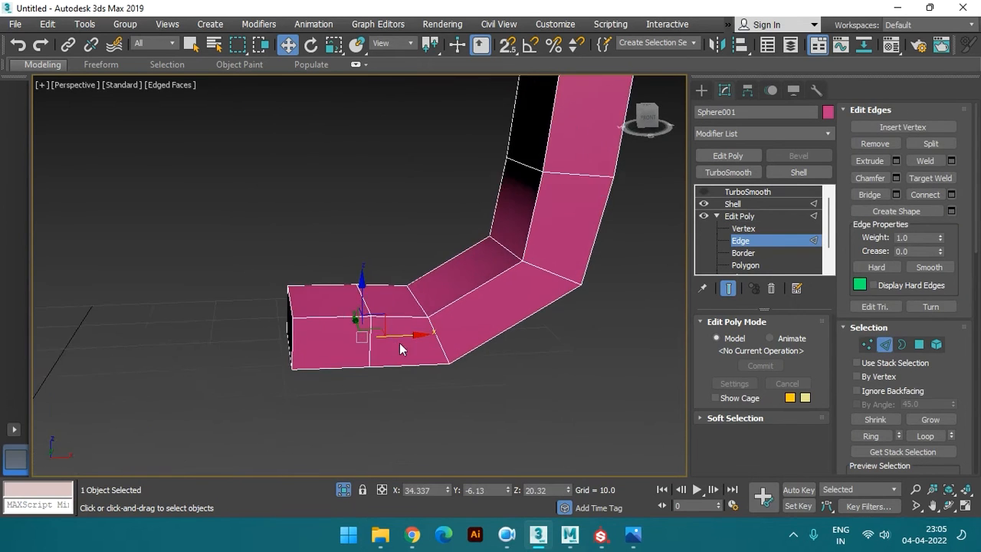
left_click_drag(401, 335, 358, 337)
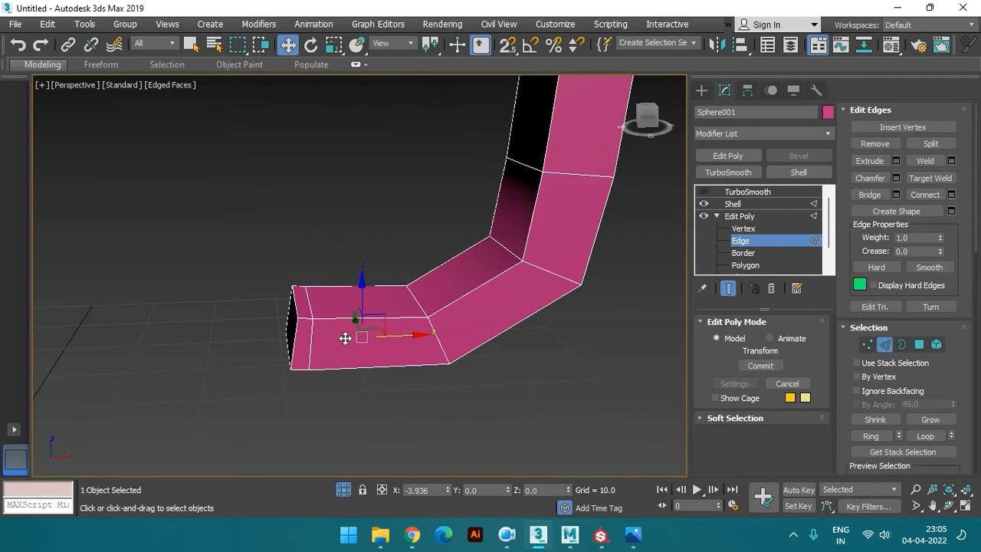
Turn the handle's TurboSmooth result back on and set its iterations to 2
middle_click_drag(350, 340, 460, 281, "alt")
left_click(747, 191)
left_click(703, 191)
left_click(584, 169)
left_click(489, 256)
left_click(808, 343)
left_click(587, 262)
left_click(503, 288)
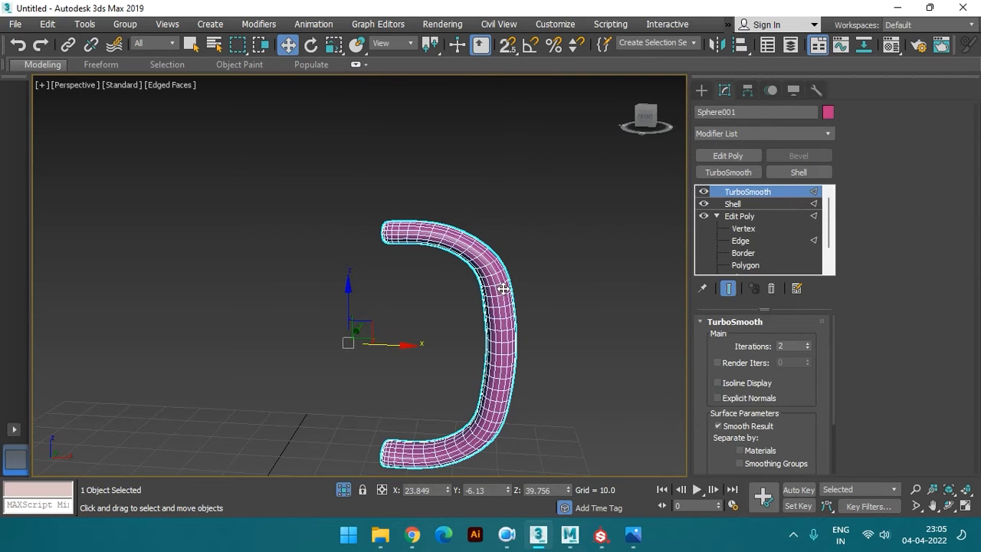
Check the smoothed handle in the four-viewport layout and frame it in the maximized perspective view
left_click(345, 492)
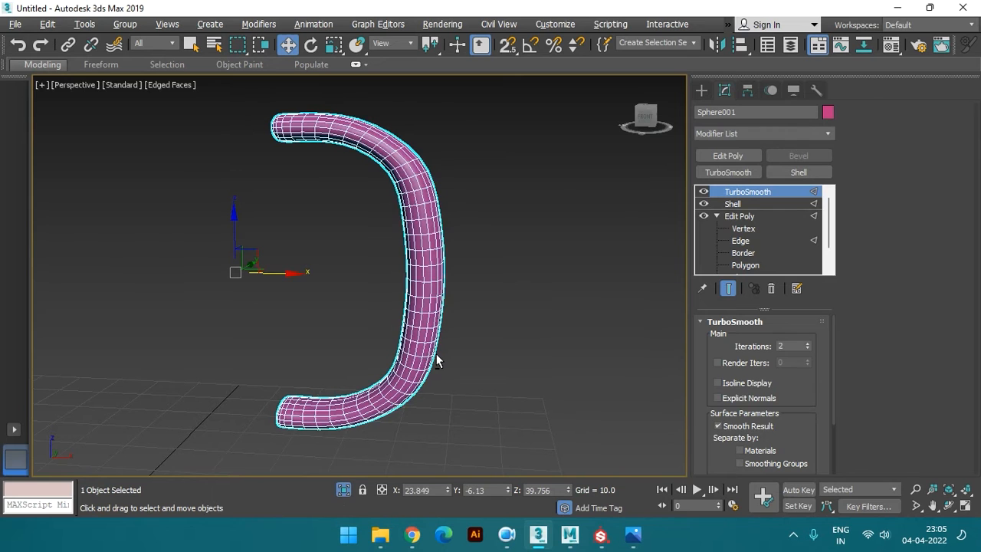
key("alt+w")
scroll(468, 348, "down", 3)
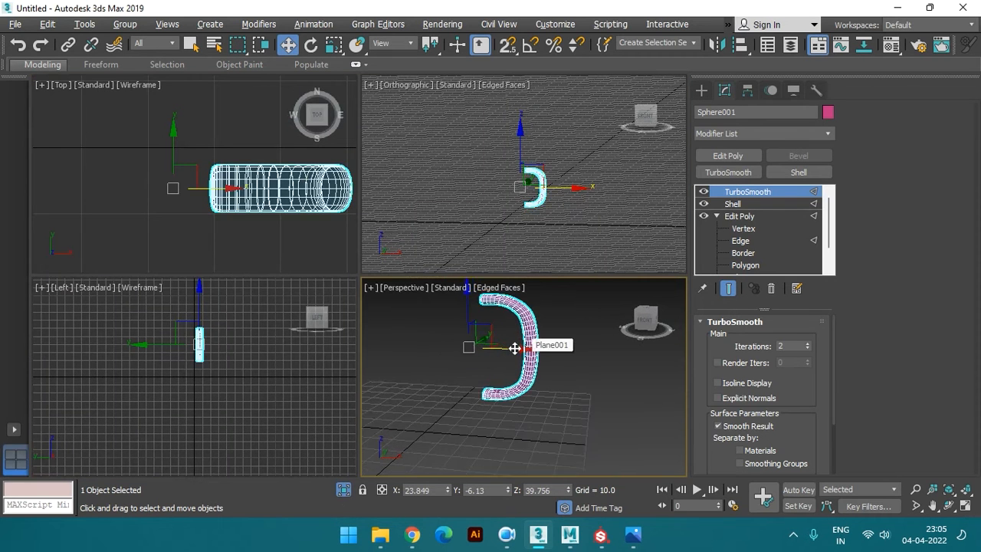
key("alt+w")
key("z")
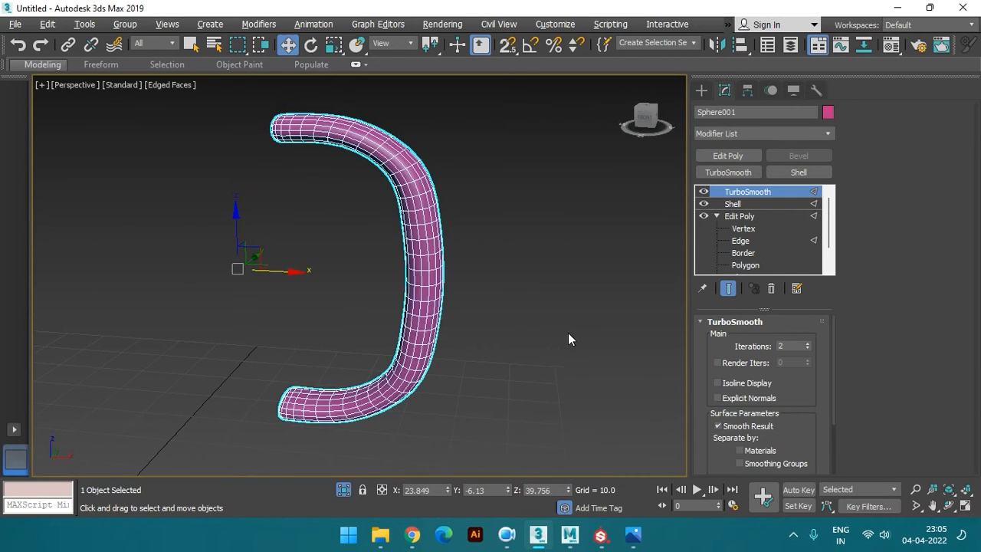
Leave isolation and inspect how the handle sits against the mug body and the reference image
left_click(346, 492)
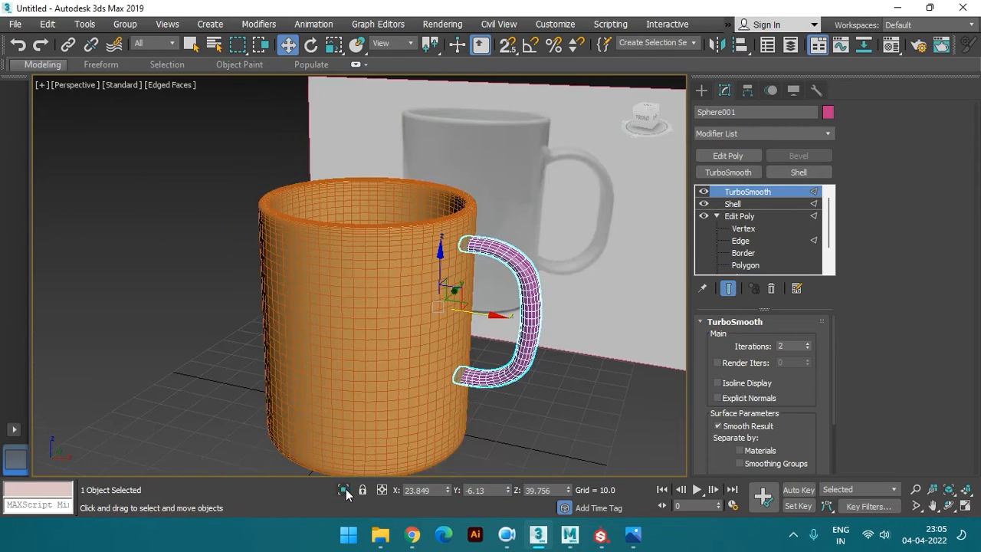
scroll(452, 341, "down", 4)
middle_click_drag(476, 345, 497, 368, "alt")
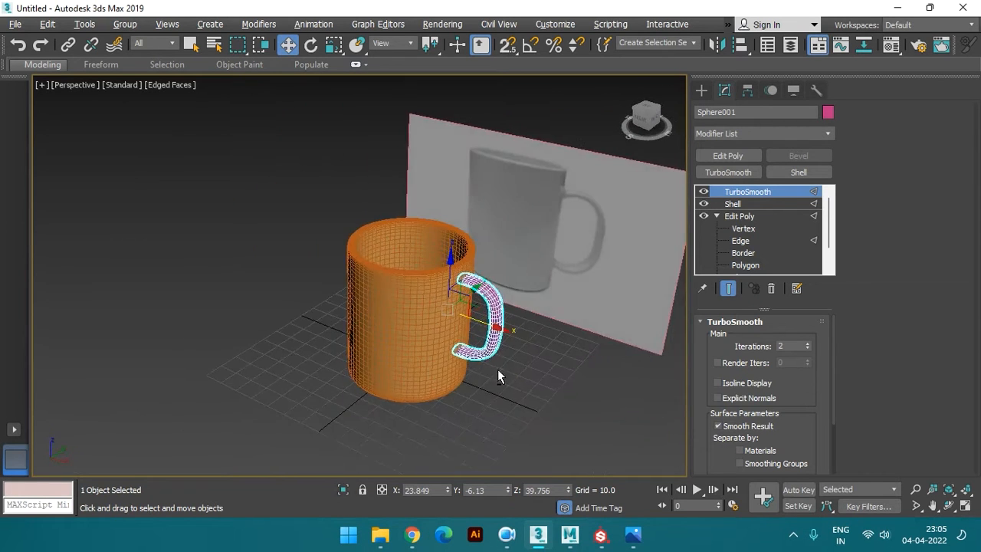
left_click(523, 394)
left_click(501, 334)
middle_click_drag(501, 334, 492, 301, "alt")
scroll(501, 313, "up", 5)
left_click(532, 411)
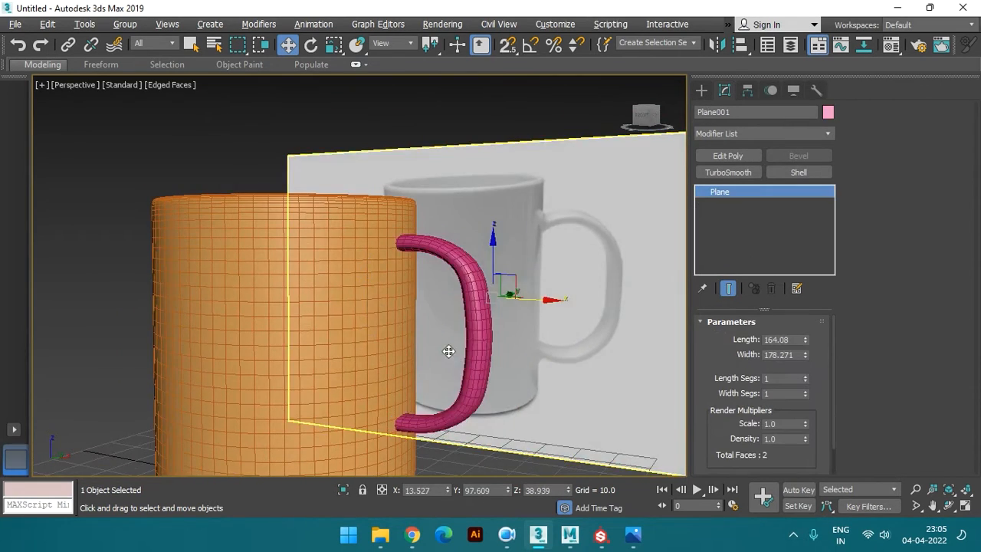
middle_click_drag(449, 350, 457, 361, "alt")
Display the model without edged faces, move the handle down along Z on the mug body, and clear the selection
key("F4")
mouse_move(453, 360)
middle_mouse_down("alt")
mouse_move(164, 285)
mouse_move(361, 350)
mouse_move(378, 279)
mouse_move(414, 303)
middle_mouse_up("alt")
left_click(164, 285)
scroll(421, 306, "up", 5)
left_click(482, 265)
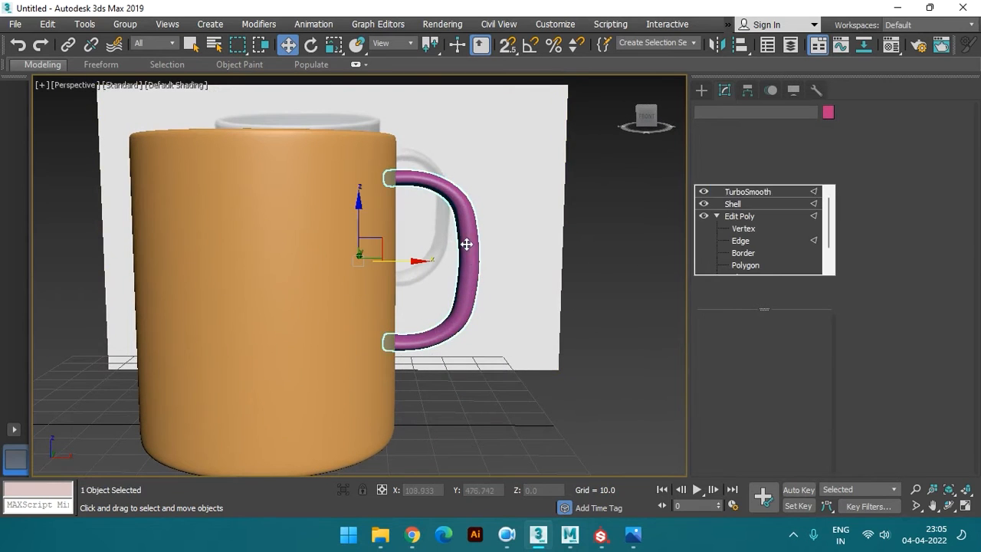
left_click_drag(361, 213, 361, 233)
key("ctrl+d")
middle_click_drag(361, 233, 440, 327, "alt")
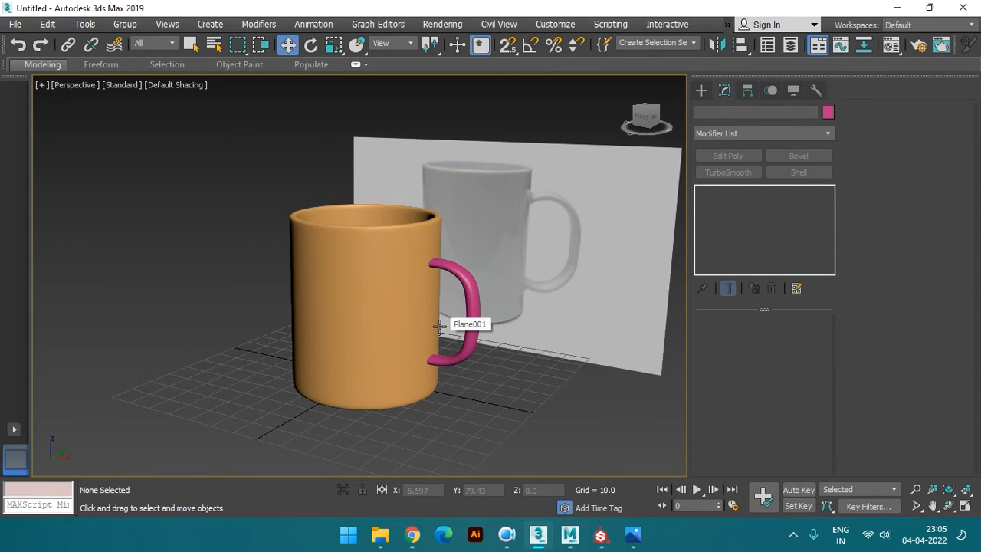
Remove the old handle and, in the front view without grid, move the mug body about 54 units along negative X off the reference
key("f")
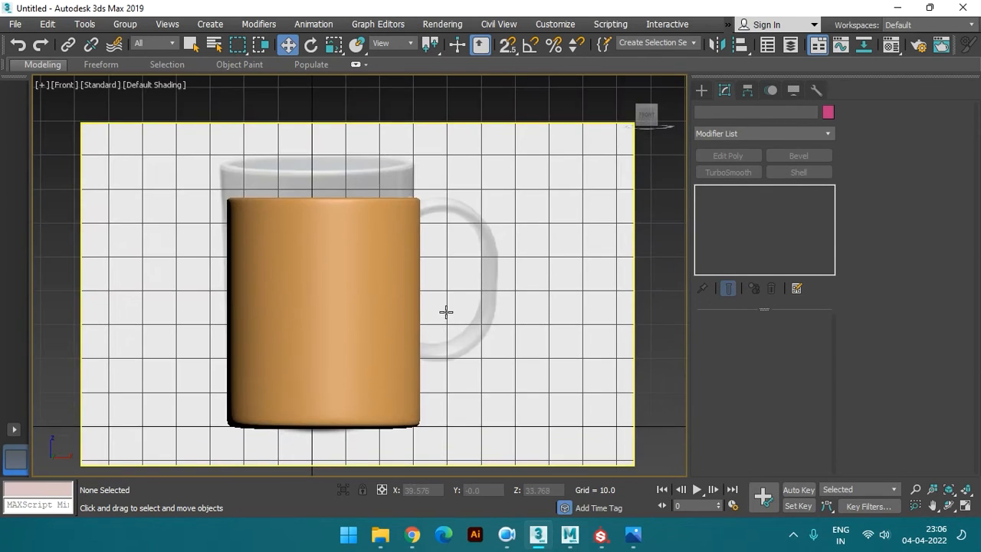
middle_click_drag(477, 365, 436, 366)
key("g")
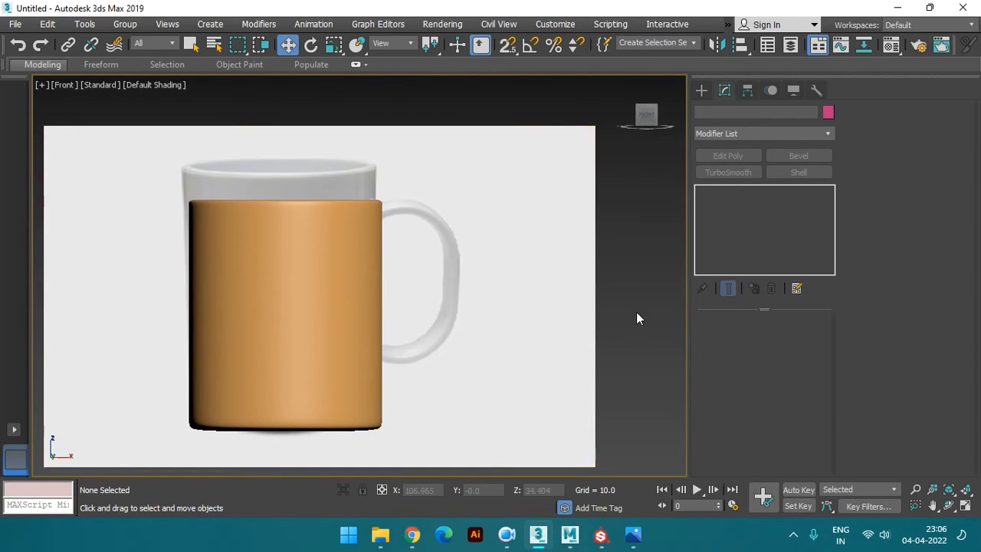
left_click(355, 315)
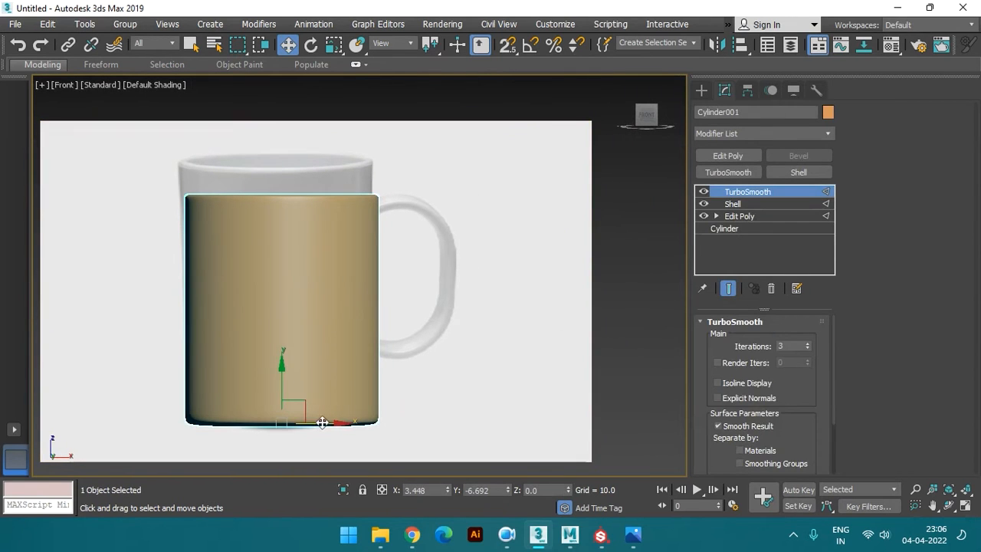
left_click_drag(311, 416, 147, 416)
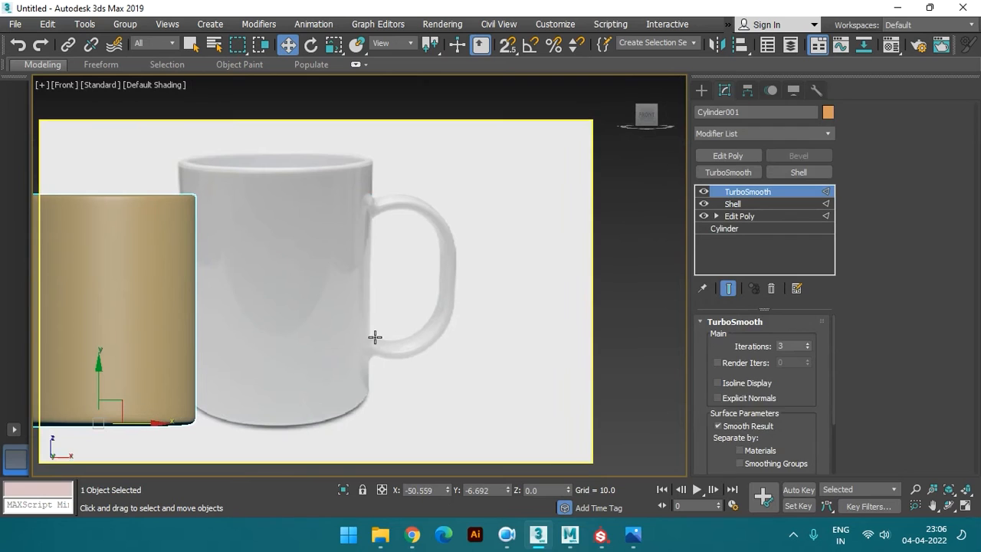
Draw an open five-vertex Line spline with curved corners along the centre of the reference mug's handle, from upper to lower junction
left_click(701, 90)
left_click(717, 111)
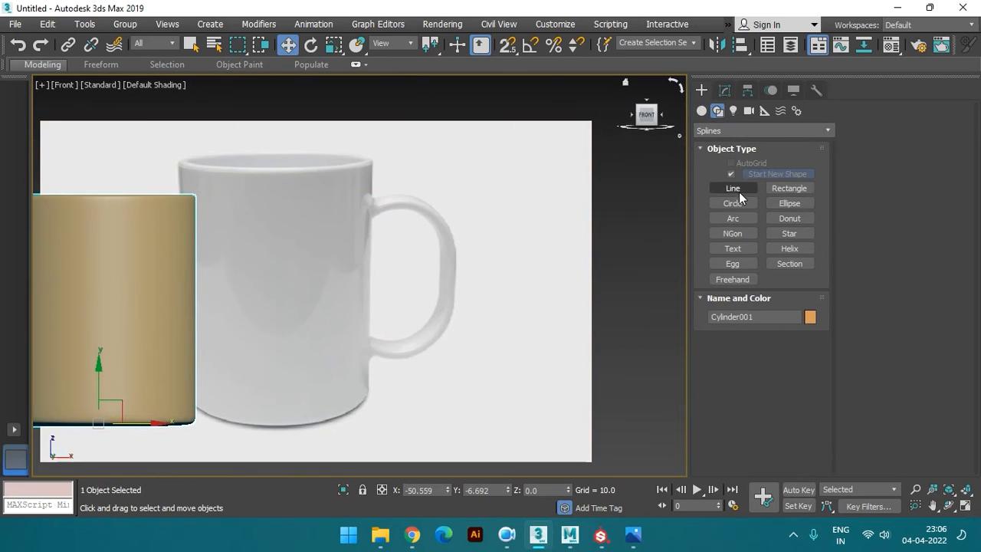
left_click(738, 187)
scroll(388, 232, "up", 4)
left_click(346, 184)
left_click_drag(428, 174, 442, 184)
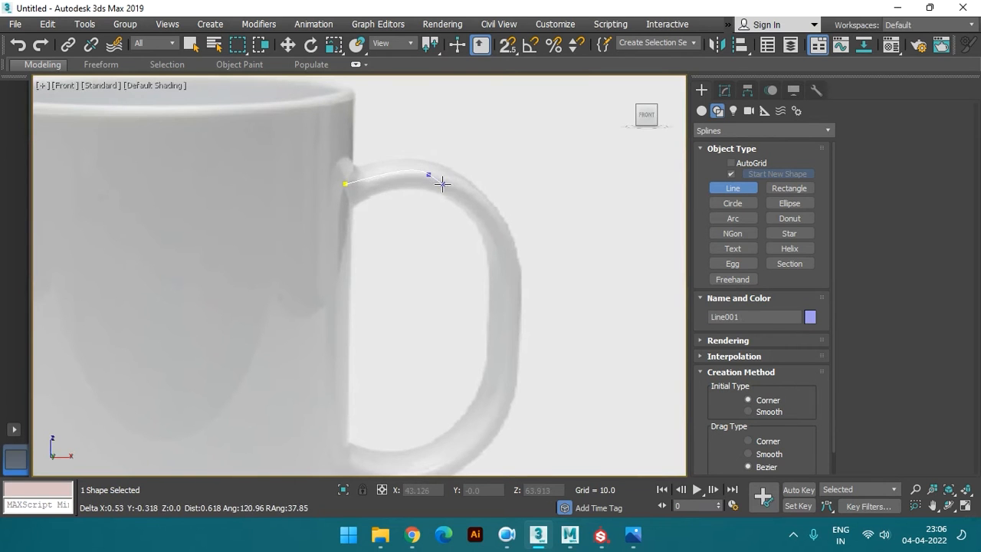
left_click(508, 271)
middle_click_drag(516, 325, 526, 189)
left_click(484, 303)
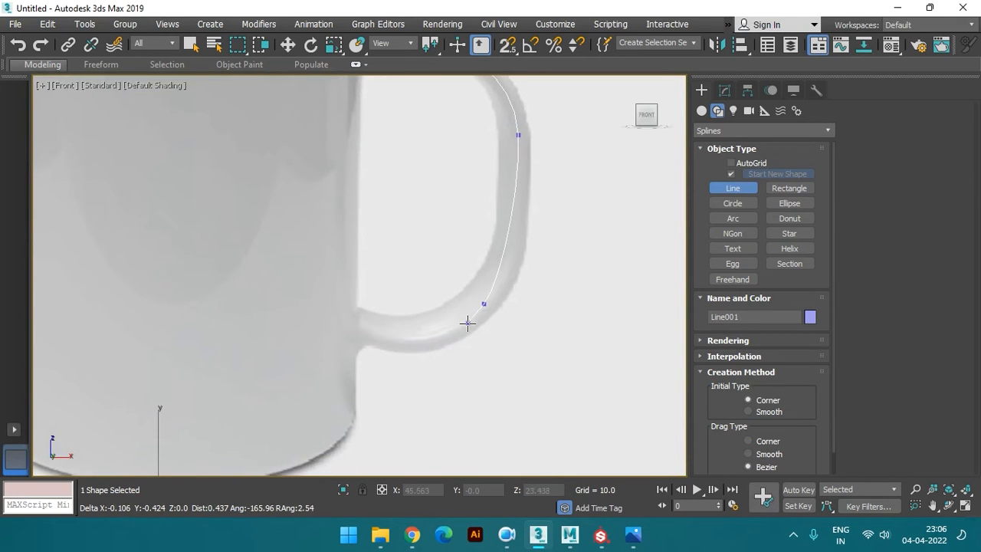
left_click(347, 324)
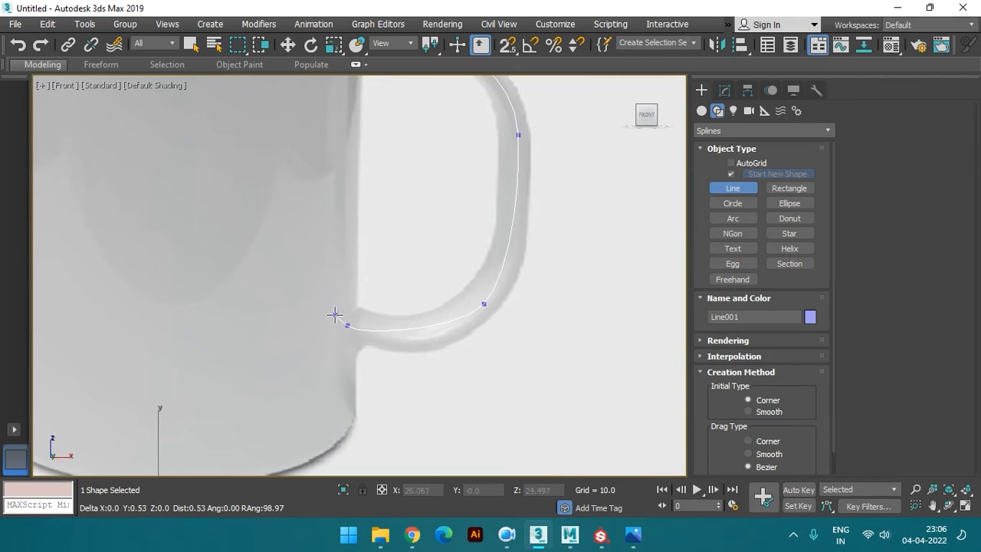
right_click(288, 302)
right_click(287, 302)
Check the traced handle spline, then move it about 21 units along negative Y in the perspective view, away from the reference plane
middle_click_drag(394, 238, 396, 296)
scroll(442, 249, "down", 2)
middle_click_drag(419, 262, 409, 279)
scroll(409, 279, "up", 2)
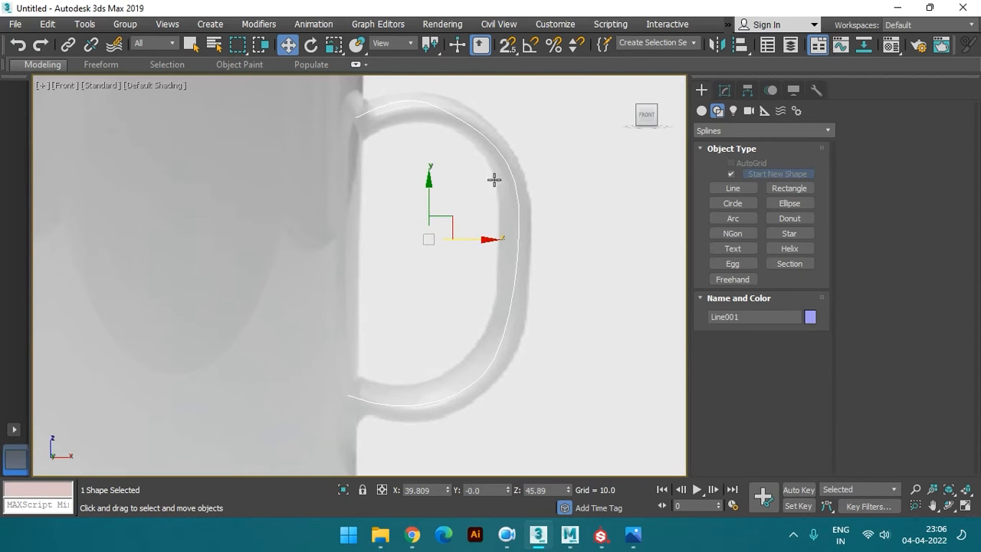
key("p")
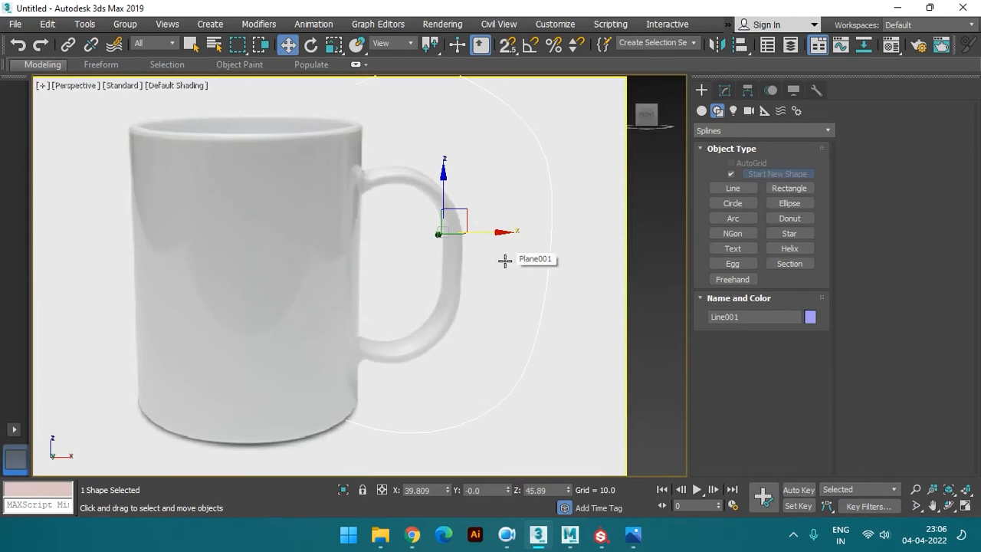
middle_click_drag(451, 289, 449, 267, "alt")
left_click_drag(449, 257, 419, 284)
scroll(418, 284, "up", 2)
middle_click_drag(418, 285, 462, 280, "alt")
scroll(439, 307, "up", 3)
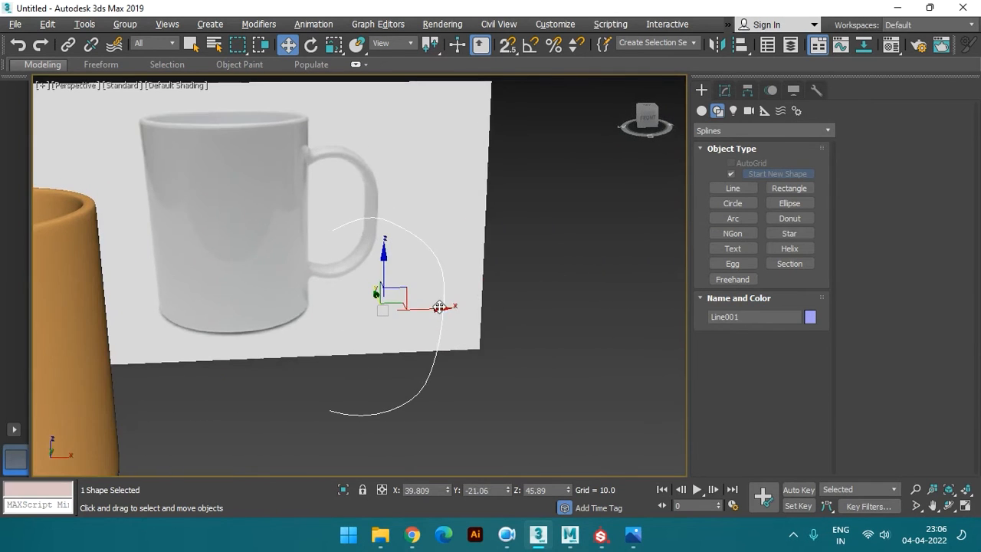
Enable viewport rendering for the handle spline so it shows as a radial tube
left_click(724, 90)
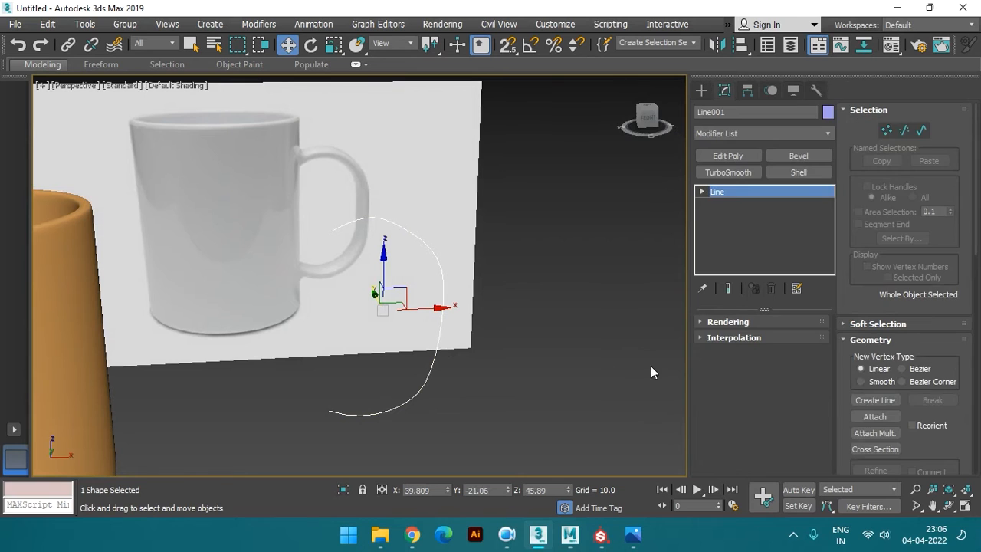
left_click(698, 321)
scroll(728, 356, "up", 2)
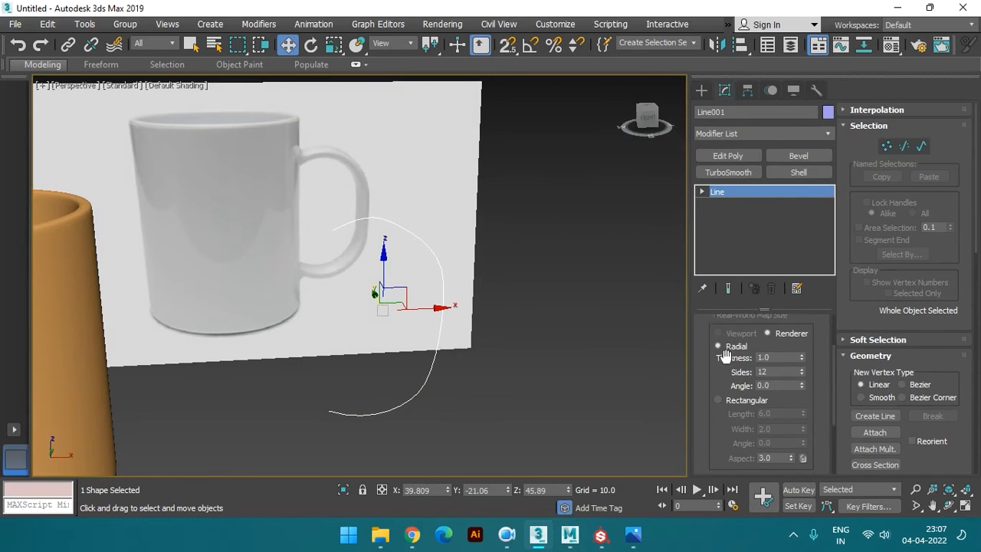
scroll(727, 360, "up", 2)
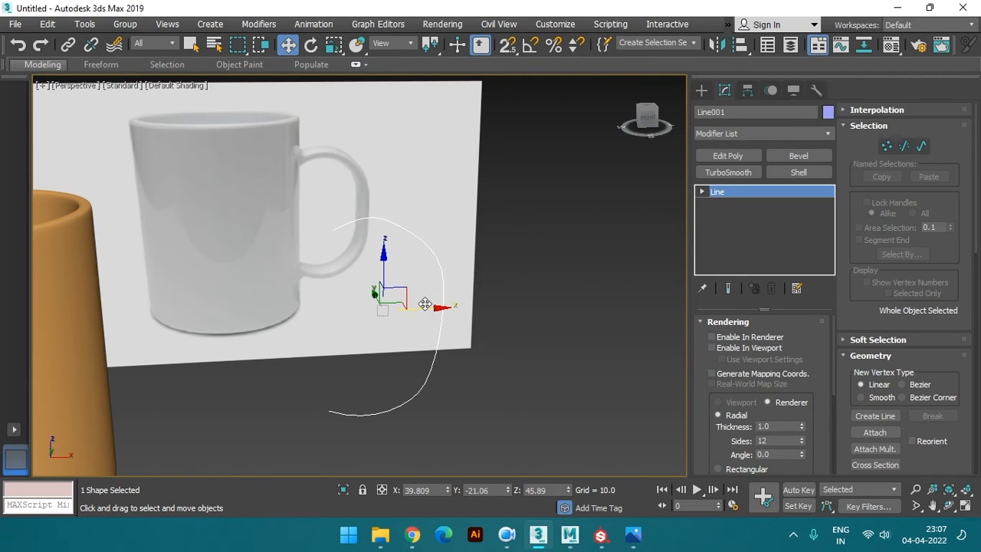
scroll(834, 360, "down", 2)
scroll(740, 367, "up", 1)
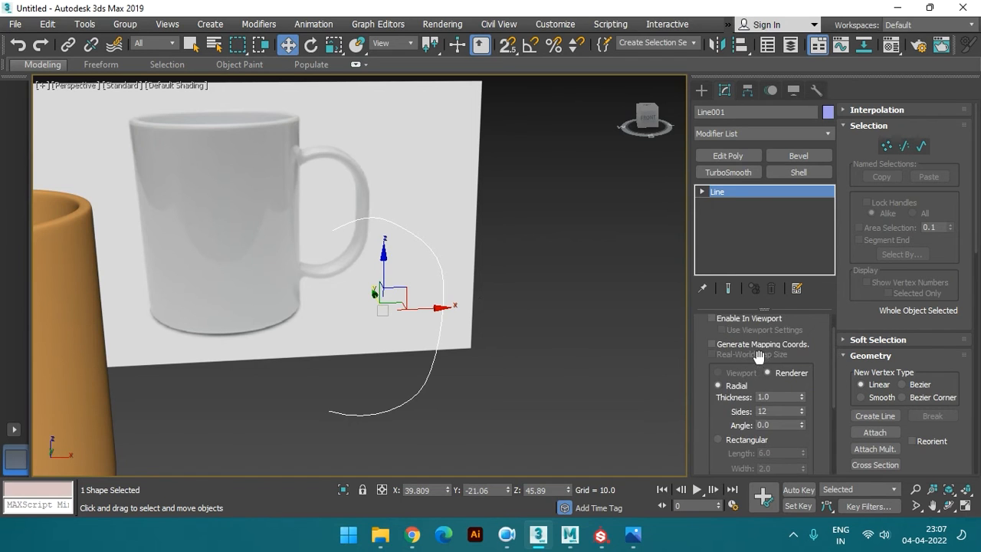
scroll(755, 354, "up", 1)
left_click(751, 338)
Set the handle tube's radial thickness to 5.04 and compare it with the reference handle
middle_click_drag(595, 340, 483, 330, "alt")
left_click_drag(802, 418, 694, 142)
scroll(517, 346, "down", 3)
middle_click_drag(516, 345, 502, 396, "alt")
scroll(565, 347, "down", 3)
scroll(503, 396, "up", 5)
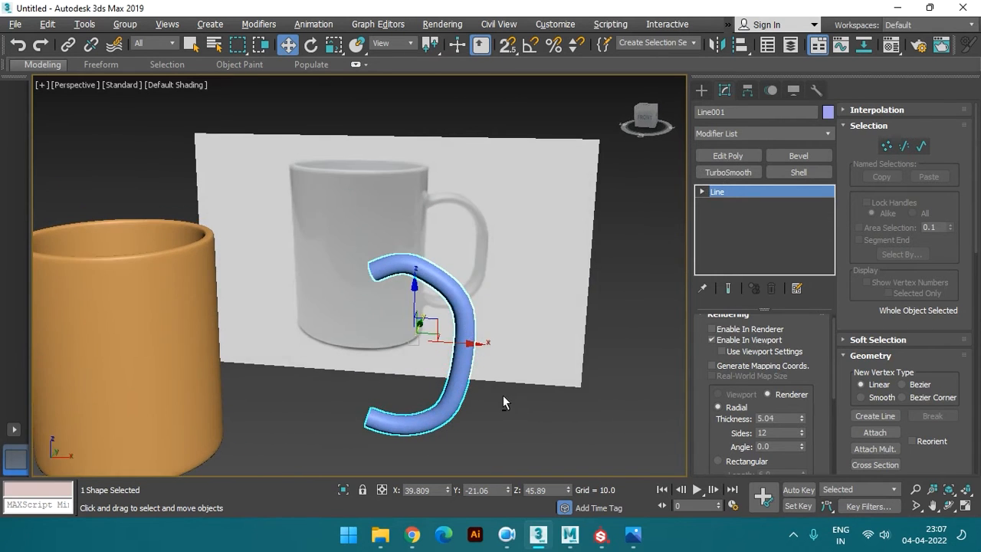
Show edged faces in the perspective view and set the handle tube's sides to 7
scroll(505, 383, "down", 3)
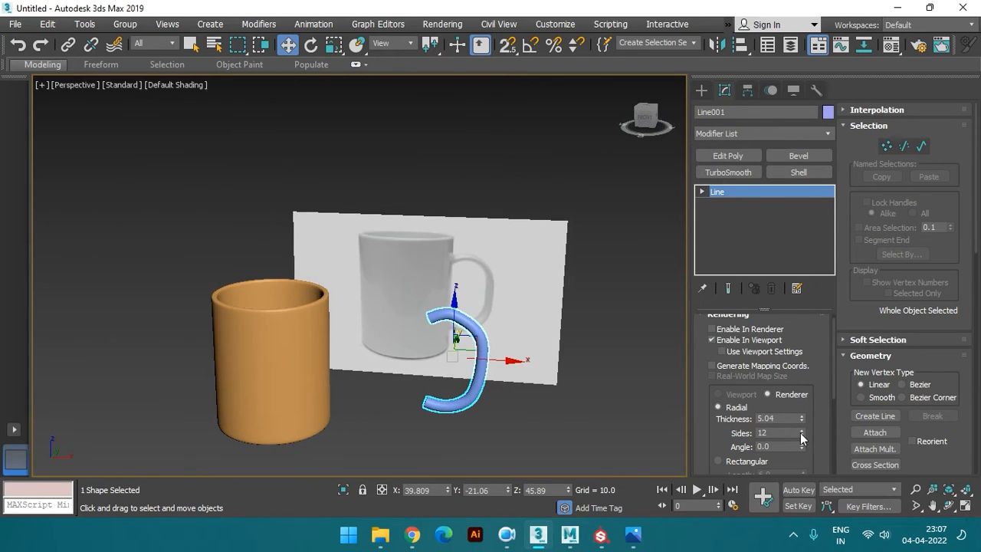
key("F4")
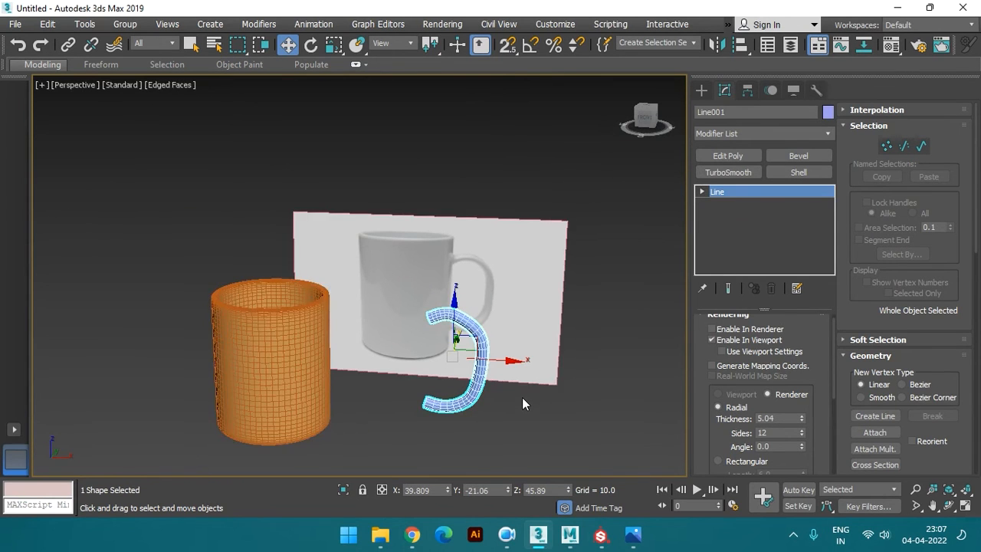
scroll(488, 363, "up", 4)
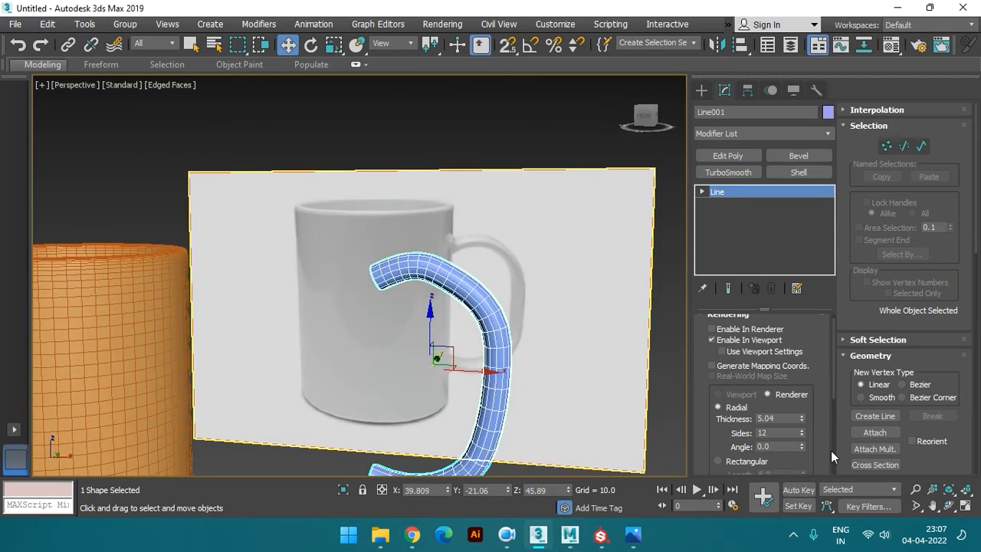
left_click(803, 436)
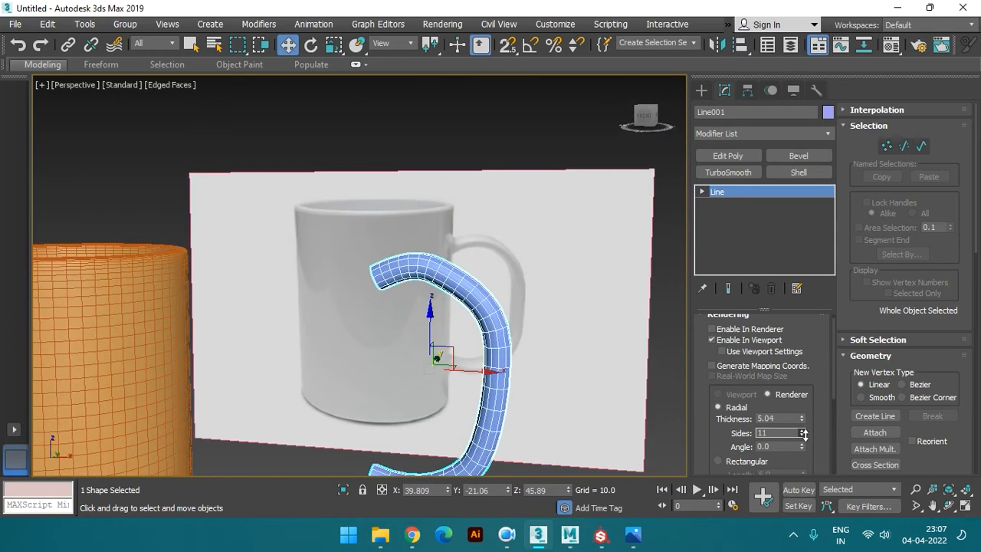
left_click(803, 436)
left_click(803, 436)
left_click(803, 436)
left_click(802, 436)
Turn off Auto Smooth for the handle tube and set its sides to 8
middle_click_drag(539, 396, 506, 379, "alt")
left_click_drag(835, 364, 832, 425)
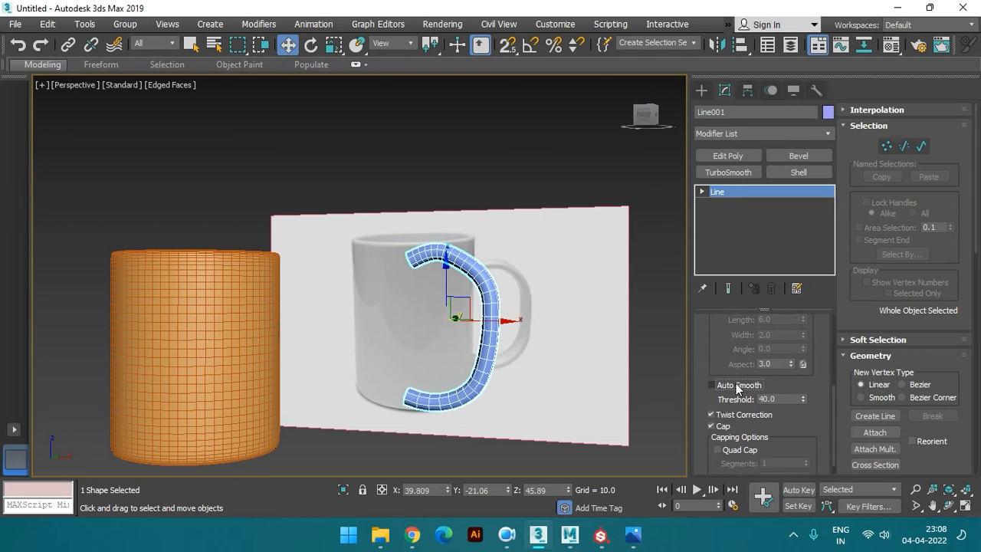
left_click(736, 384)
scroll(512, 313, "up", 5)
middle_click_drag(512, 314, 446, 288, "alt")
left_click(423, 121)
left_click(381, 204)
middle_click_drag(382, 204, 460, 322, "alt")
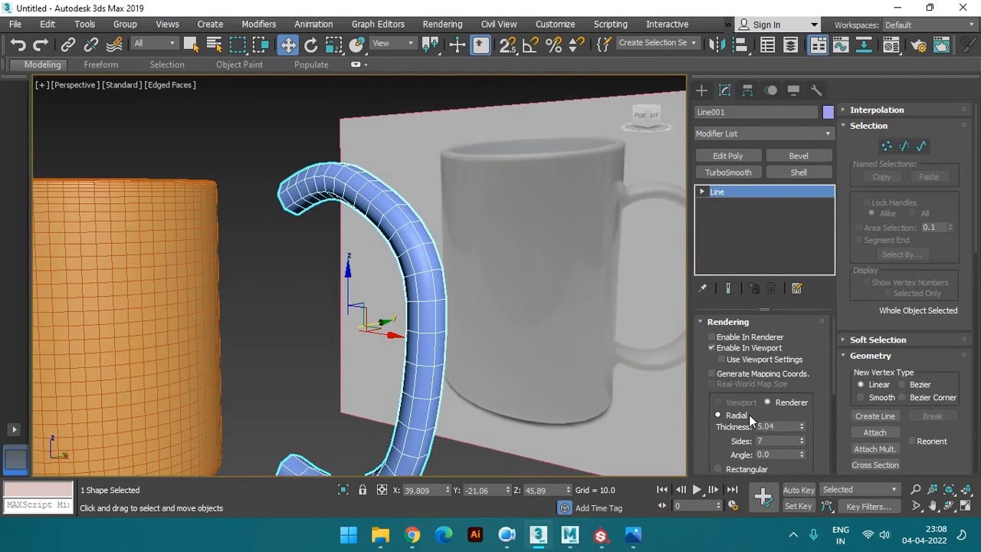
scroll(748, 414, "down", 1)
left_click(802, 416)
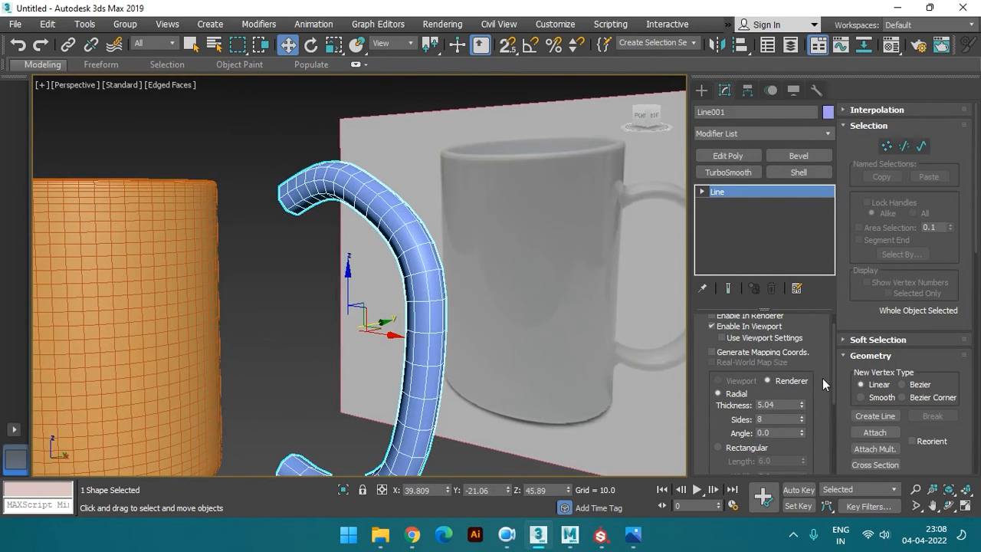
Compare the handle tube's ends with and without caps and leave Cap turned off
left_click_drag(831, 361, 827, 433)
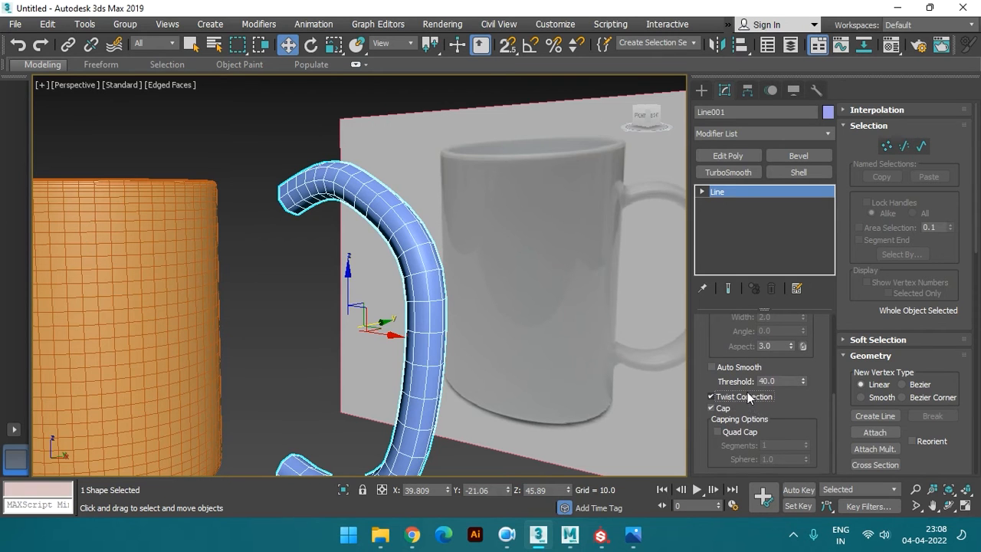
left_click(721, 408)
left_click(722, 408)
middle_click_drag(613, 321, 594, 297, "alt")
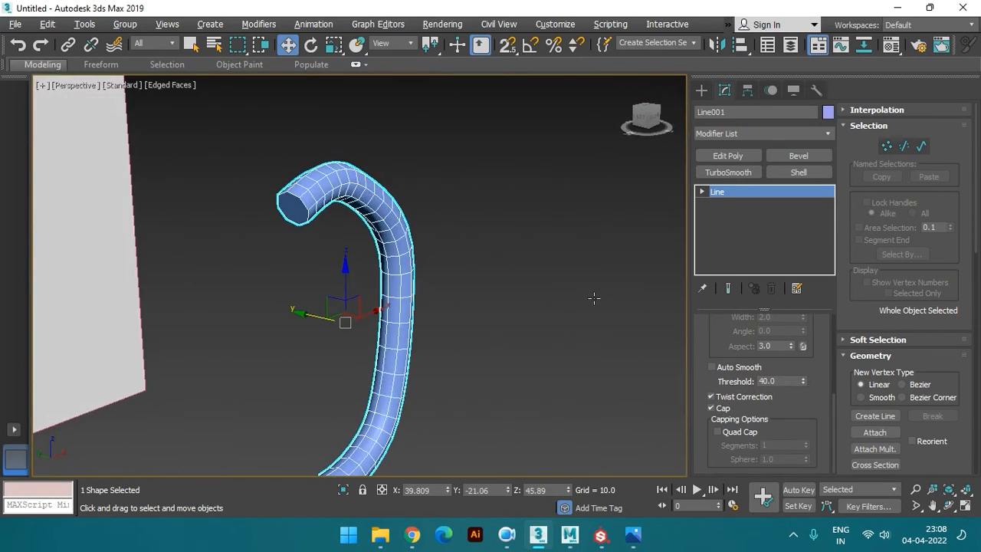
left_click(724, 411)
left_click(724, 412)
left_click(723, 408)
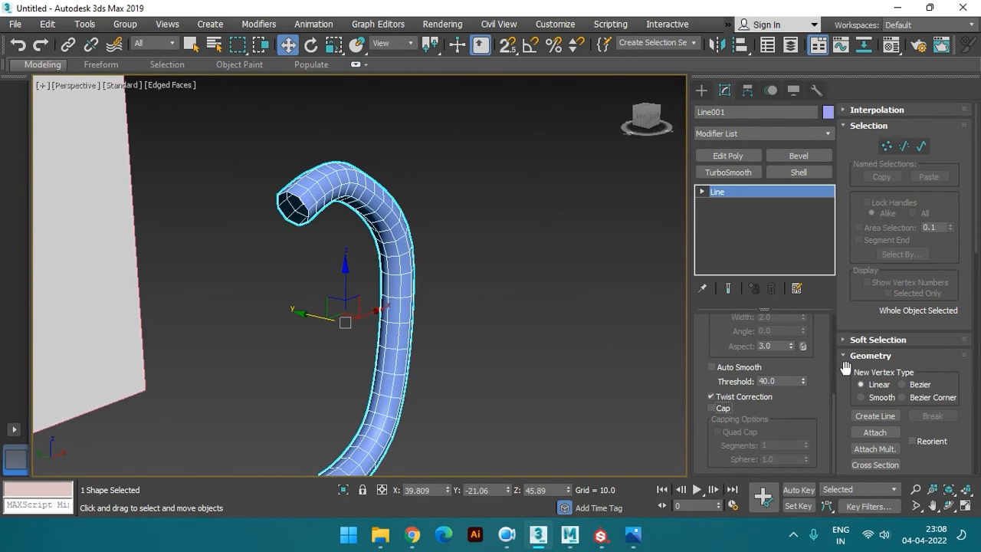
middle_click_drag(467, 278, 400, 300, "alt")
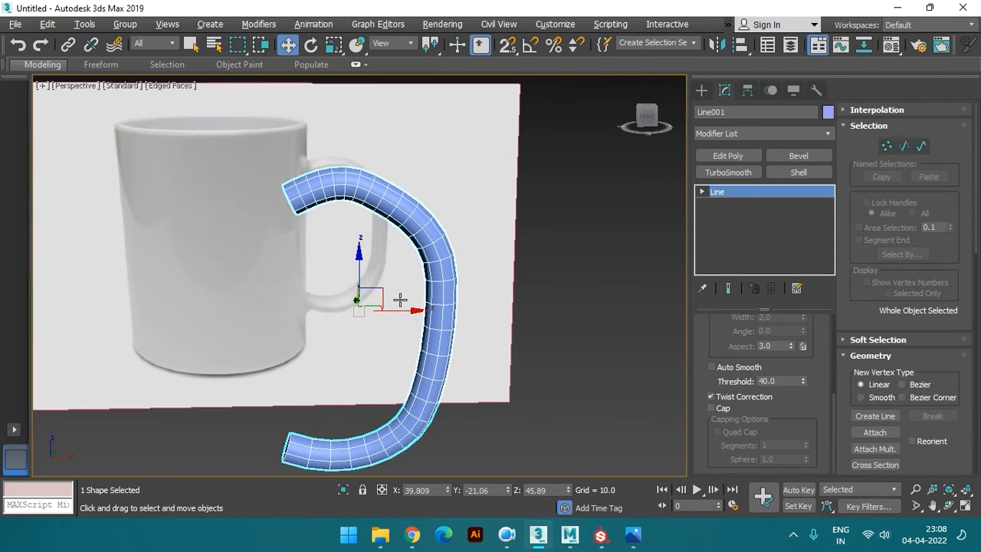
Move the spline's upper end vertex to about X 19, Z 66.6 so the handle's upper end runs straighter towards the mug
left_click(729, 205)
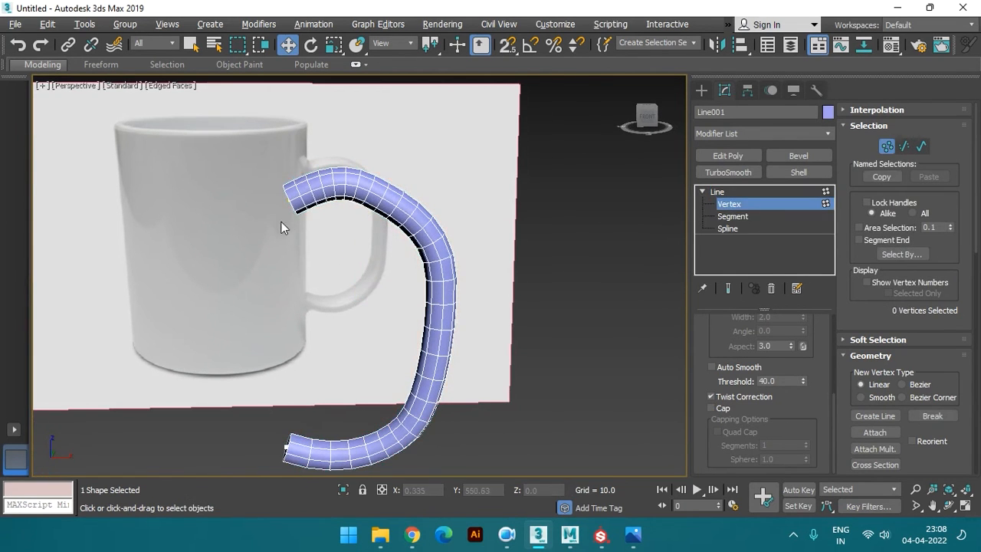
scroll(357, 219, "up", 2)
scroll(376, 225, "up", 2)
middle_click_drag(275, 202, 260, 188, "alt")
left_click(262, 190)
left_click_drag(273, 131, 223, 192)
scroll(222, 191, "down", 5)
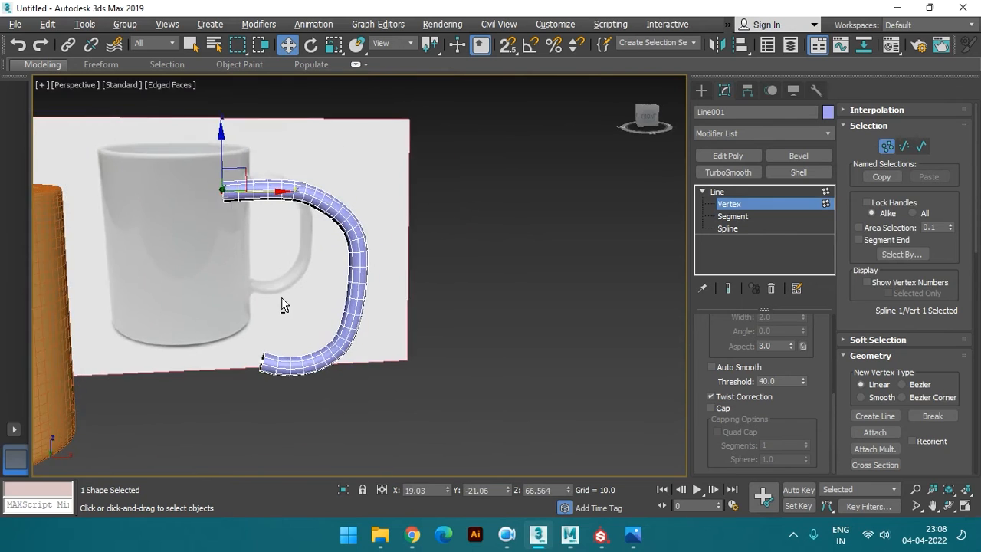
Move the spline's lower end vertex to about X 15.9, Z 23 to extend the handle's lower end towards the mug
left_click(299, 335)
left_click_drag(331, 332, 269, 323)
middle_click_drag(322, 307, 324, 278, "alt")
scroll(324, 279, "down", 3)
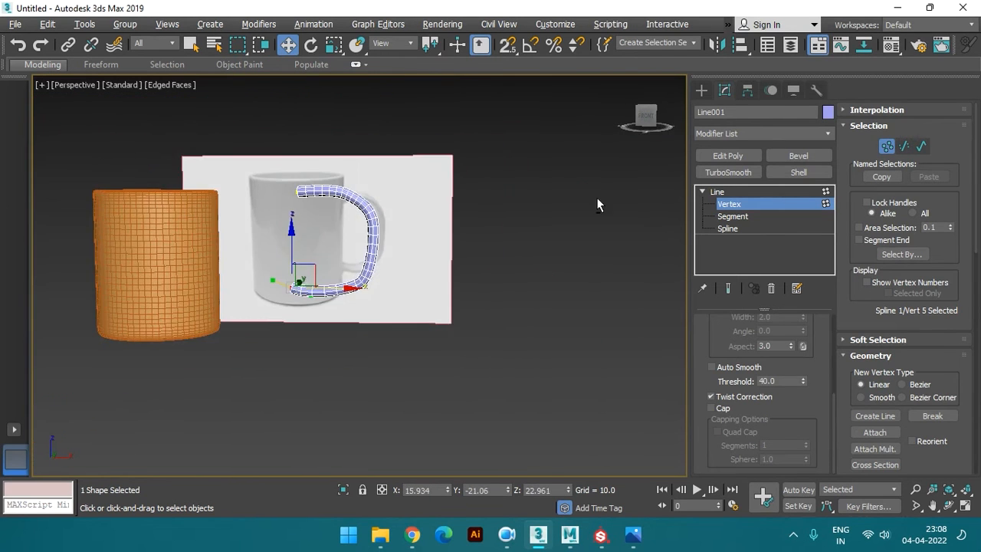
Move the whole handle tube onto the side of the mug body, to about X -19.5, Y -5.5, Z 34.6
left_click(764, 192)
scroll(405, 243, "down", 2)
middle_click_drag(405, 243, 414, 255, "alt")
left_click_drag(414, 233, 329, 233)
middle_click_drag(329, 233, 340, 302, "alt")
left_click_drag(294, 202, 290, 222)
middle_click_drag(290, 222, 273, 266, "alt")
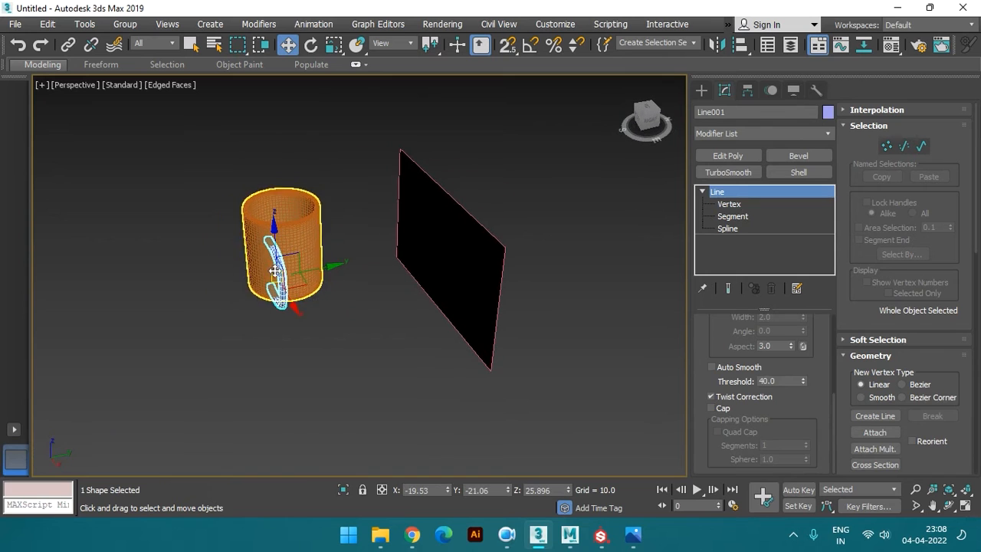
left_click_drag(324, 265, 344, 263)
middle_click_drag(344, 263, 370, 264, "alt")
left_click_drag(263, 222, 265, 200)
left_click(370, 370)
middle_click_drag(370, 371, 302, 258, "alt")
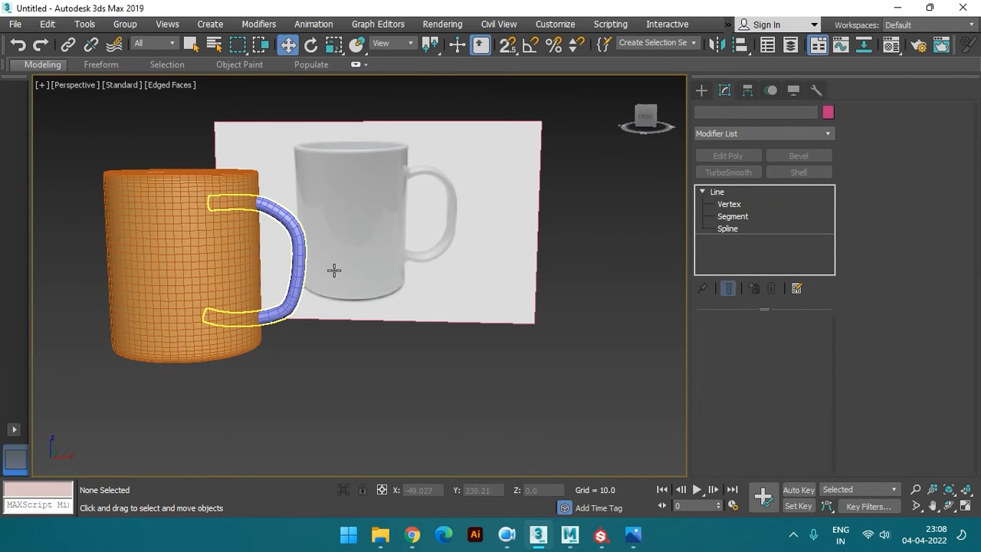
Shift the handle tube outward along X to about -9.5 so only its two ends sit inside the mug wall
left_click(334, 268)
middle_click_drag(321, 339, 436, 361)
scroll(414, 358, "up", 3)
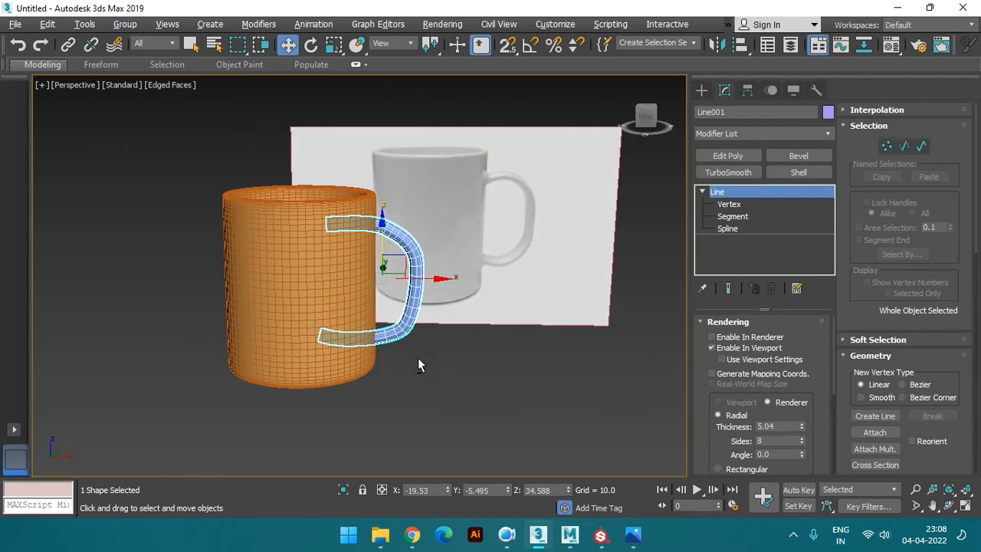
left_click_drag(423, 243, 462, 245)
middle_click_drag(457, 282, 422, 260, "alt")
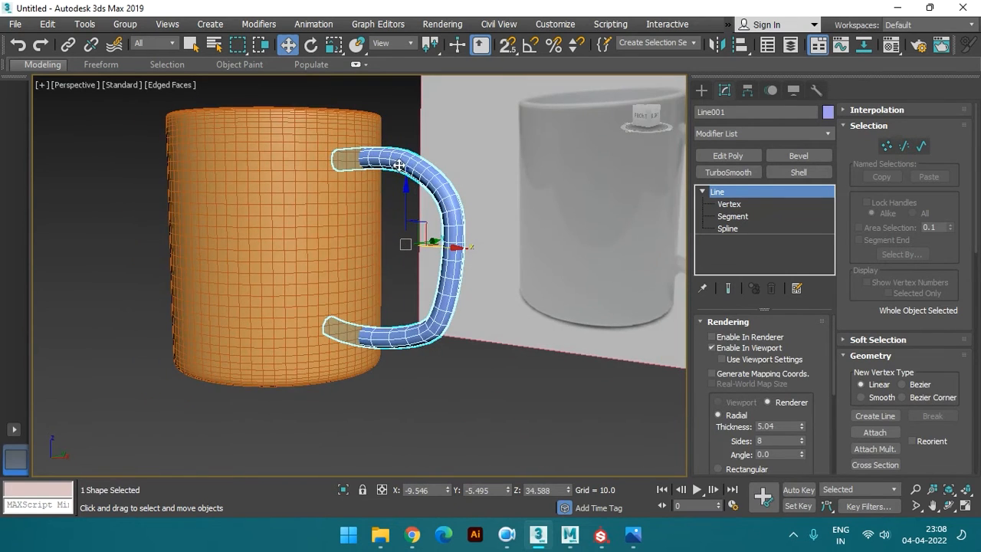
Toggle Enable In Viewport off and back on to compare the bare spline with the handle tube
left_click(769, 202)
scroll(364, 261, "down", 4)
middle_click_drag(363, 263, 394, 313, "alt")
scroll(418, 294, "up", 3)
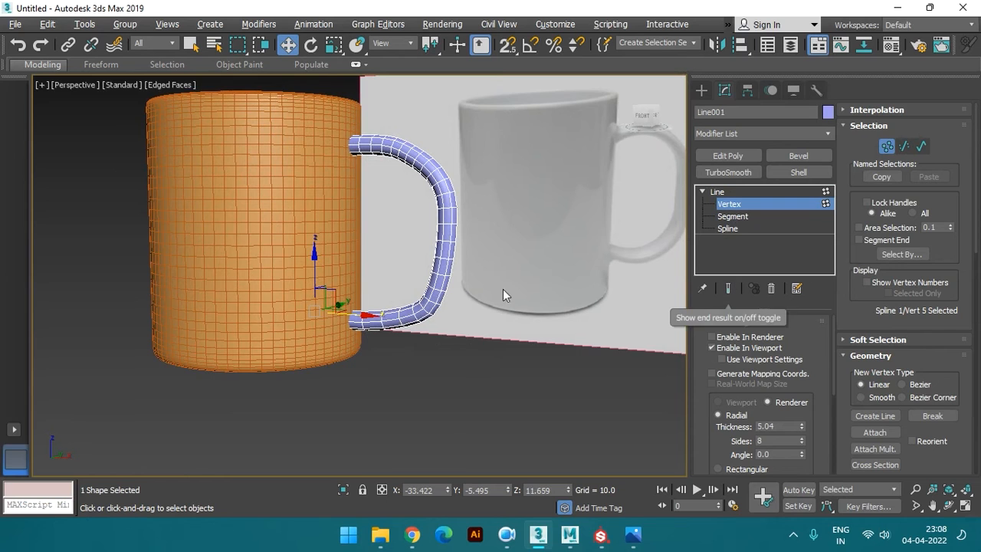
left_click(750, 348)
middle_click_drag(571, 331, 444, 306, "alt")
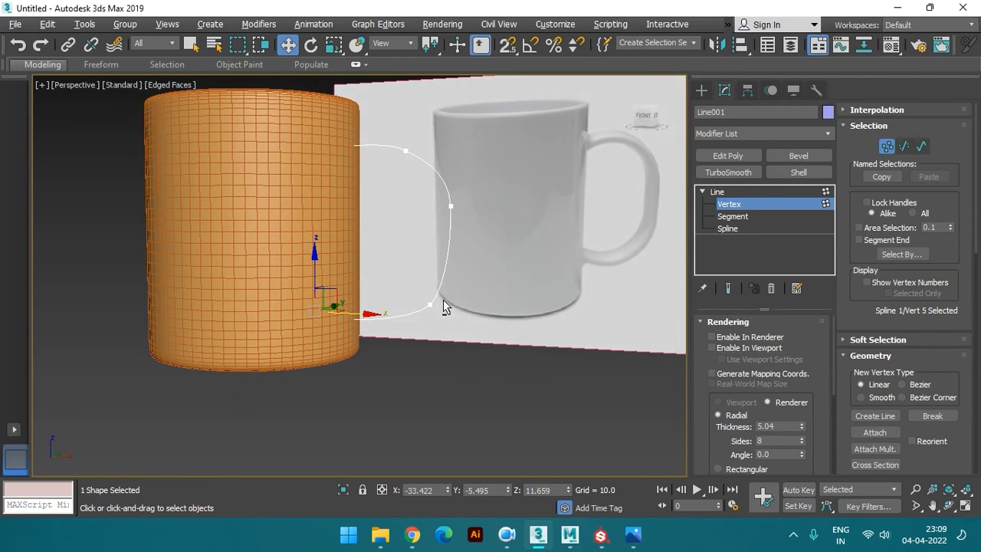
left_click(717, 192)
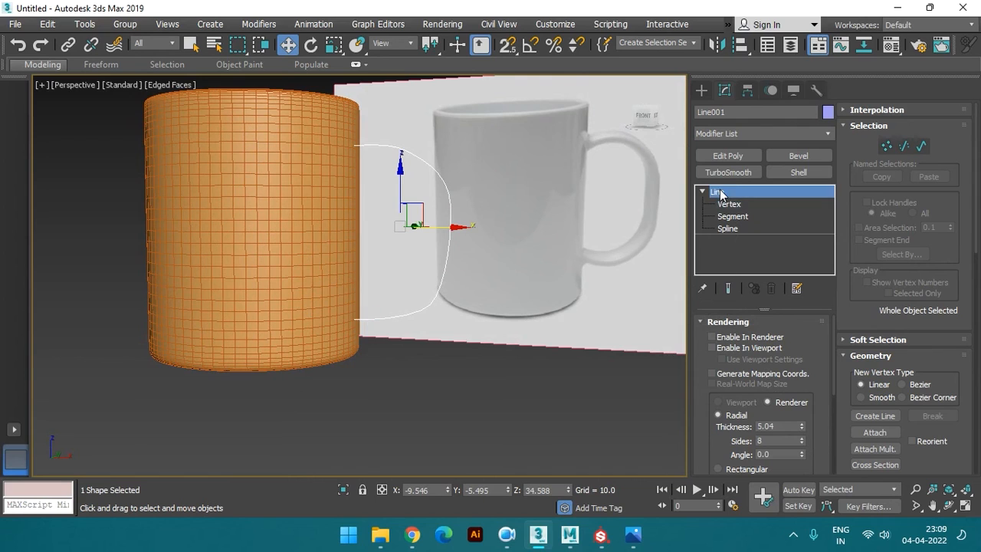
left_click(749, 348)
middle_click_drag(618, 322, 475, 222, "alt")
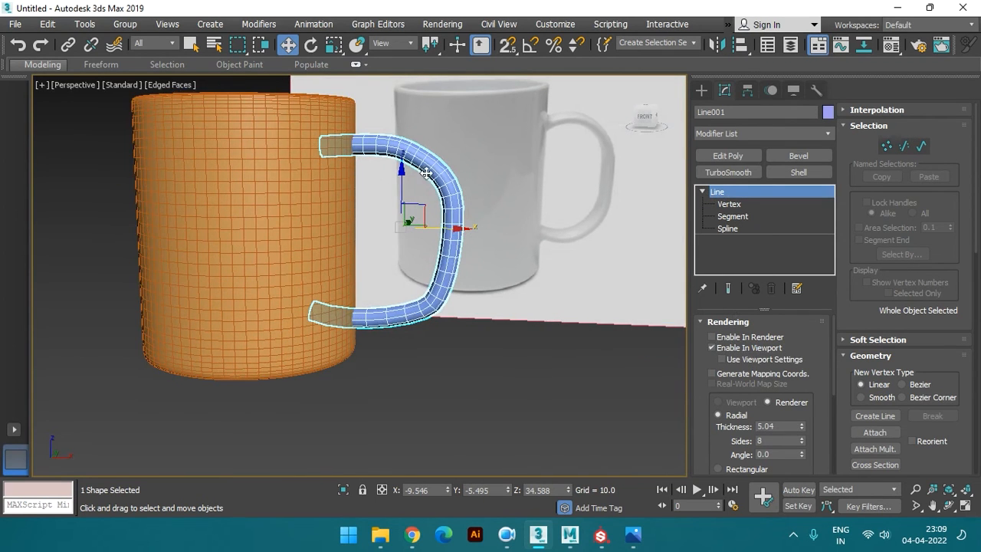
Try a rectangular cross-section for the handle tube and inspect its shape
left_click_drag(835, 341, 827, 402)
left_click(742, 346)
middle_click_drag(501, 295, 463, 269, "alt")
scroll(446, 246, "up", 3)
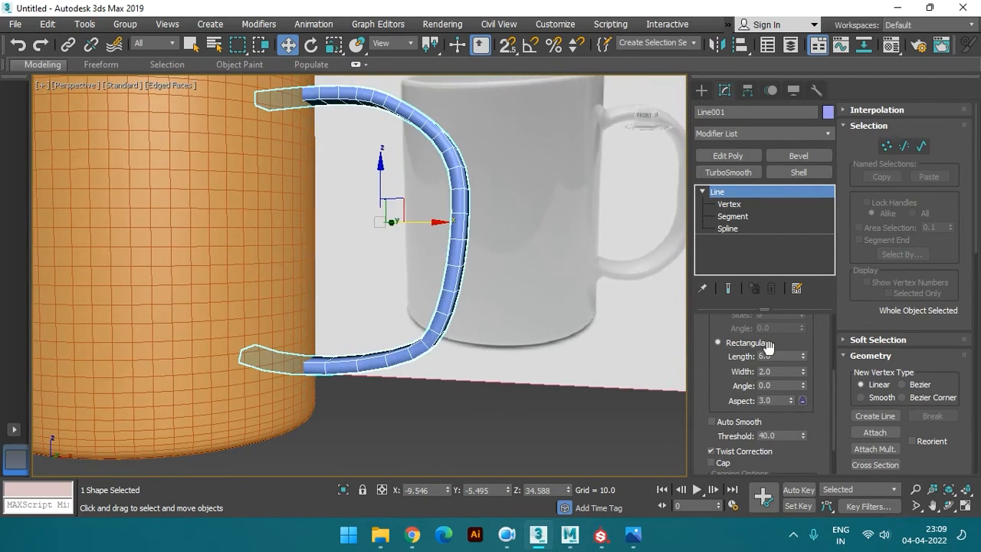
Try Use Viewport Settings on the handle spline and inspect the tube up close
left_click_drag(835, 399, 838, 335)
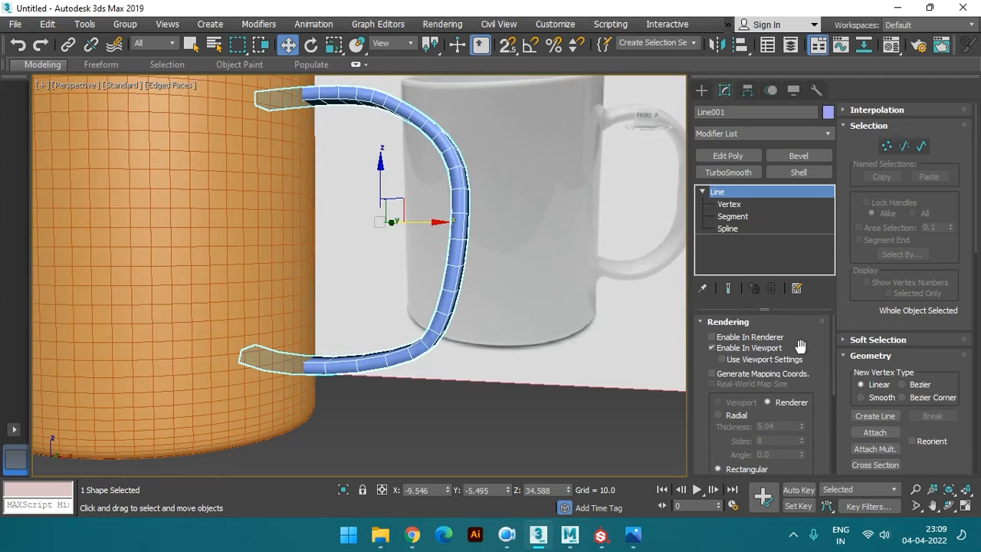
left_click(721, 359)
left_click(750, 360)
left_click(750, 360)
middle_click_drag(465, 234, 466, 279, "alt")
scroll(449, 191, "up", 8)
scroll(528, 228, "down", 10)
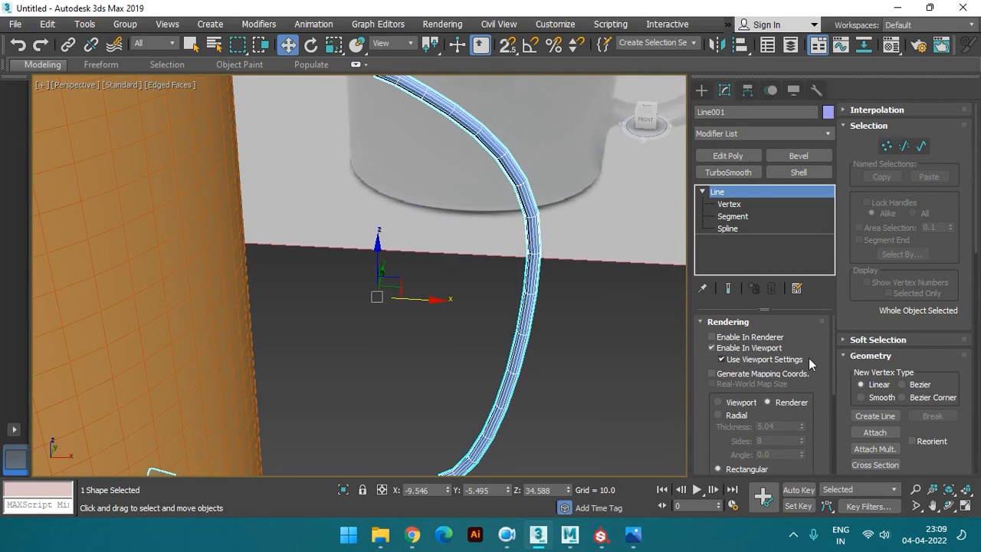
Return the handle tube to a radial section and try a thickness of 13.457
left_click_drag(833, 342, 831, 372)
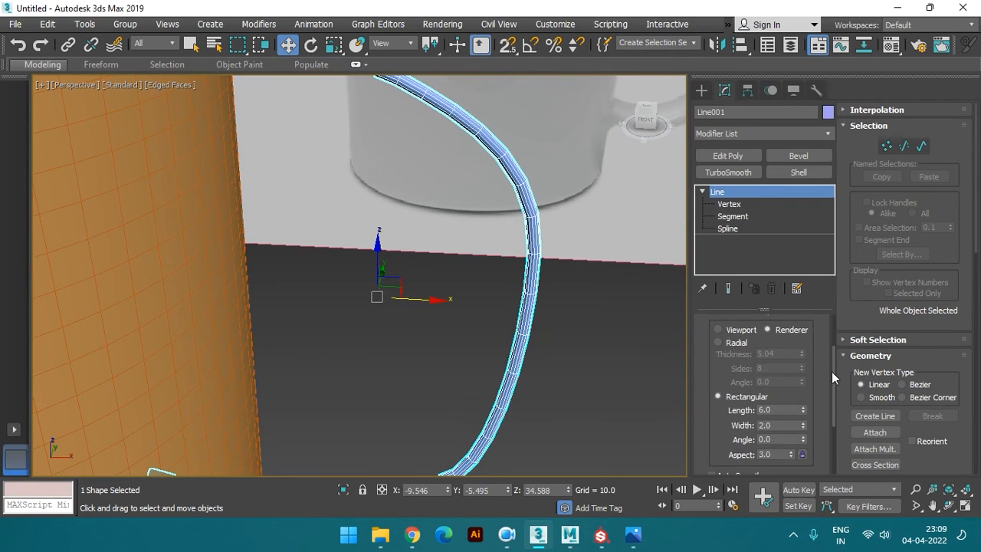
left_click(739, 343)
left_click_drag(802, 350, 787, 231)
scroll(580, 317, "down", 5)
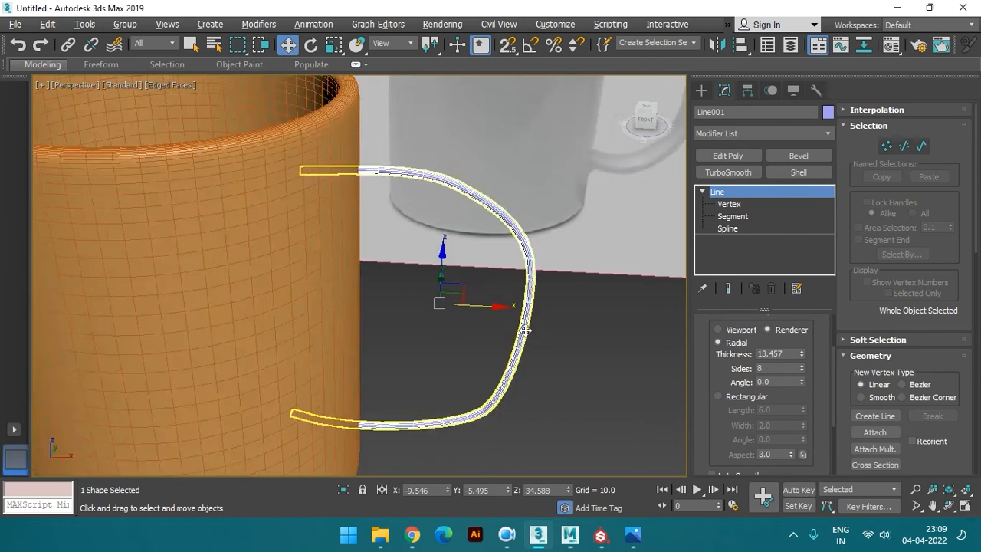
scroll(740, 346, "up", 3)
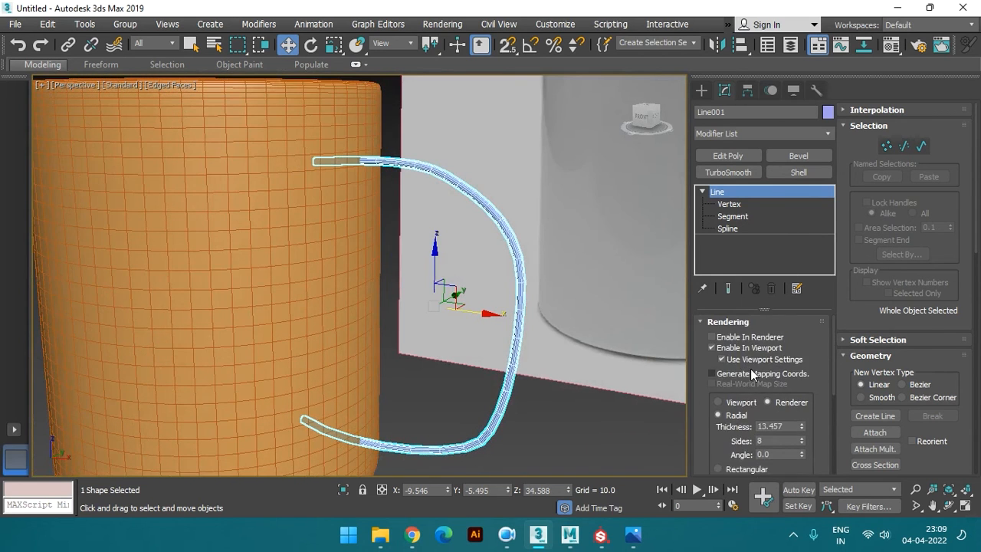
Turn off Use Viewport Settings and set the handle tube's radial thickness to about 9.285
left_click(747, 347)
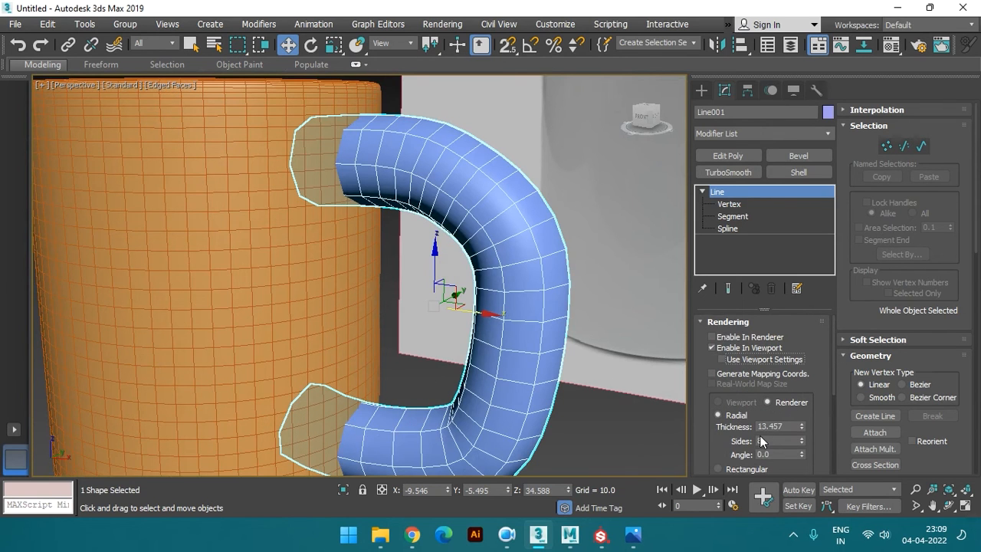
left_click_drag(802, 428, 798, 448)
middle_click_drag(459, 291, 515, 284, "alt")
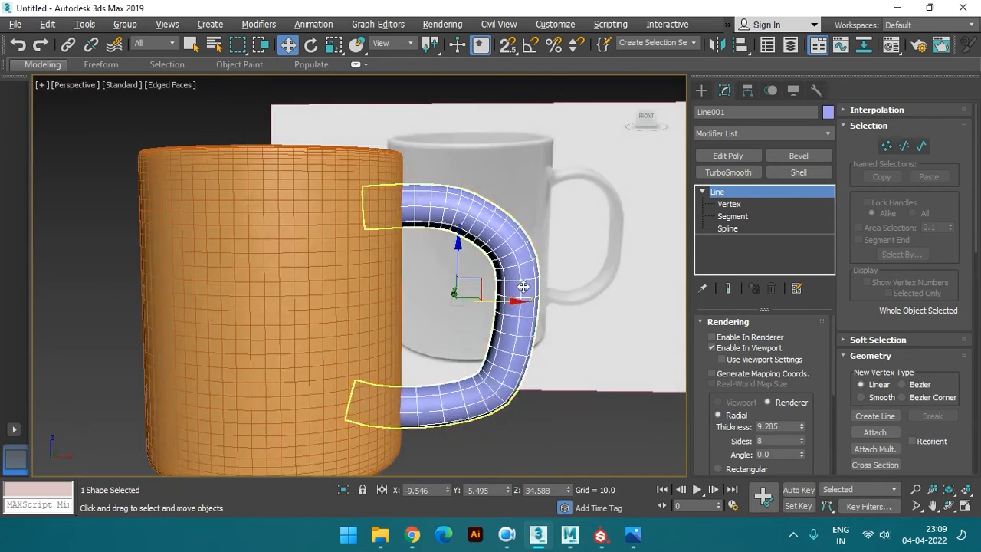
scroll(515, 284, "up", 3)
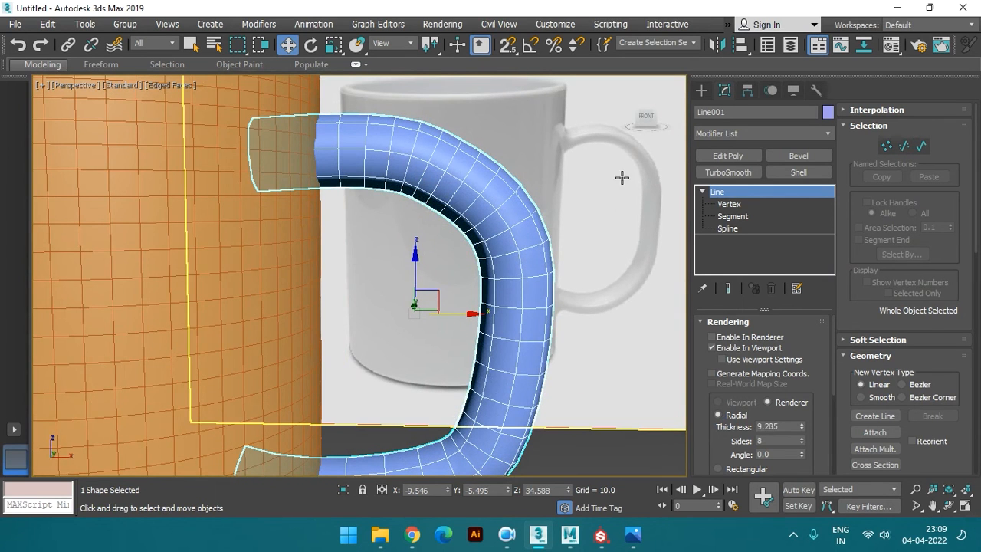
scroll(622, 178, "down", 5)
middle_click_drag(622, 177, 659, 196, "alt")
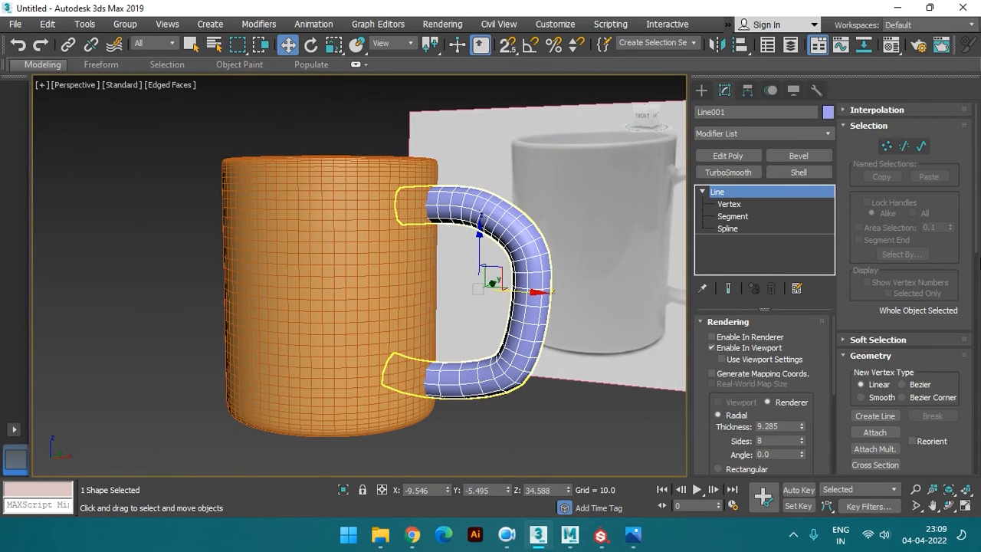
Add an Edit Poly modifier to the handle tube
left_click_drag(978, 272, 979, 460)
left_click_drag(833, 337, 825, 416)
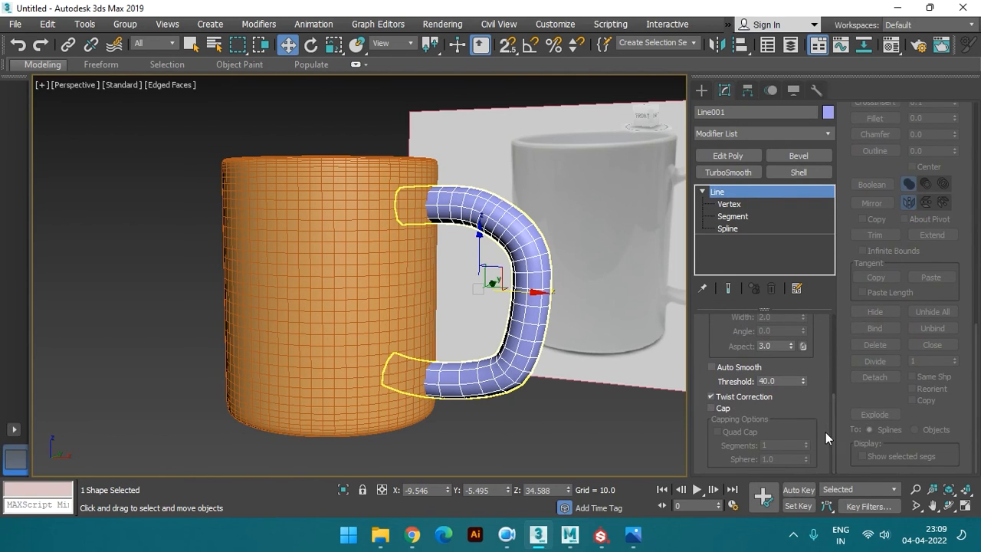
scroll(743, 360, "up", 2)
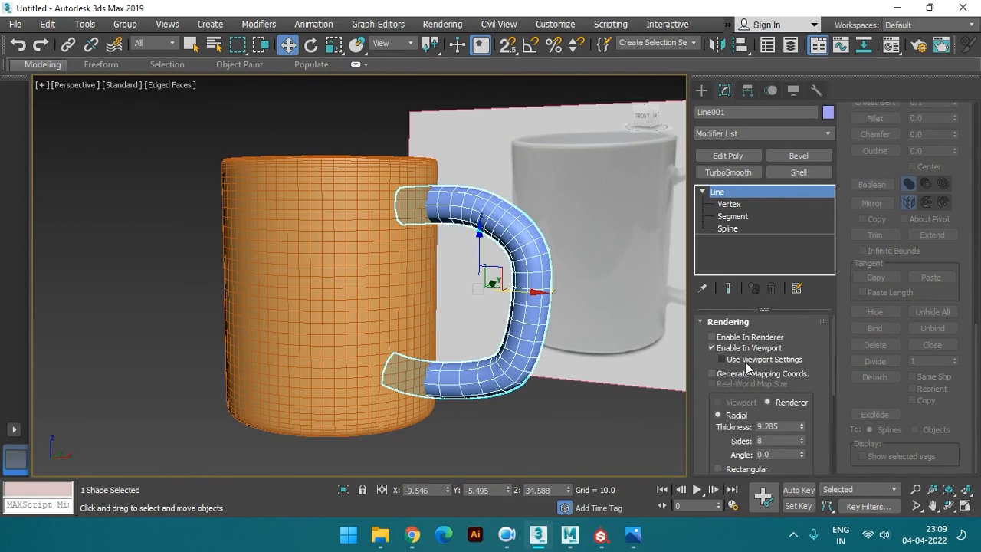
scroll(532, 323, "up", 3)
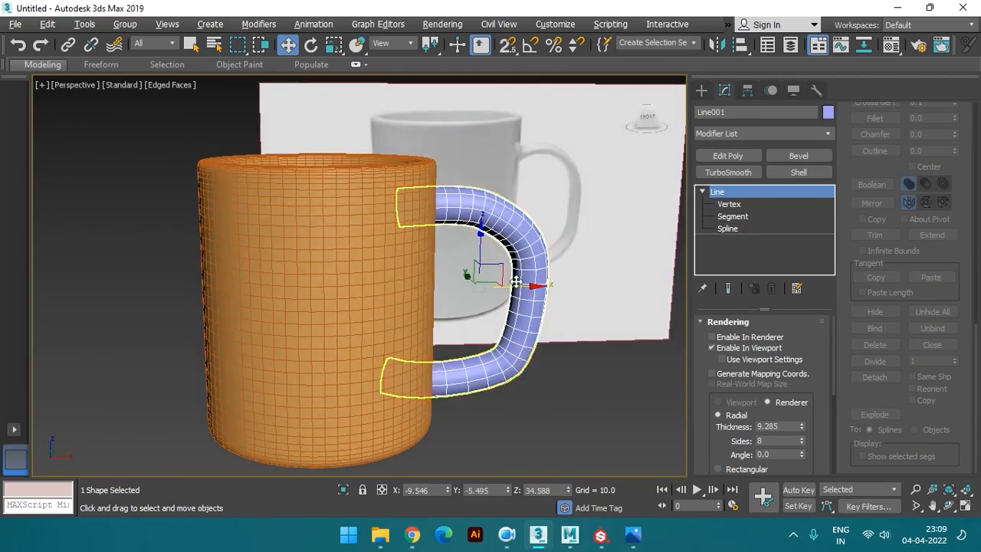
middle_click_drag(518, 287, 452, 259, "alt")
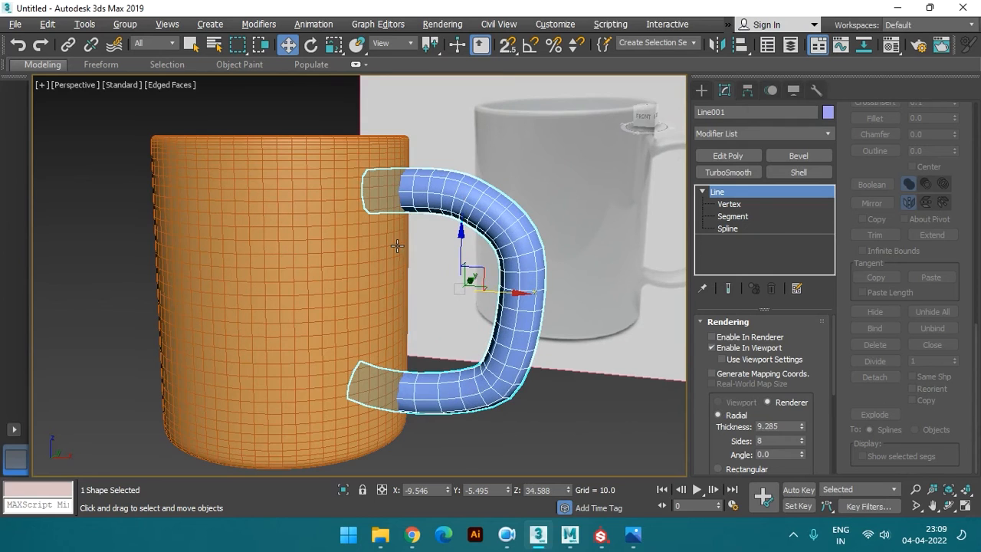
middle_click_drag(394, 240, 456, 254, "alt")
scroll(457, 258, "up", 2)
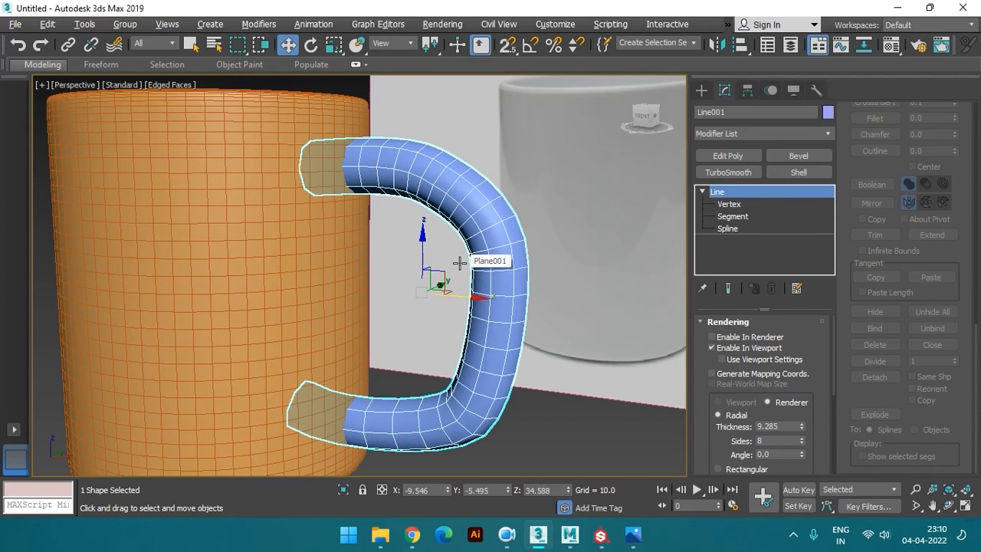
left_click(732, 155)
scroll(504, 236, "down", 2)
scroll(447, 260, "up", 4)
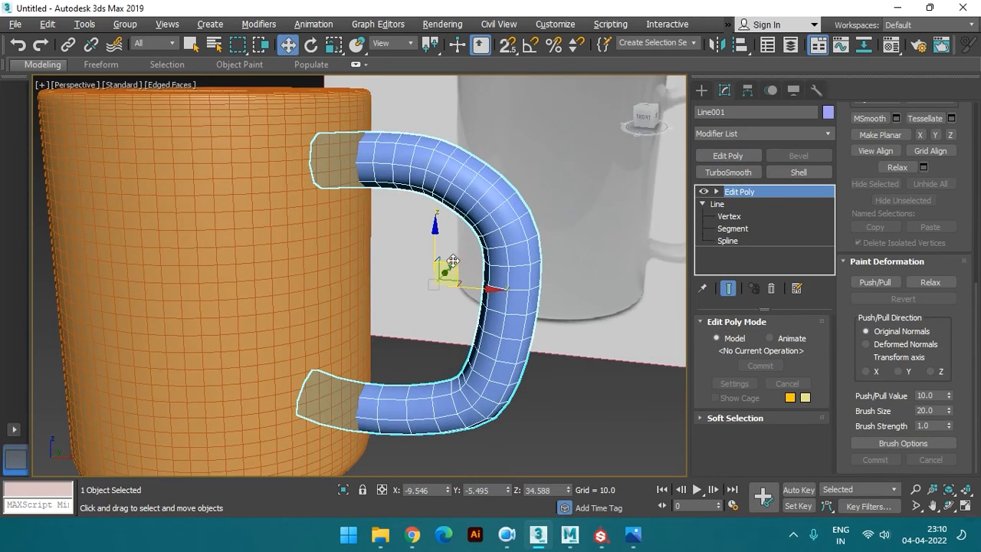
Remove four spaced edge loops, with their vertices, along the handle's outer curve
key("2")
double_click(460, 188)
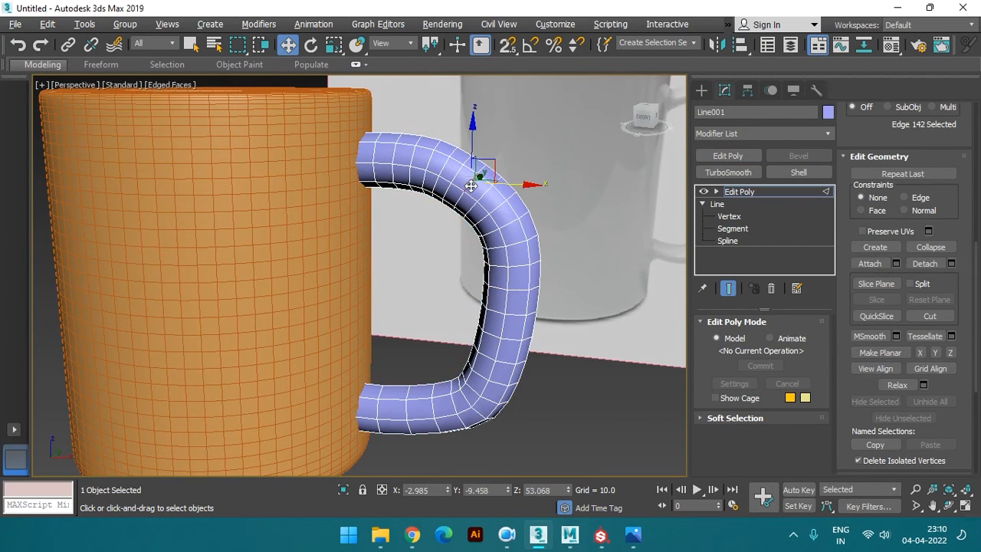
double_click(506, 223, "ctrl")
double_click(515, 295, "ctrl")
left_click(515, 291, "ctrl")
double_click(516, 290, "ctrl")
double_click(504, 361, "ctrl")
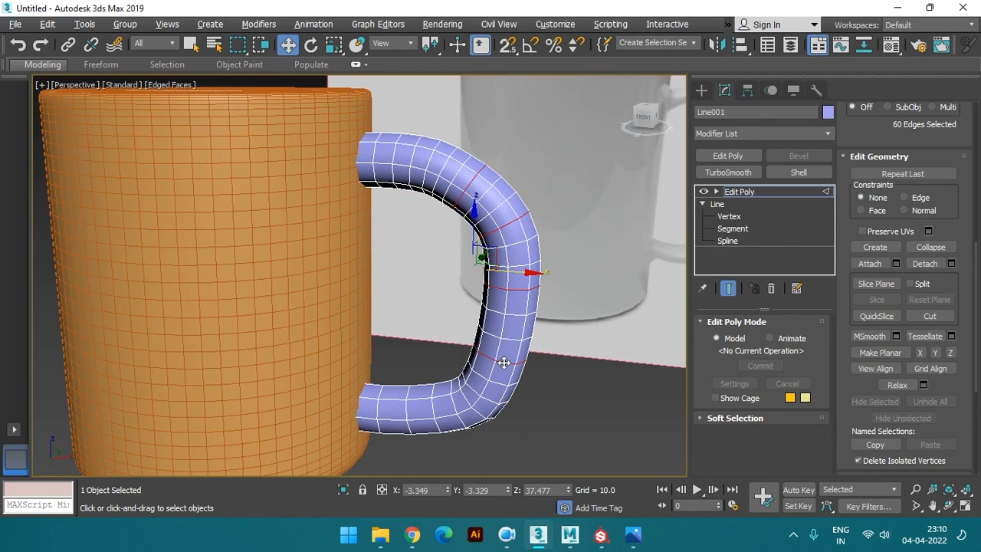
key("ctrl+BackSpace")
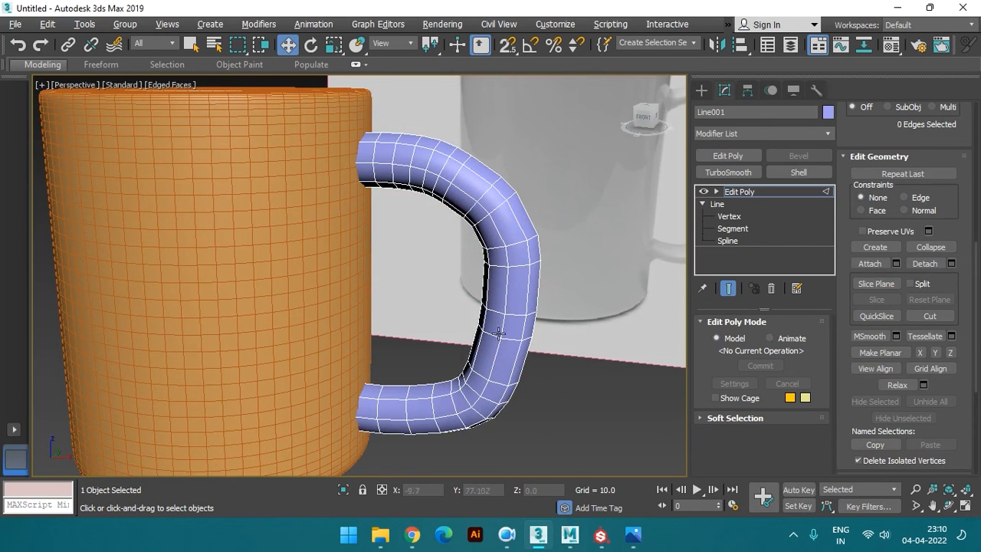
Remove two edge loops, with their vertices, from the handle's upper arm
middle_click_drag(499, 331, 472, 303, "alt")
double_click(446, 161)
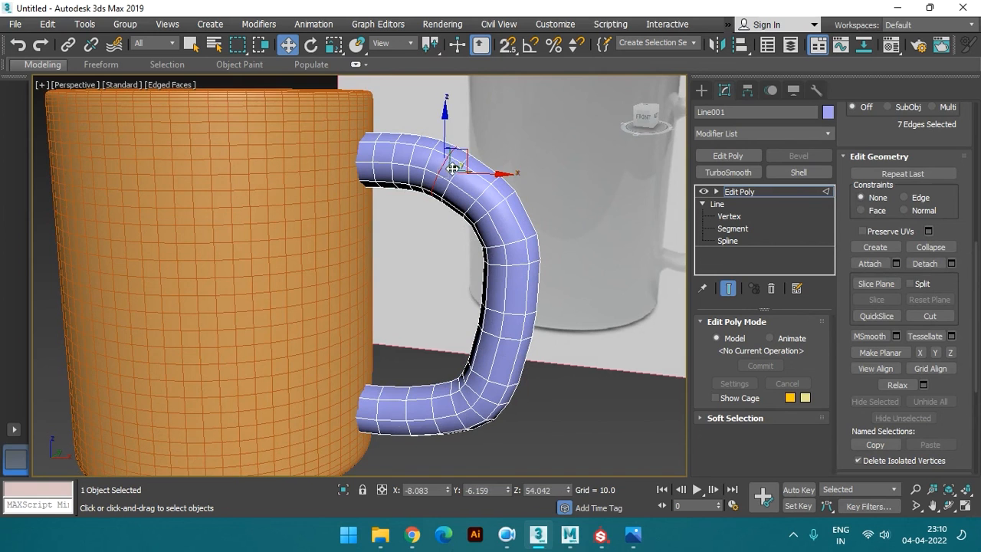
double_click(394, 152, "ctrl")
key("ctrl+BackSpace")
Remove two edge loops, with their vertices, from the handle's lower bend and lower arm
middle_click_drag(408, 289, 446, 233, "alt")
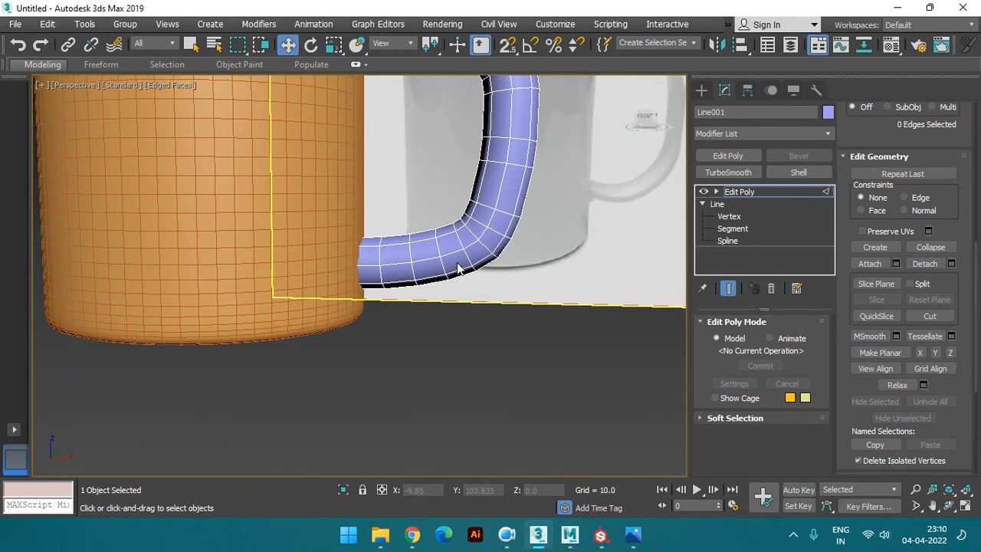
double_click(473, 234)
double_click(427, 259, "ctrl")
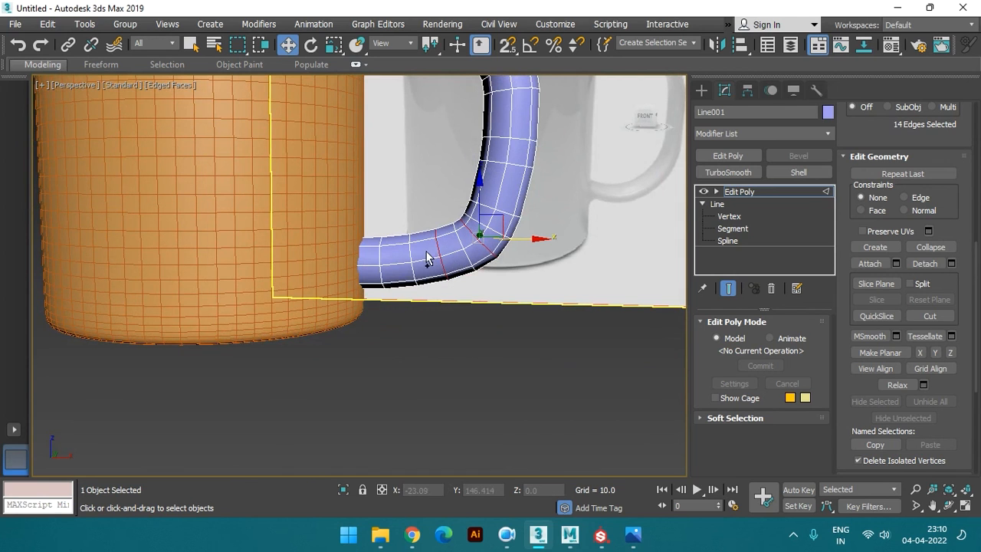
key("ctrl+BackSpace")
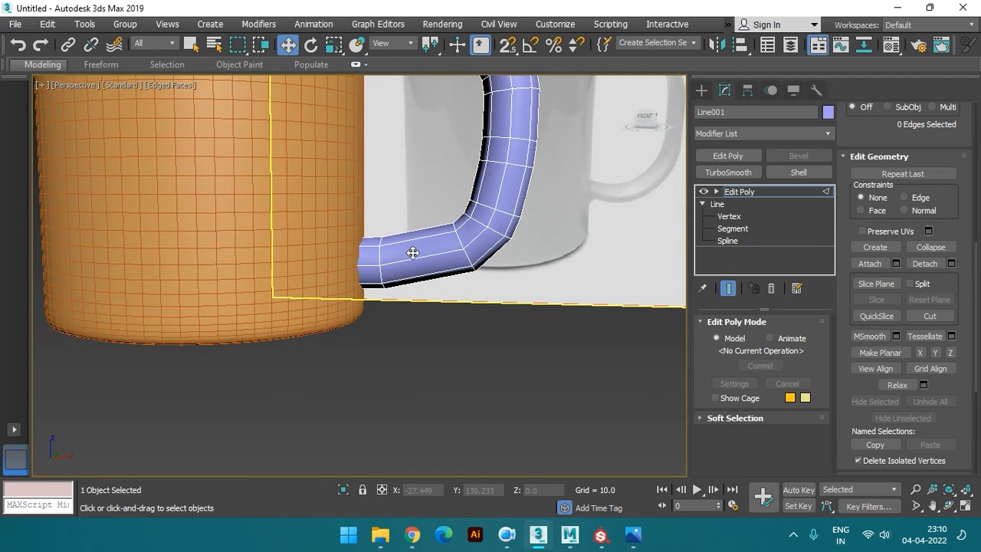
Remove one more edge loop from the handle's upper arm and one from its vertical outer section
scroll(412, 253, "down", 6)
scroll(449, 247, "up", 6)
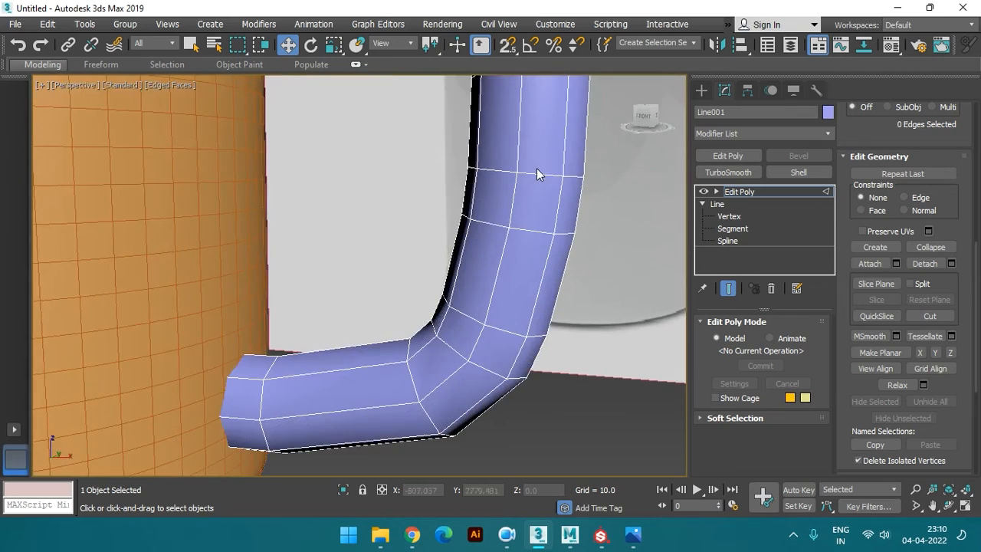
scroll(527, 157, "down", 2)
middle_click_drag(521, 127, 489, 229)
scroll(498, 226, "down", 3)
middle_click_drag(421, 122, 449, 134, "alt")
double_click(432, 106)
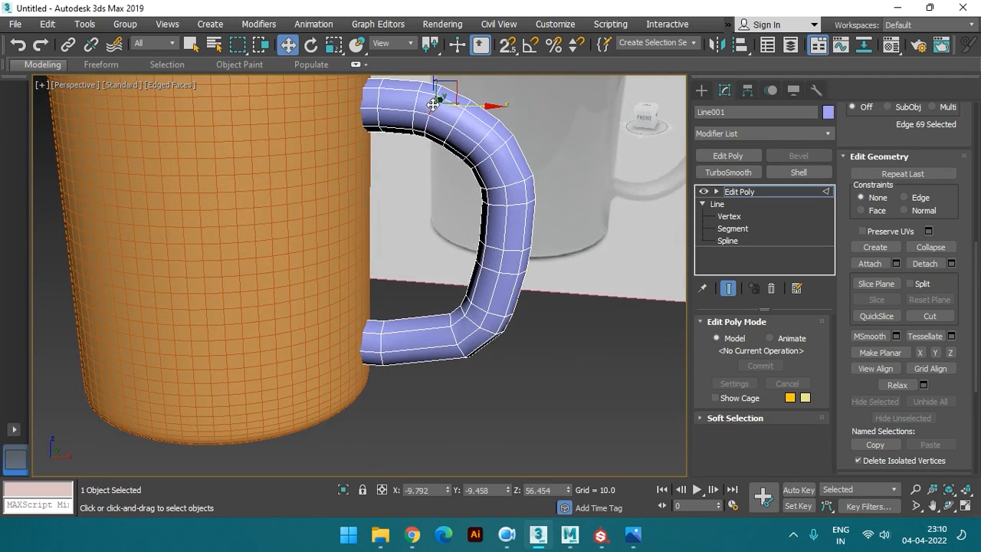
double_click(493, 247, "ctrl")
key("ctrl+BackSpace")
Remove two edge loops, with their vertices, from the top of the handle's vertical outer section and its lower bend
scroll(493, 247, "down", 1)
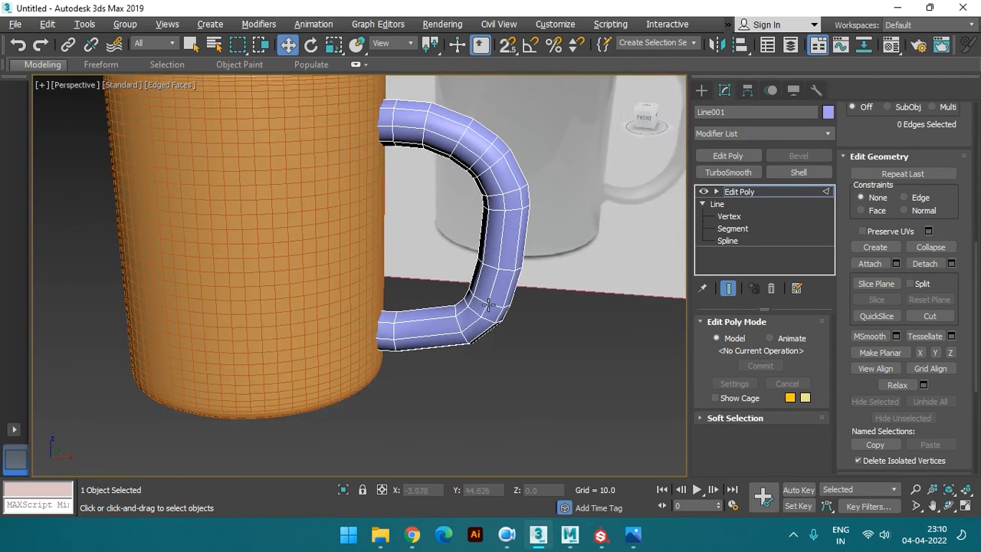
middle_click_drag(485, 311, 510, 226, "alt")
double_click(509, 207)
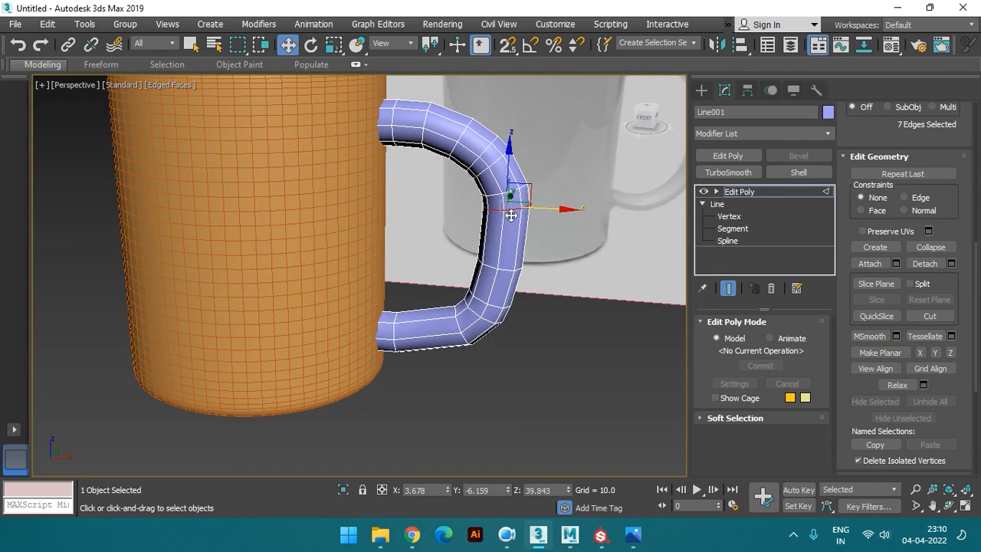
double_click(479, 302, "ctrl")
key("ctrl+BackSpace")
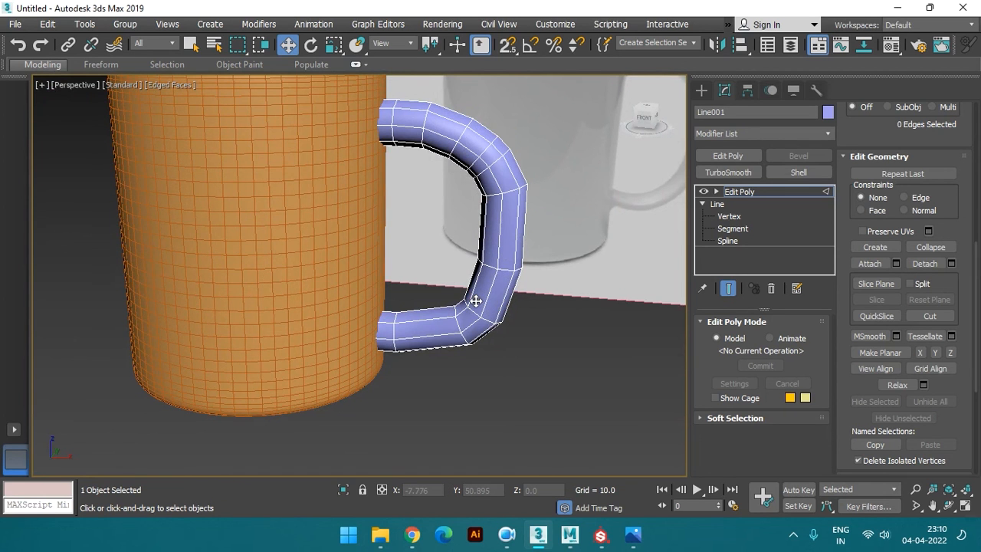
Remove one edge loop, with its vertices, from the handle's upper bend
scroll(476, 301, "down", 3)
middle_click_drag(476, 300, 469, 203, "alt")
scroll(470, 203, "up", 3)
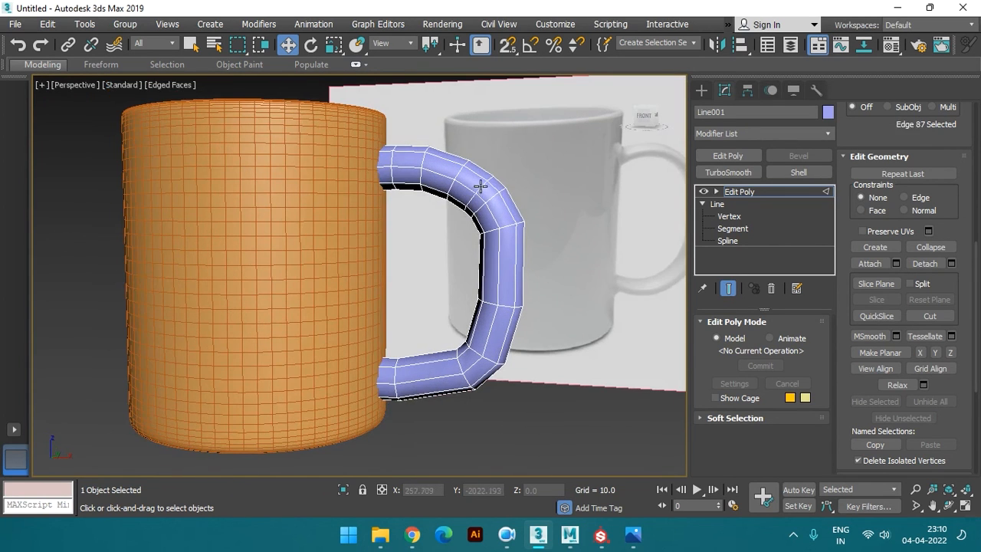
double_click(480, 187)
key("ctrl+BackSpace")
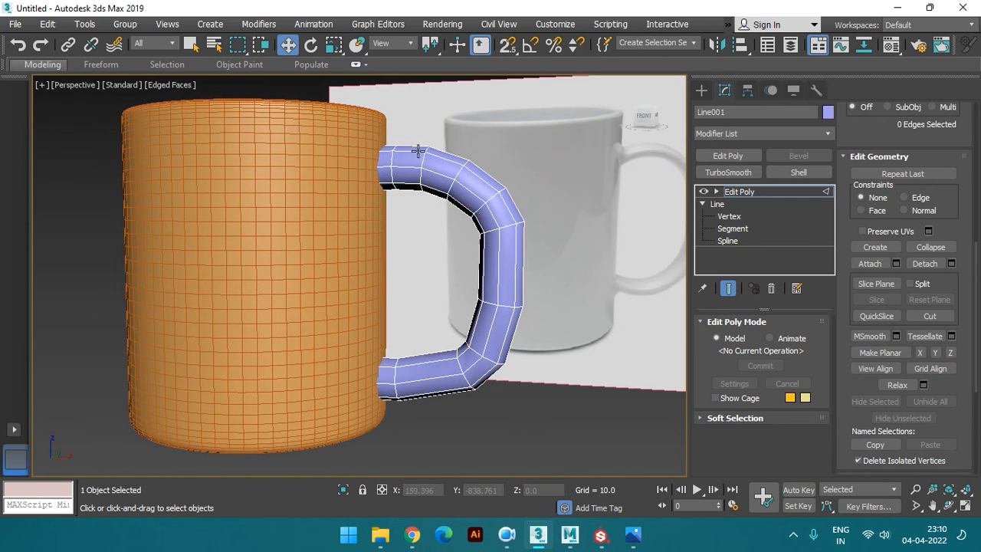
Leave edge editing and apply a TurboSmooth modifier above the handle's Edit Poly, then clear the selection
scroll(491, 249, "down", 3)
mouse_move(490, 249)
middle_mouse_down("alt")
mouse_move(521, 255)
mouse_move(494, 242)
middle_mouse_up("alt")
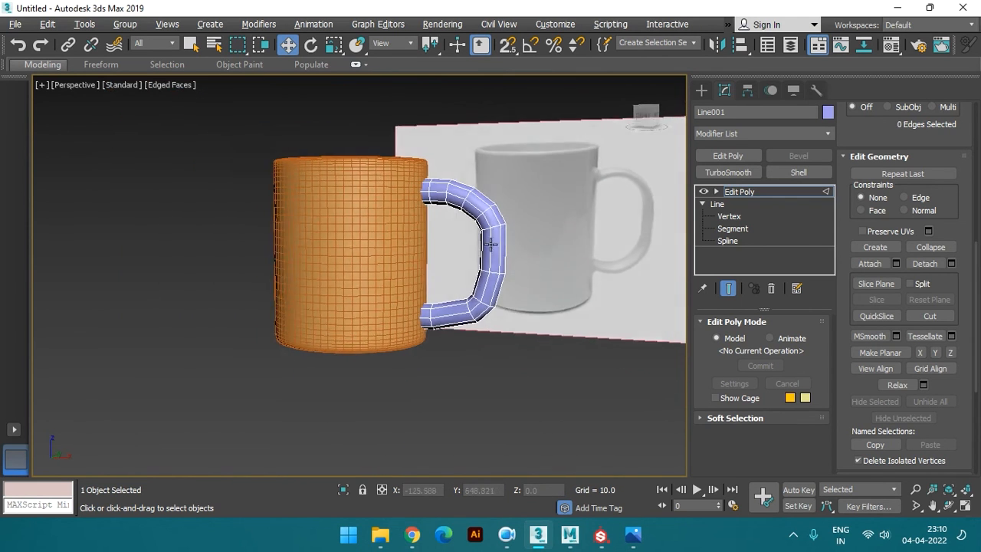
key("2")
scroll(439, 249, "up", 2)
key("ctrl+d")
left_click(513, 284)
left_click(736, 193)
left_click(728, 172)
key("ctrl+d")
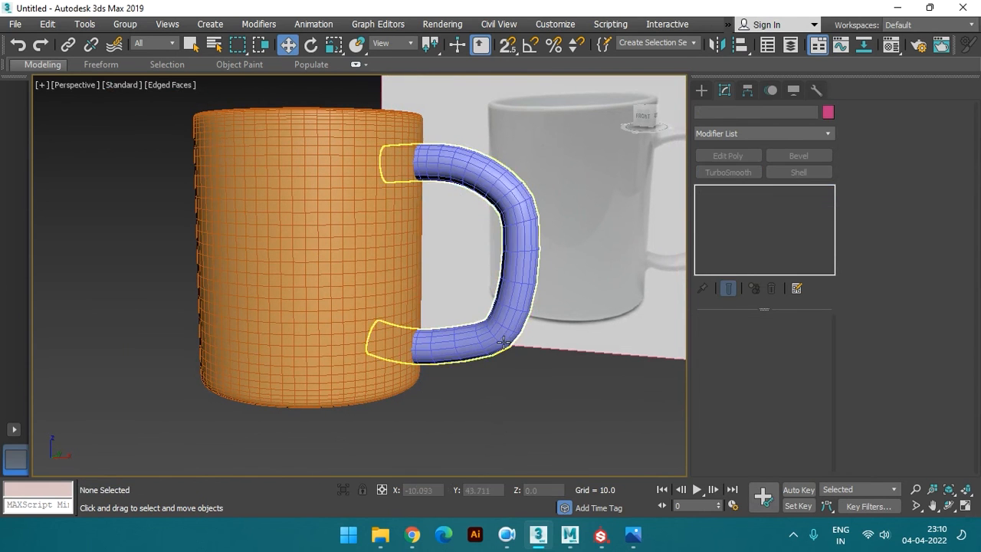
left_click(515, 295)
middle_click_drag(515, 295, 473, 331, "alt")
key("ctrl+d")
left_click(524, 276)
key("ctrl+d")
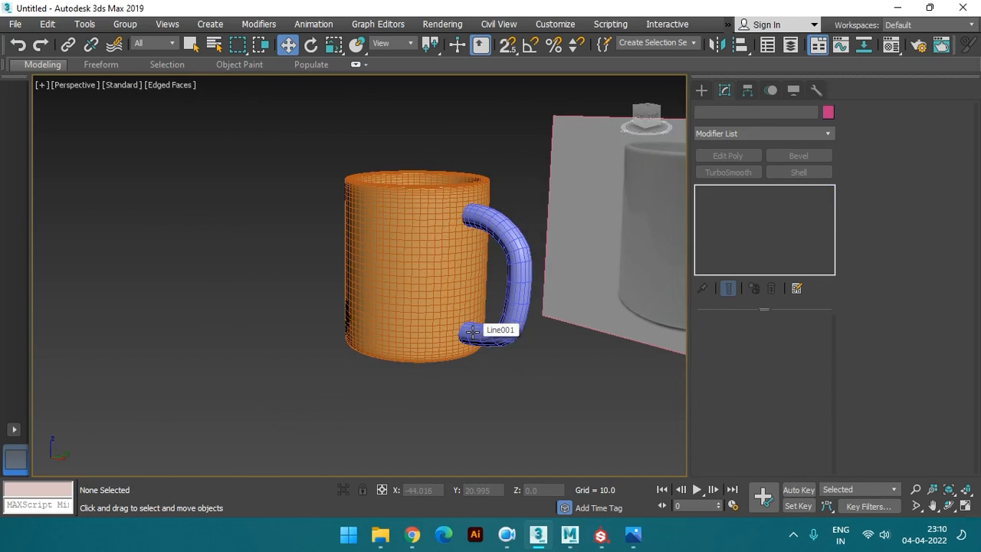